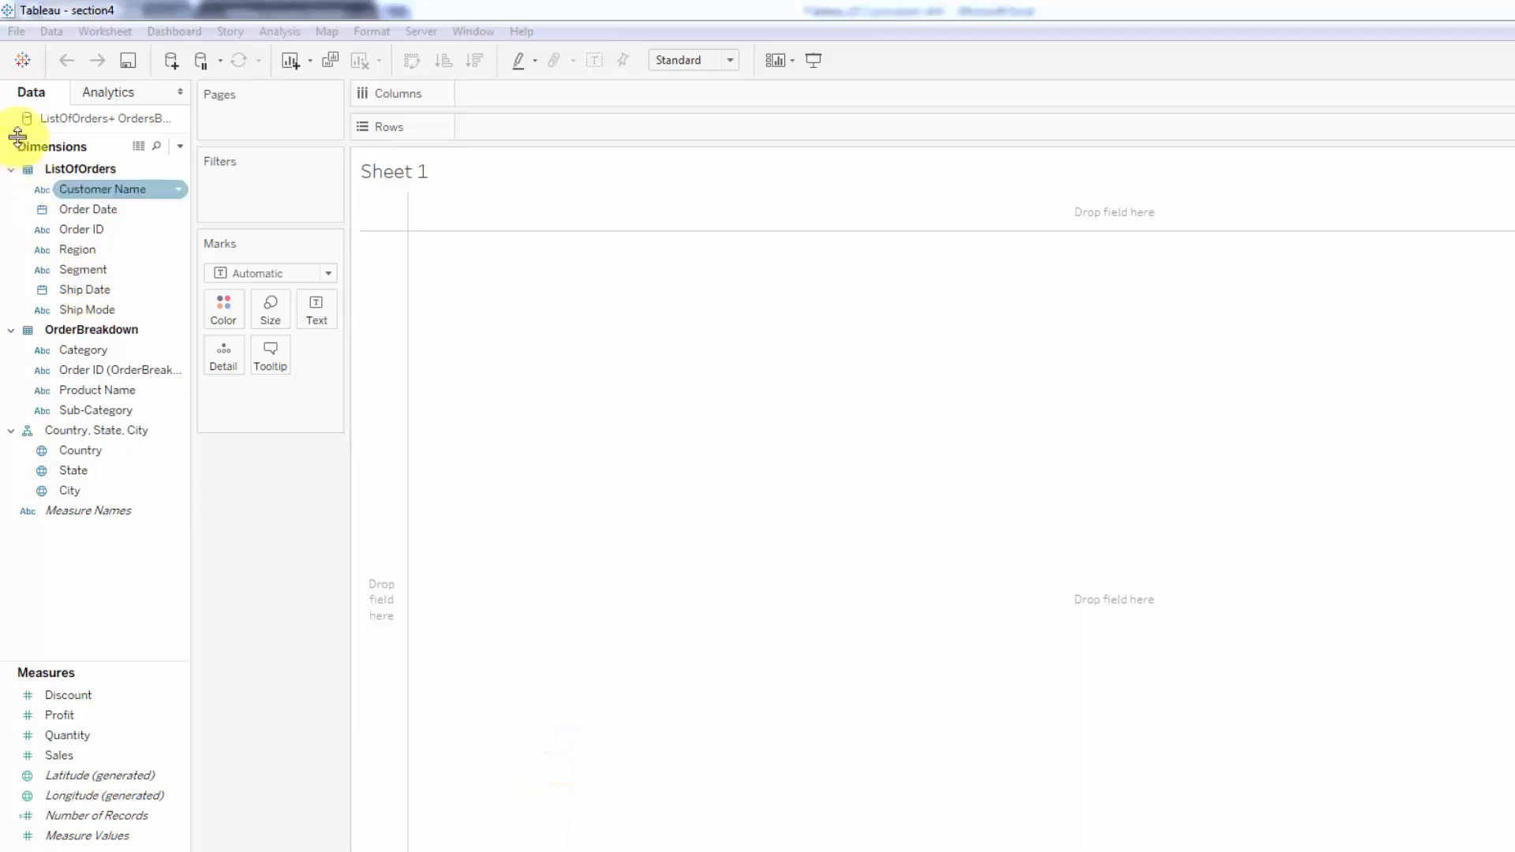
# - Save the workbook as section4 in the Workbooks folder, replacing the existing file
pyautogui.click(15, 31)
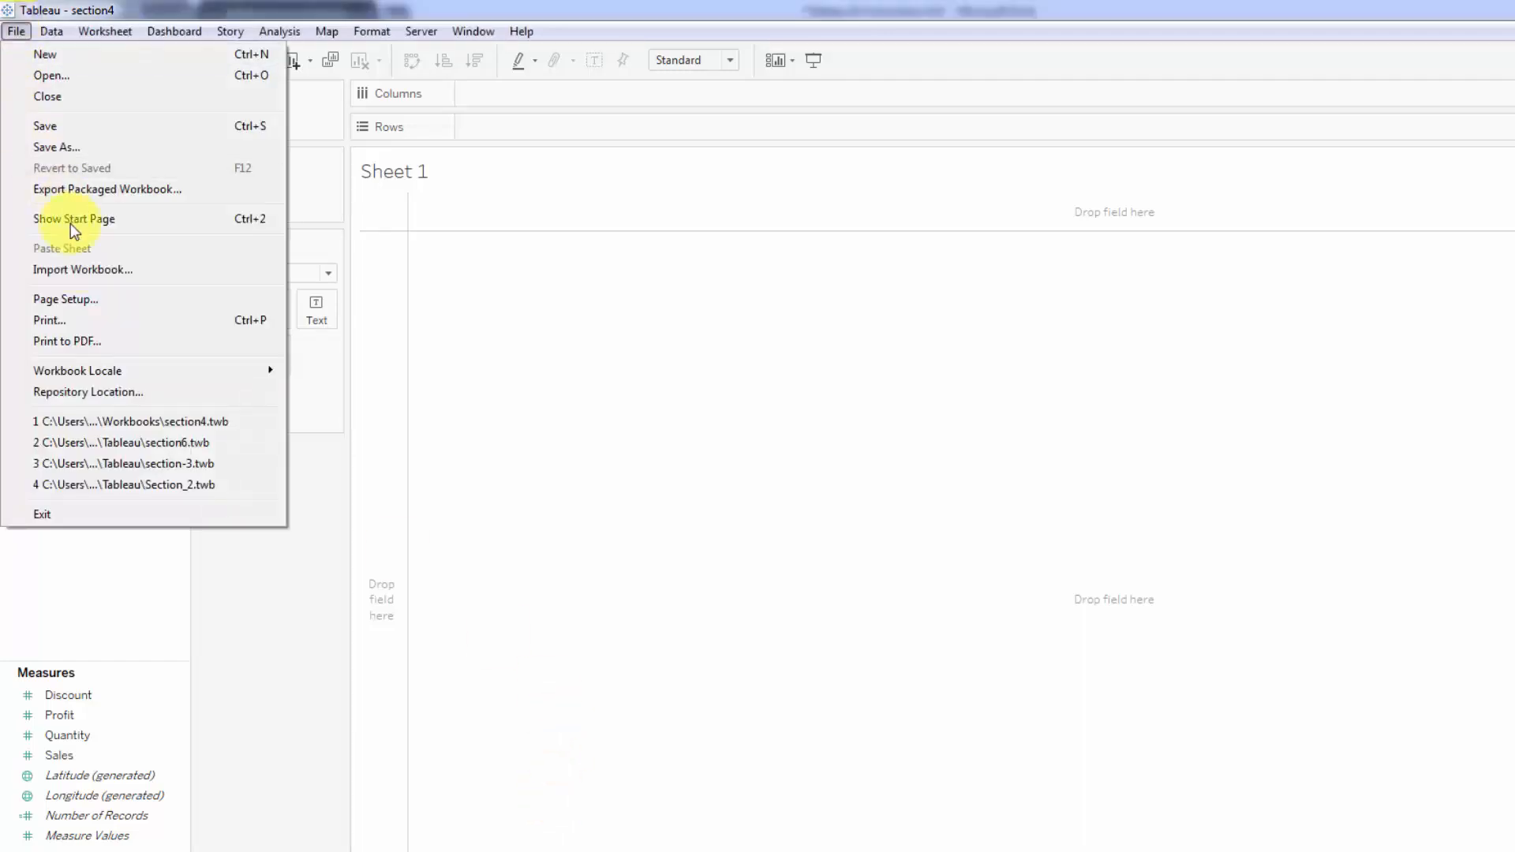
pyautogui.click(80, 144)
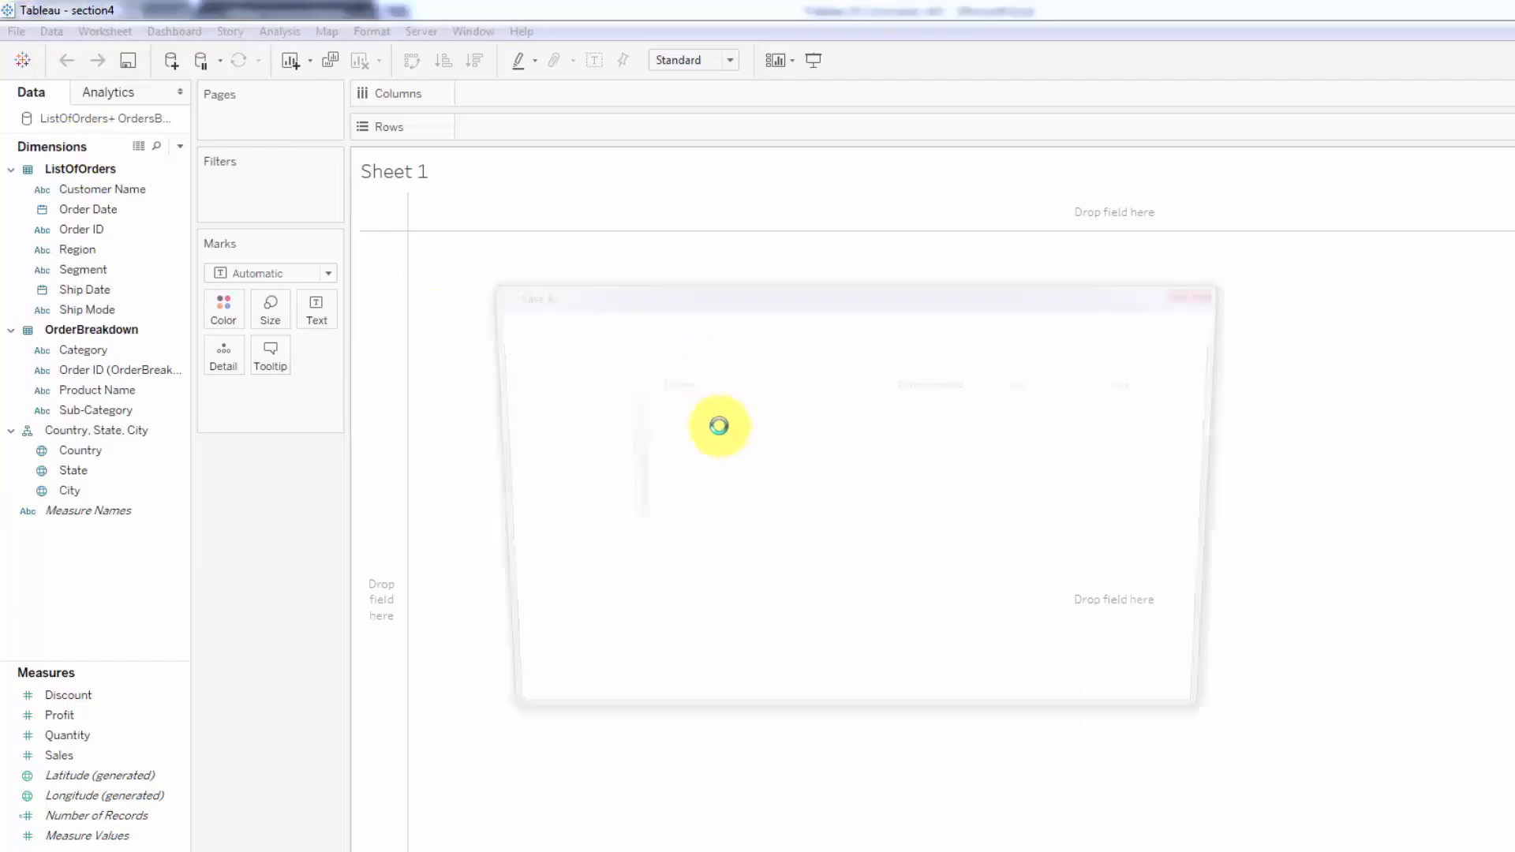
pyautogui.click(1080, 710)
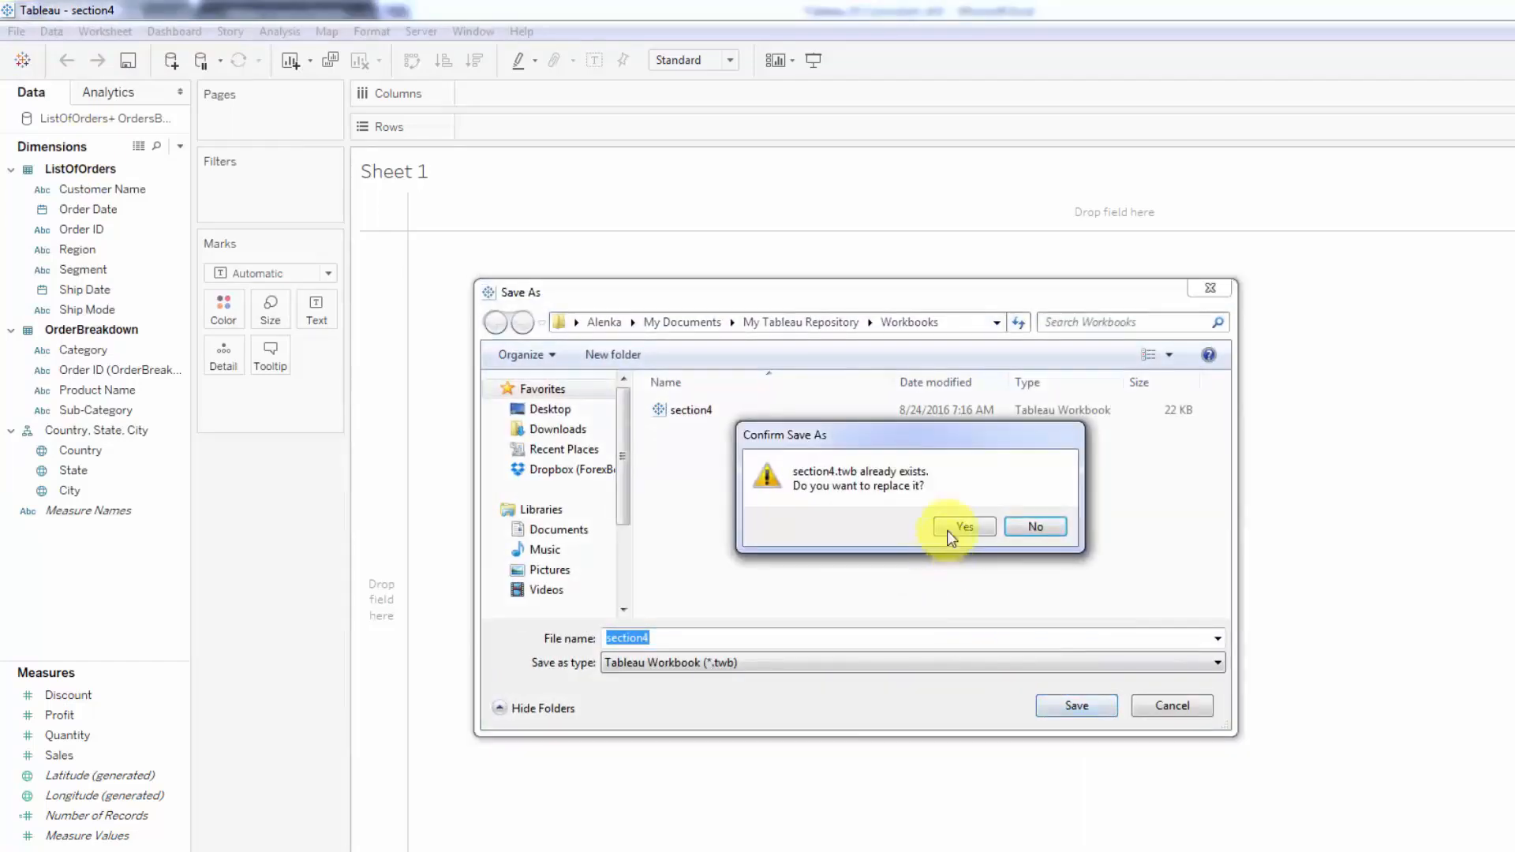
pyautogui.click(953, 524)
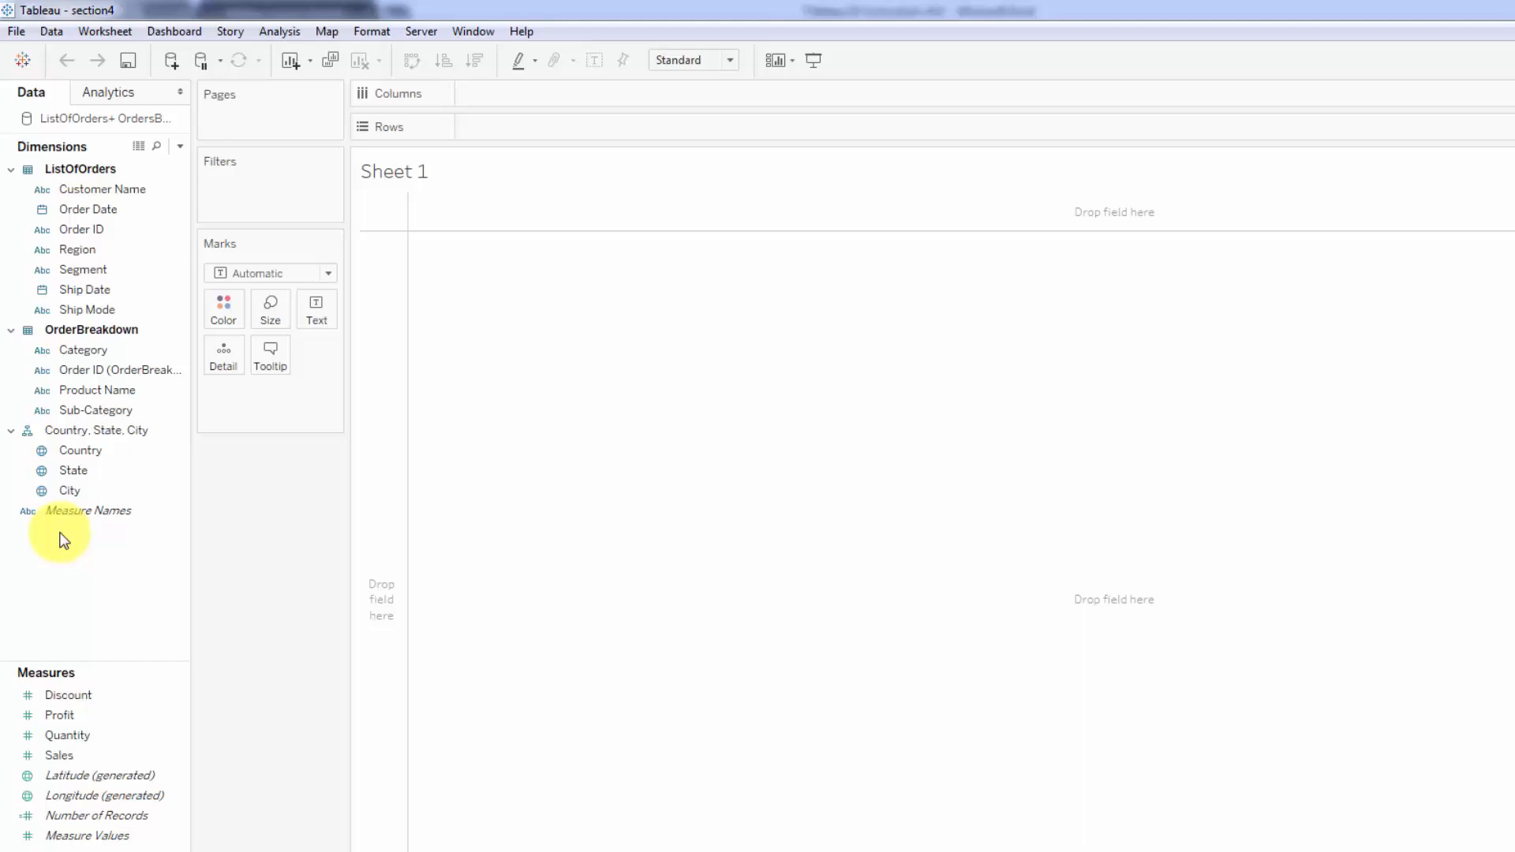
# - Remove the existing Country, State, City hierarchy from the dimensions
pyautogui.click(63, 509)
pyautogui.click(82, 434)
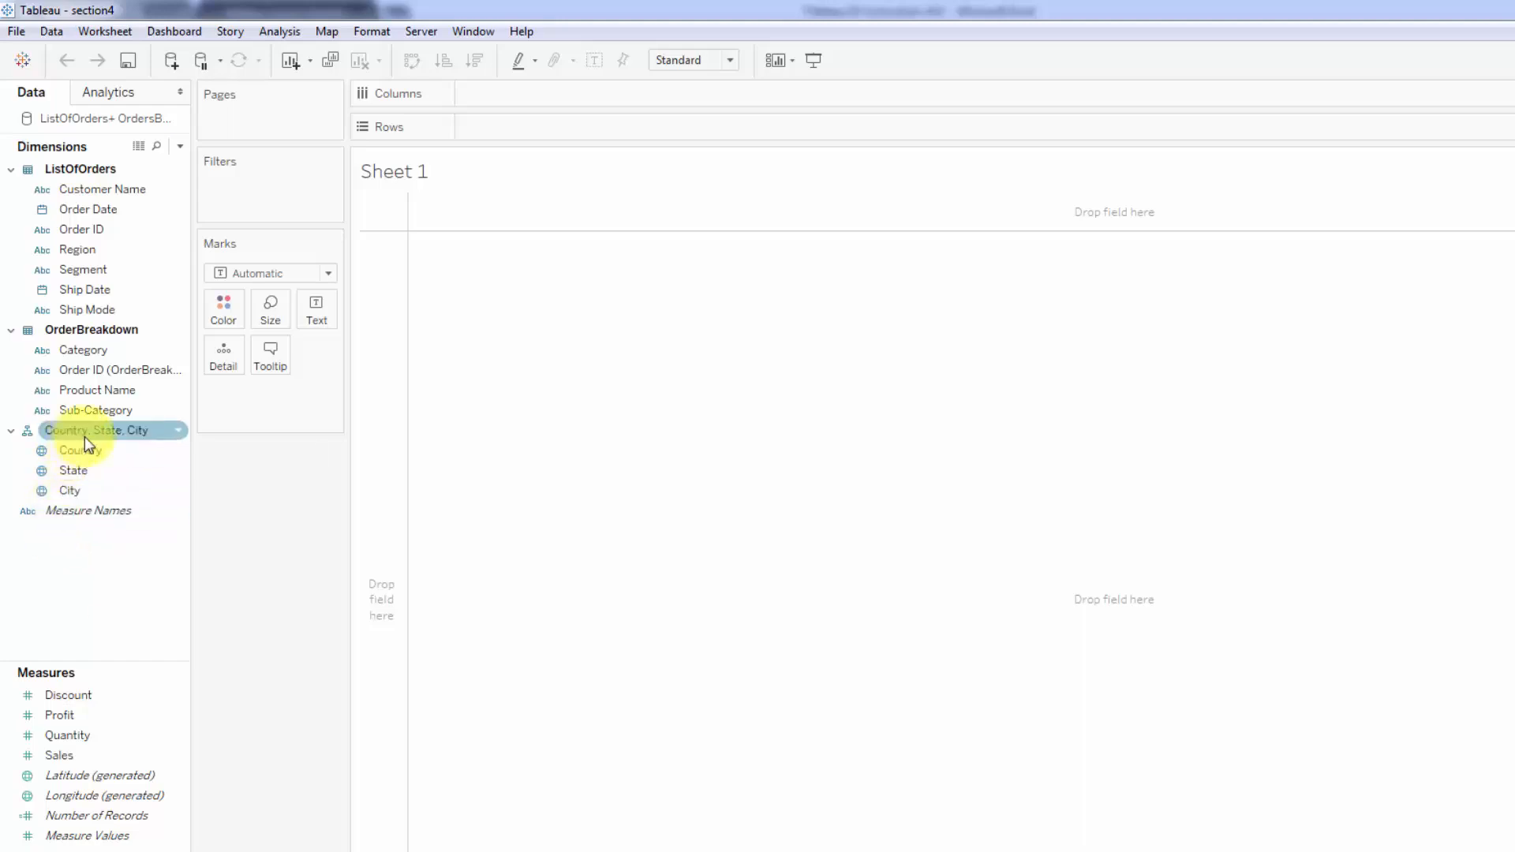
pyautogui.rightClick(84, 439)
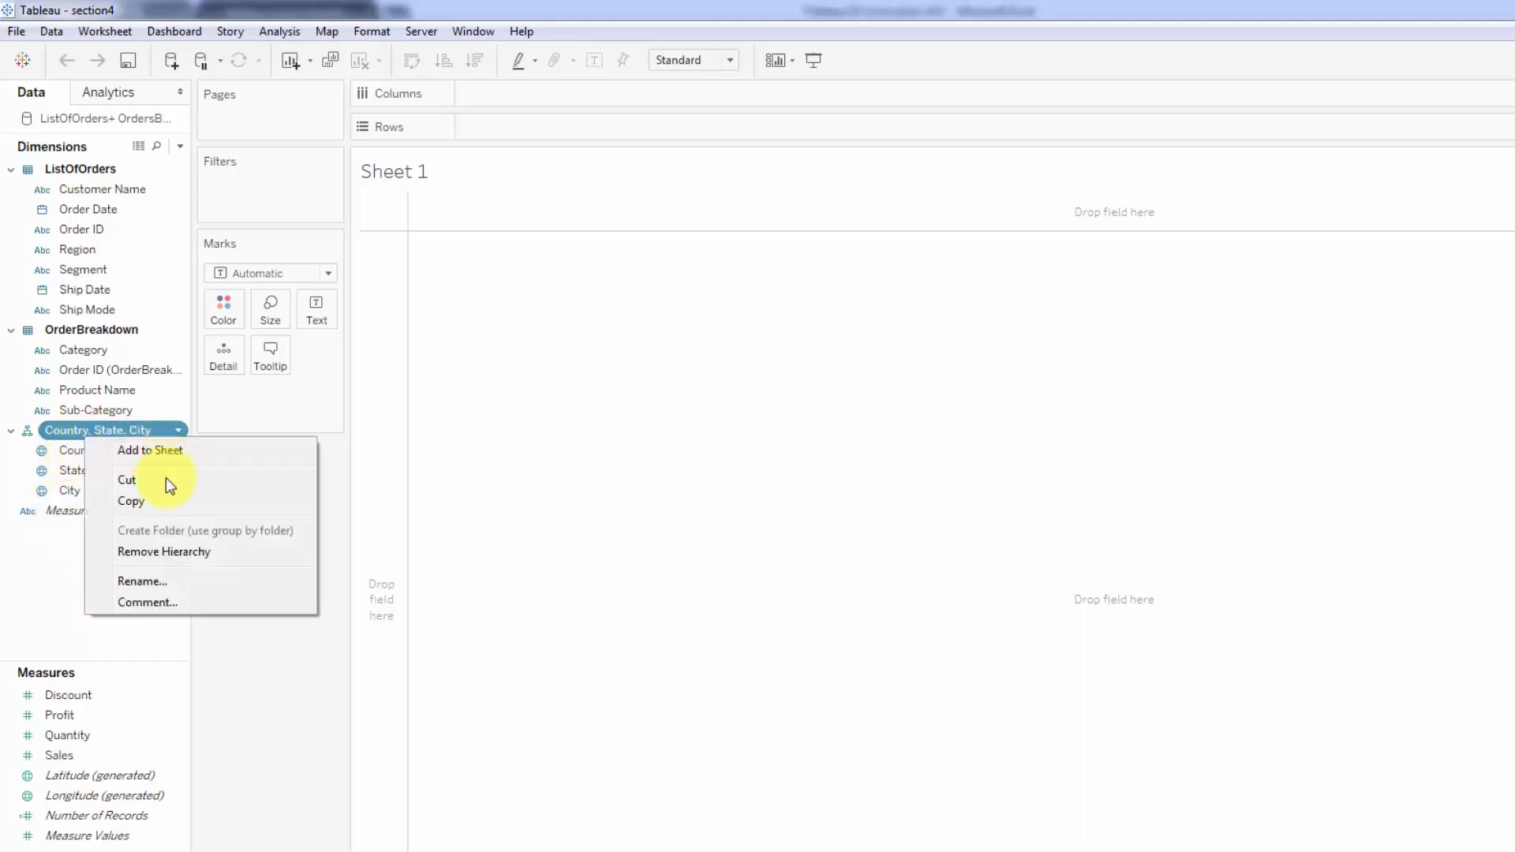
pyautogui.click(183, 552)
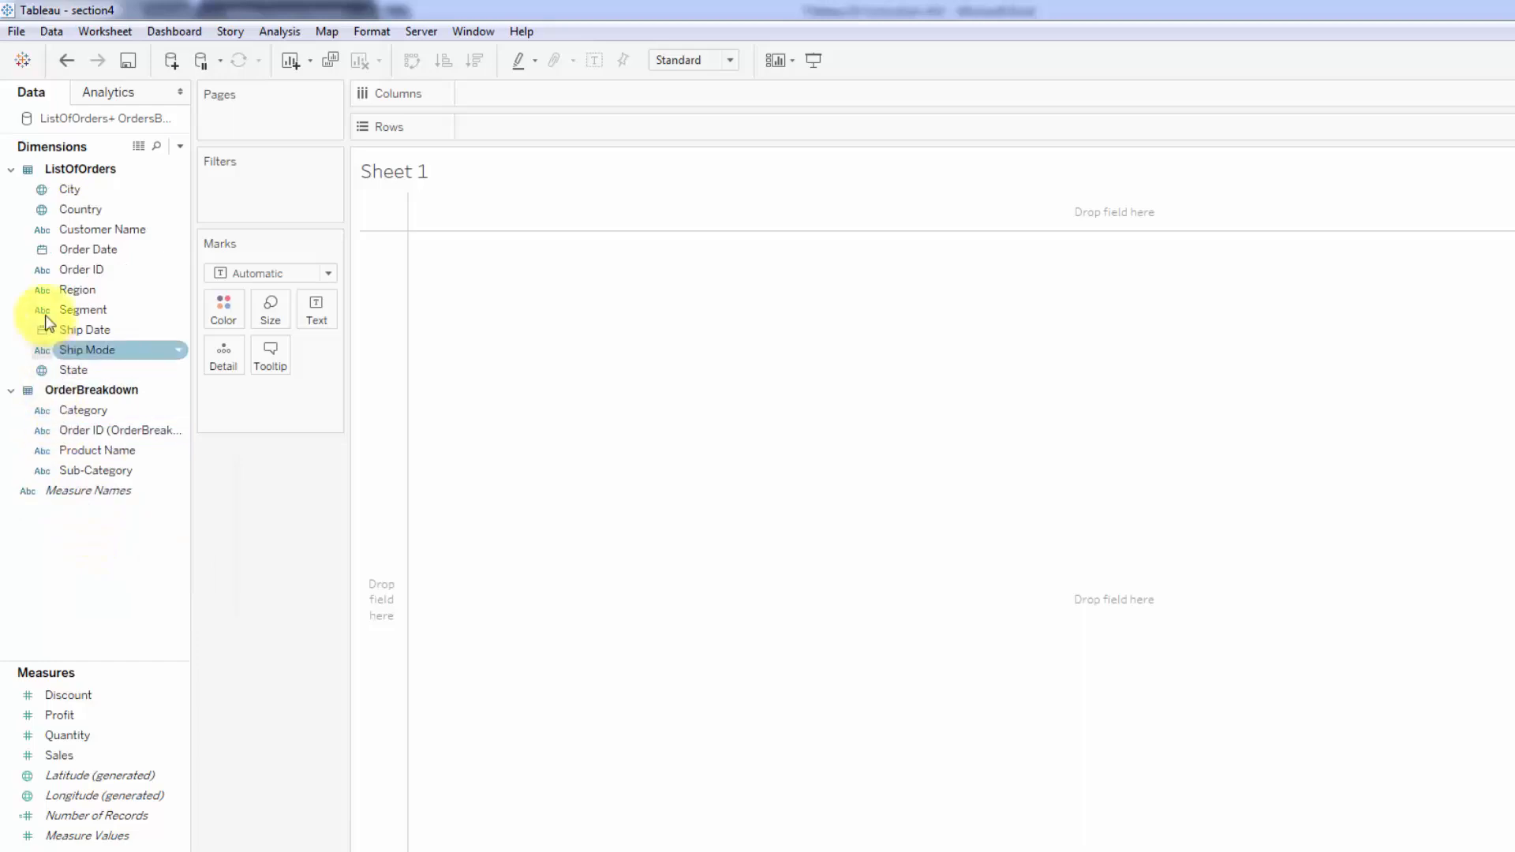
# - Create a hierarchy named Geography from Country and City, and add State between them
pyautogui.click(86, 195)
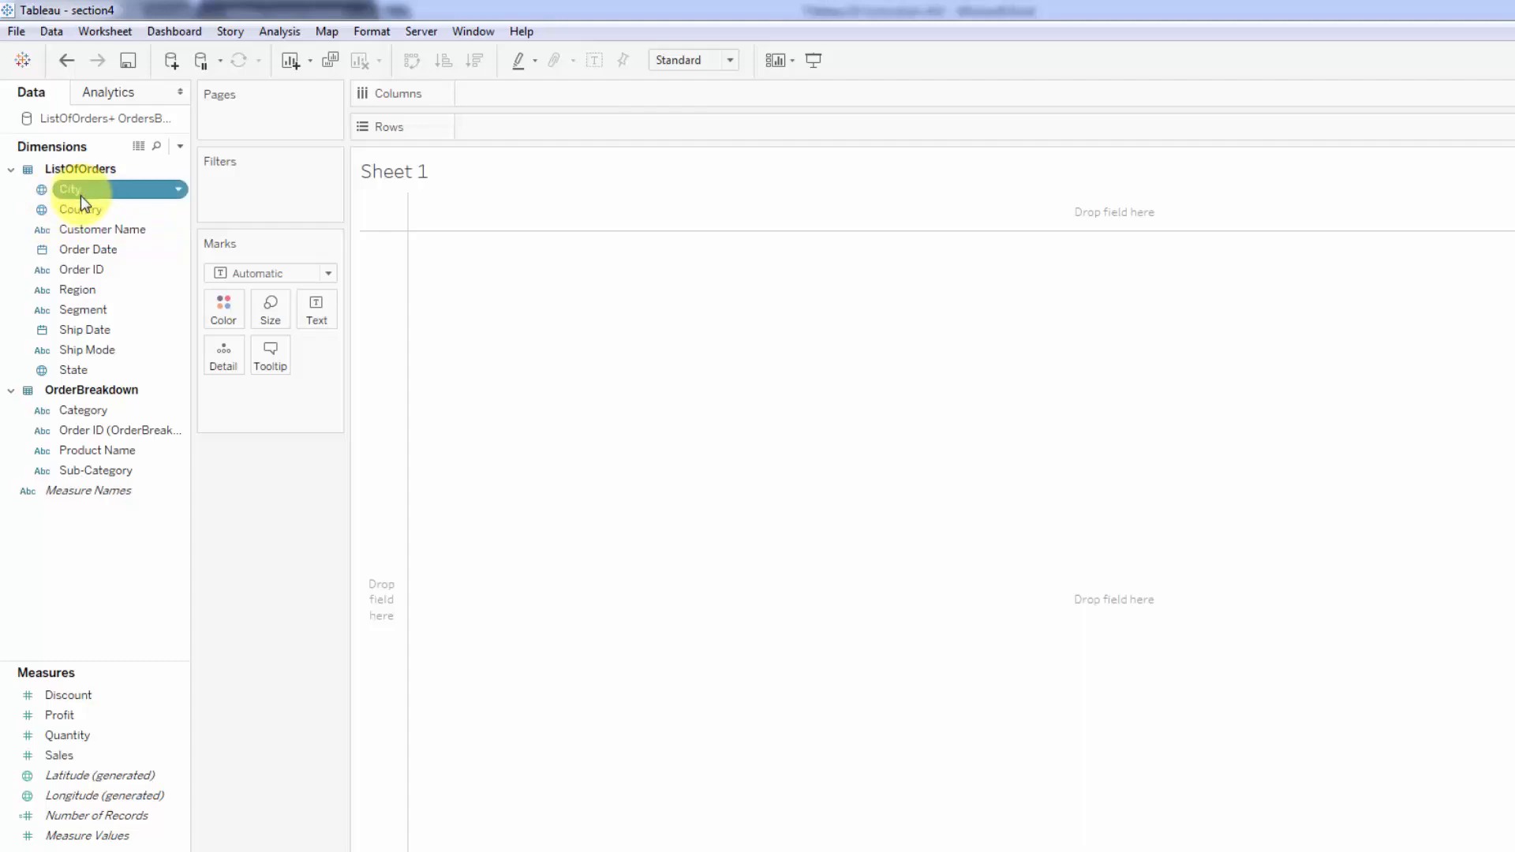
pyautogui.moveTo(80, 195); pyautogui.dragTo(76, 211)
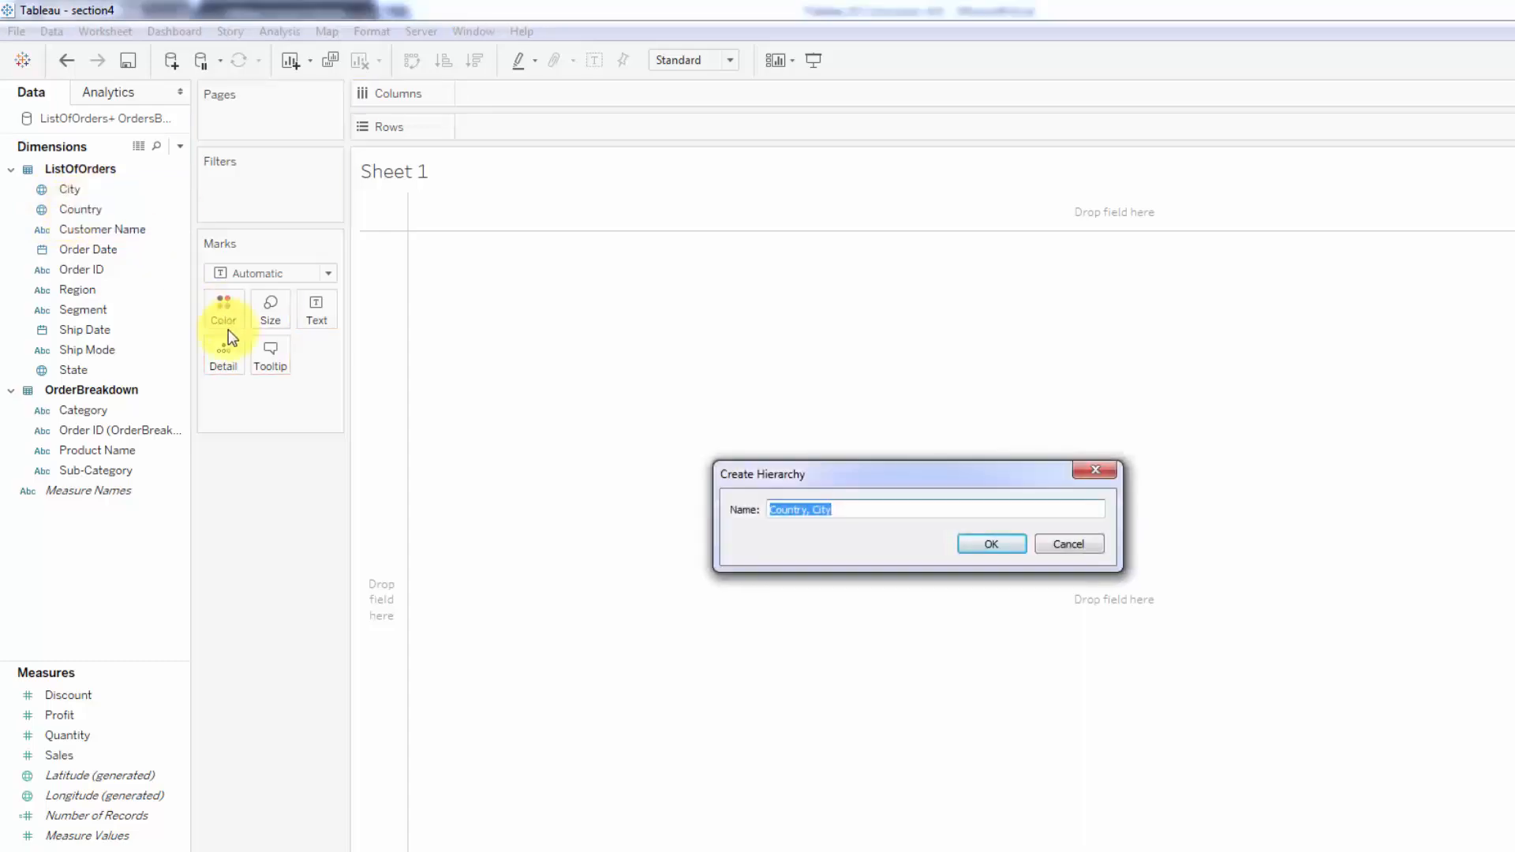
pyautogui.write('Geography')
pyautogui.click(983, 542)
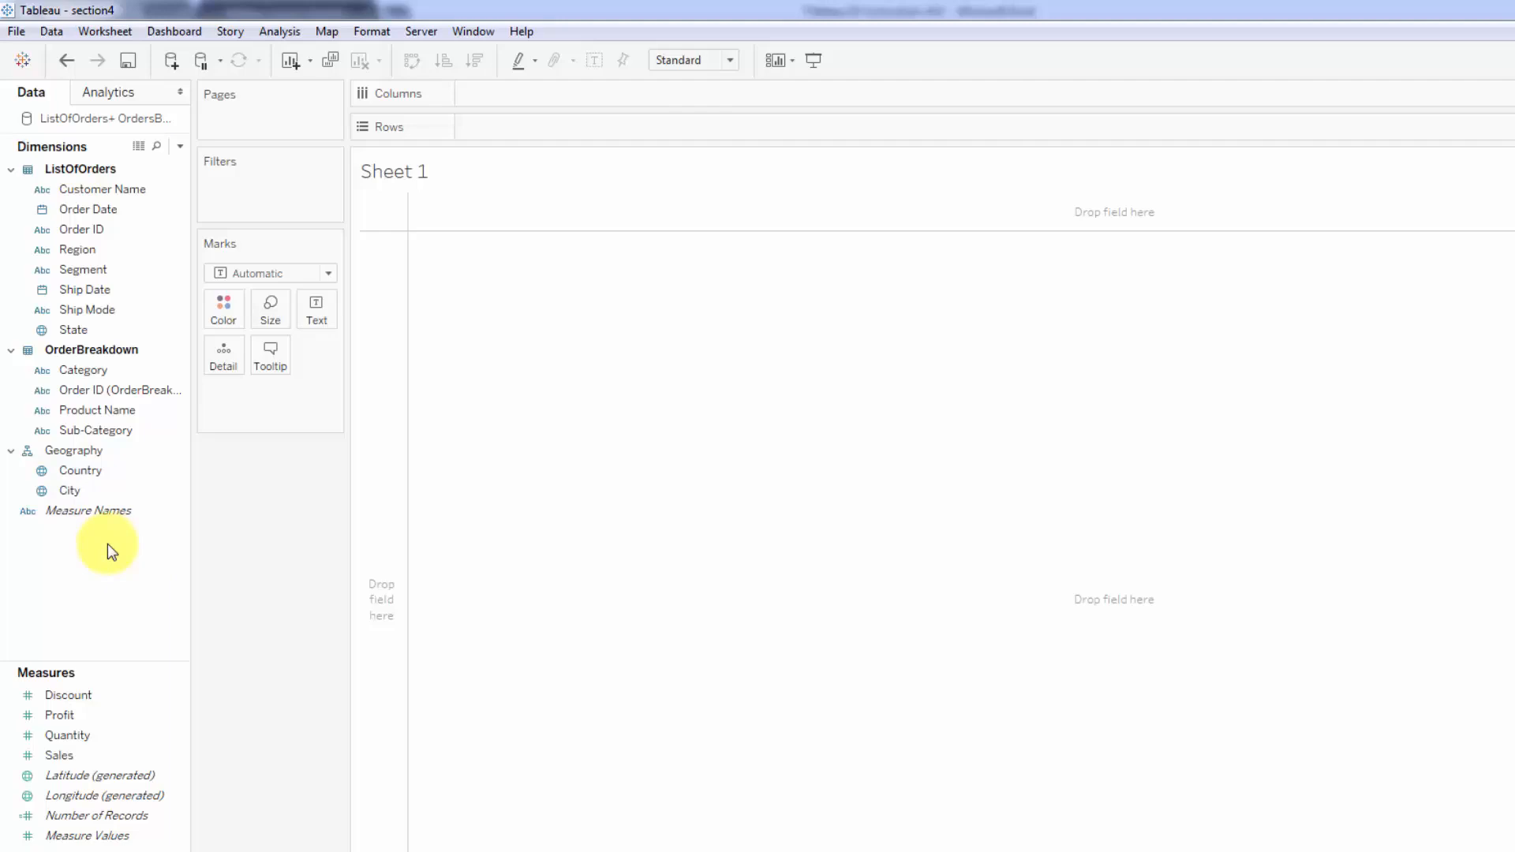
pyautogui.click(94, 330)
pyautogui.moveTo(93, 333); pyautogui.dragTo(79, 485)
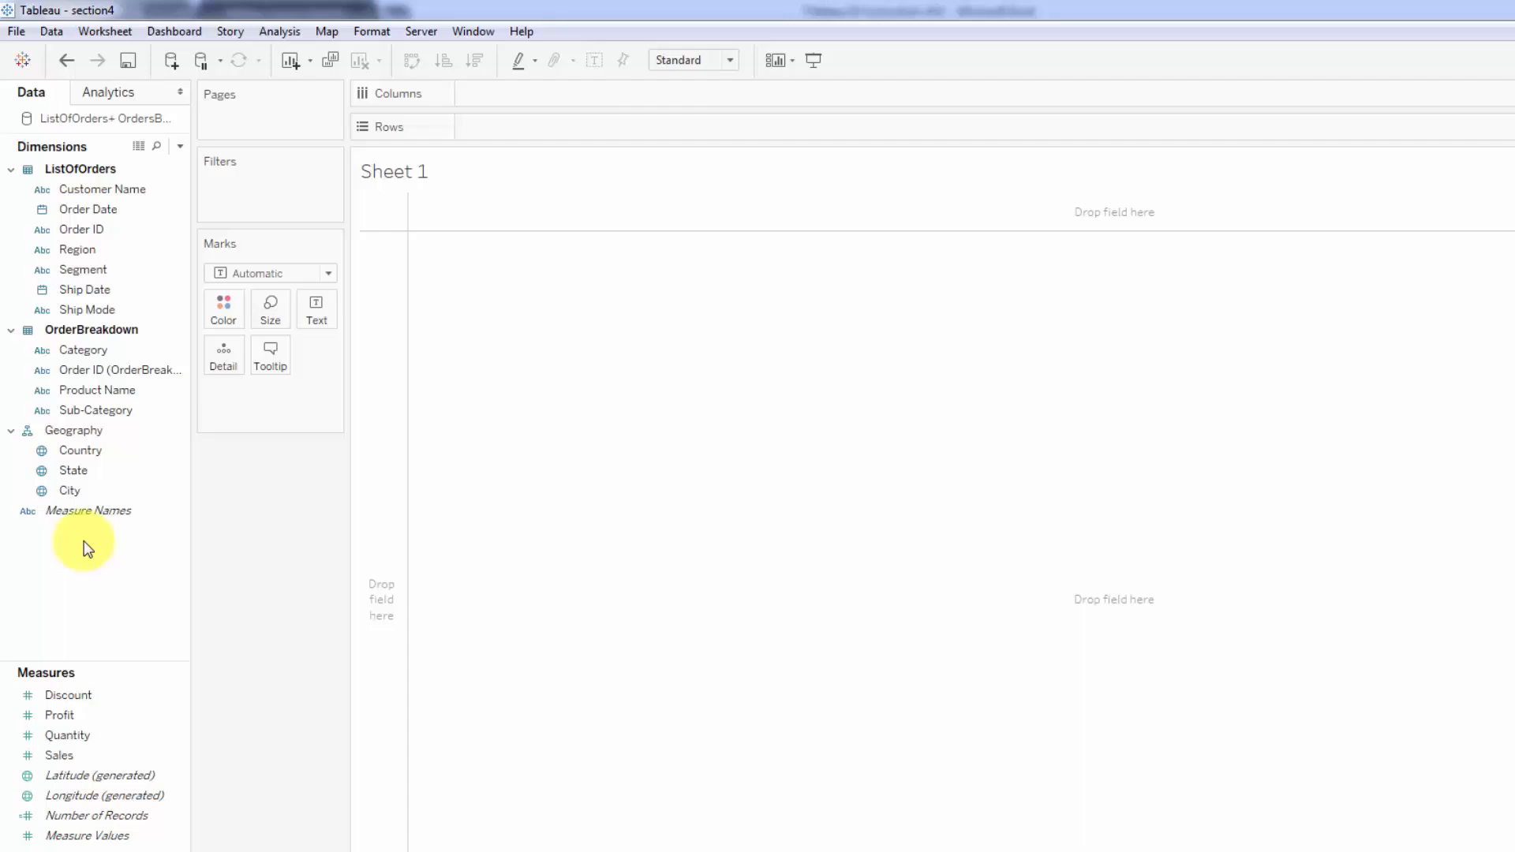
# - Plot Country from the Geography hierarchy as a map on Sheet 1 and reduce the map's height
pyautogui.moveTo(79, 450); pyautogui.dragTo(673, 411)
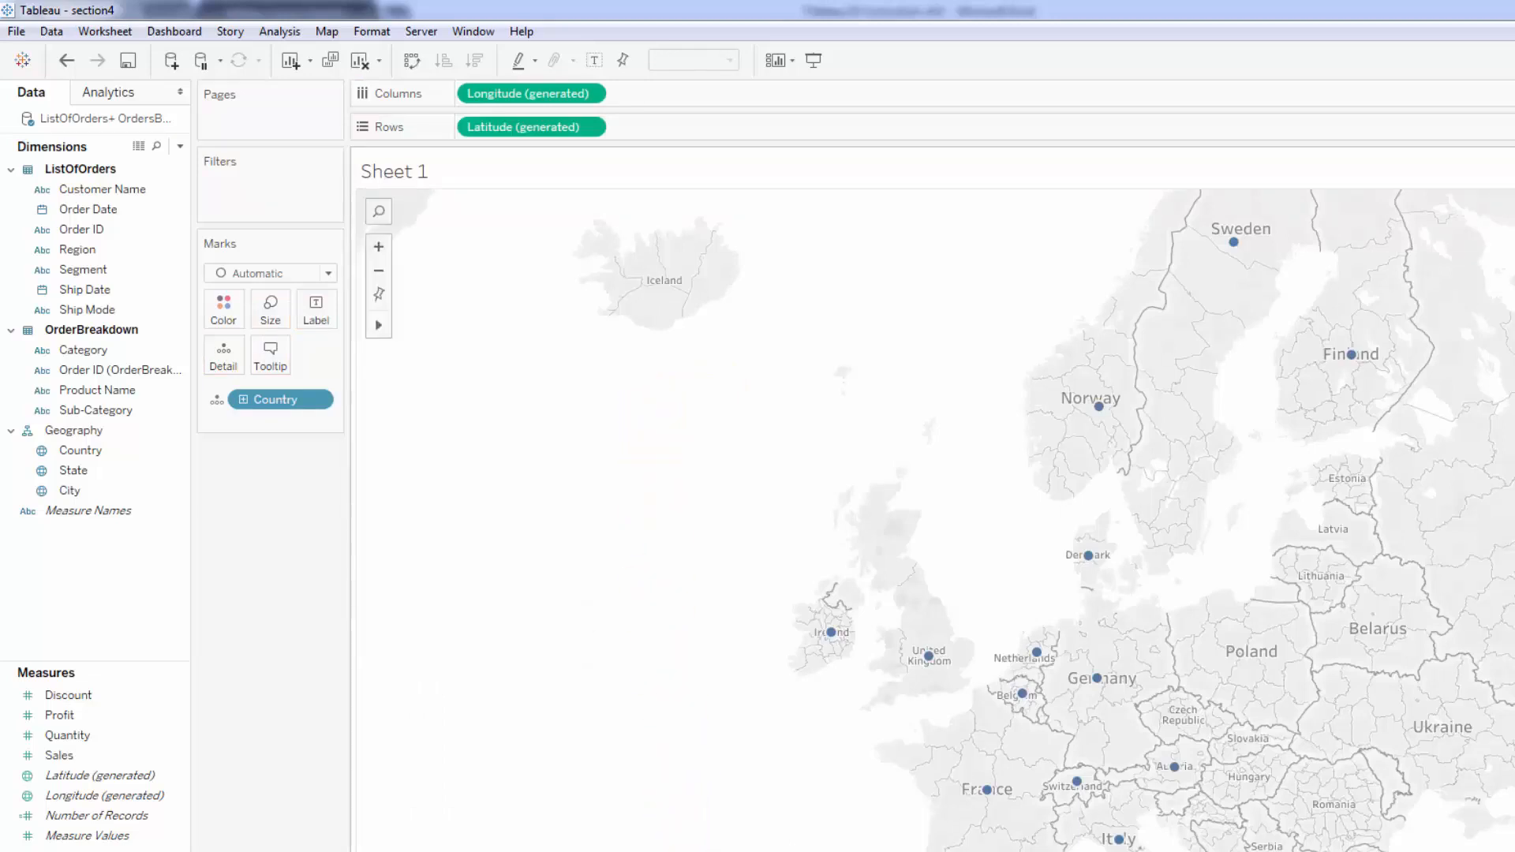
pyautogui.moveTo(674, 841); pyautogui.dragTo(670, 746)
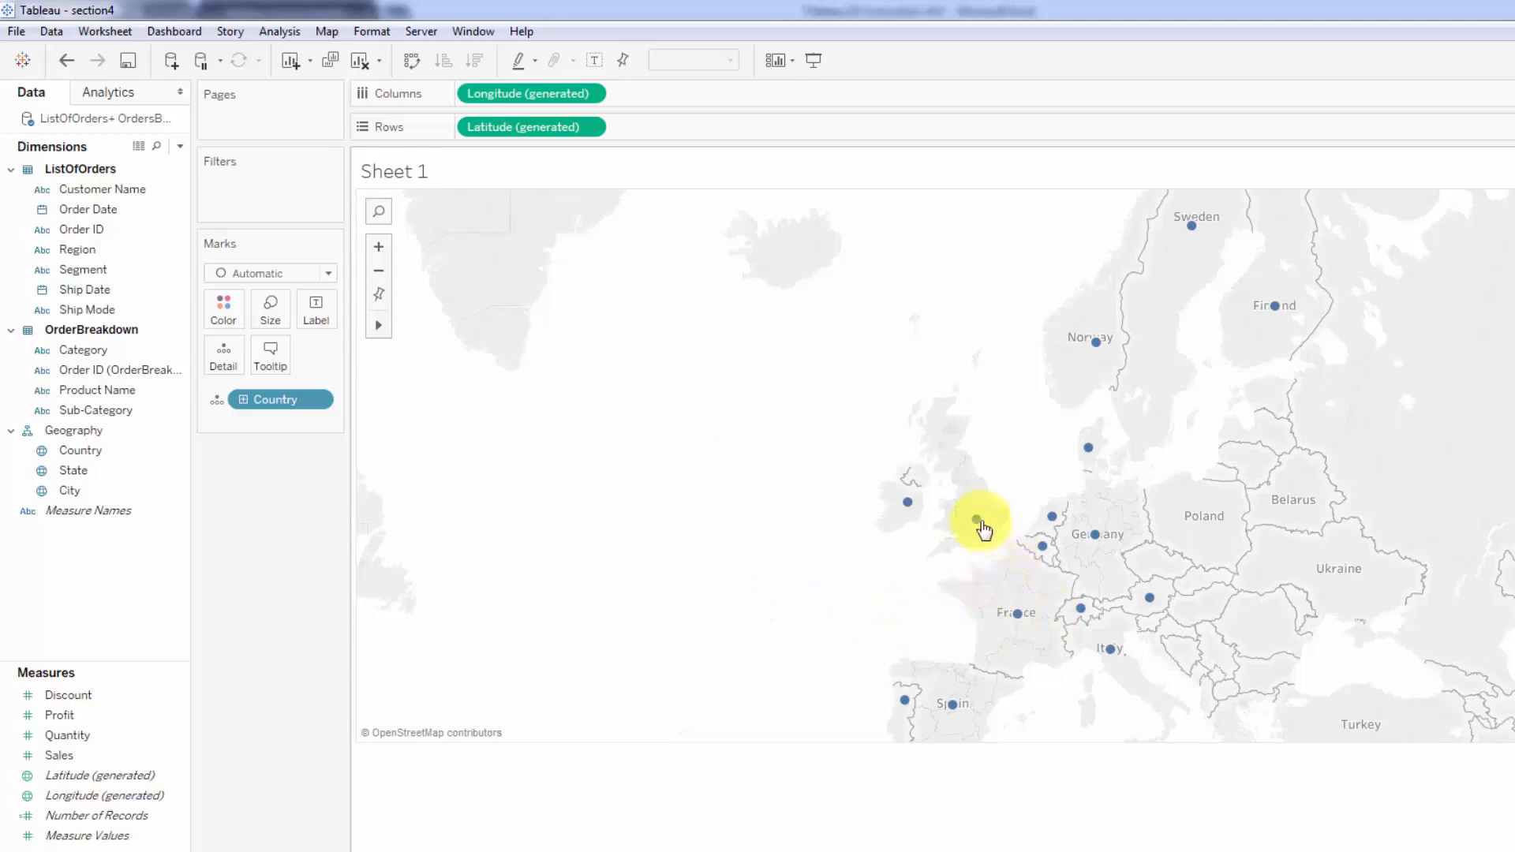
pyautogui.moveTo(1045, 537)
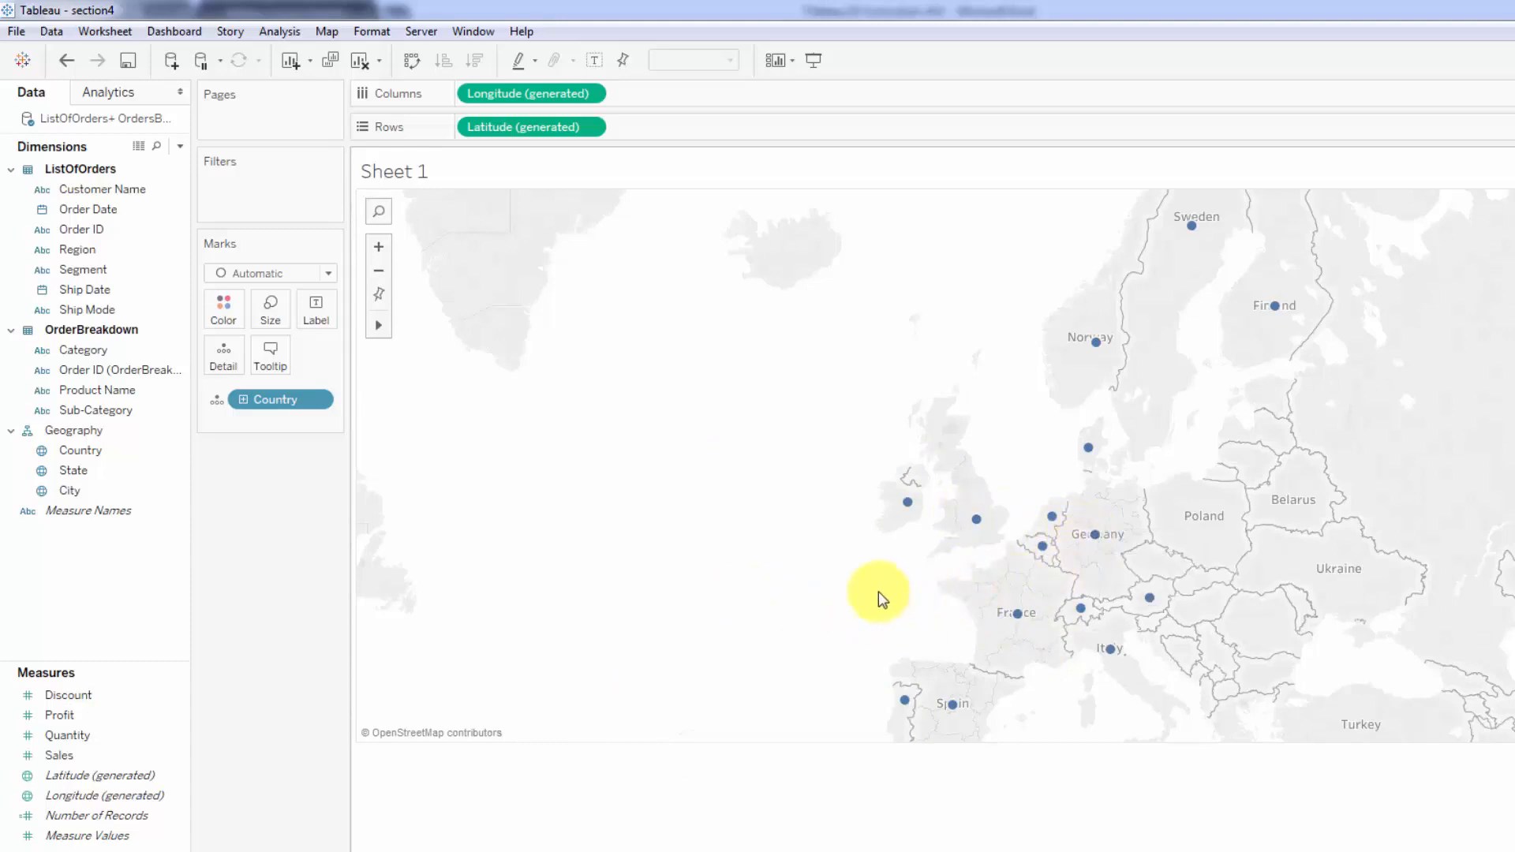
# - Drill the map down from Country to State level and examine the state marks around France
pyautogui.click(241, 400)
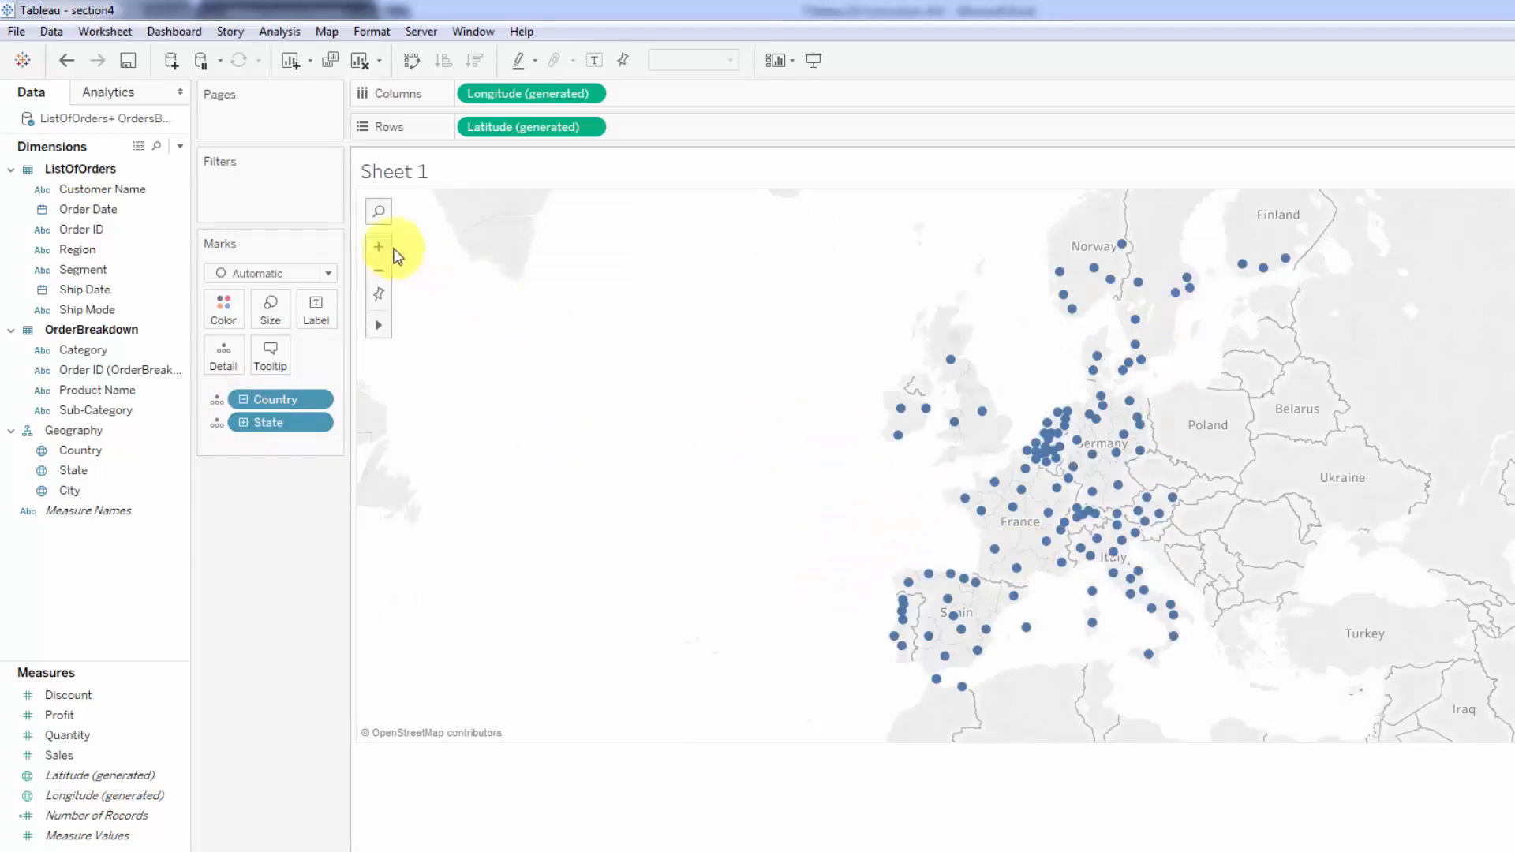
pyautogui.click(379, 247)
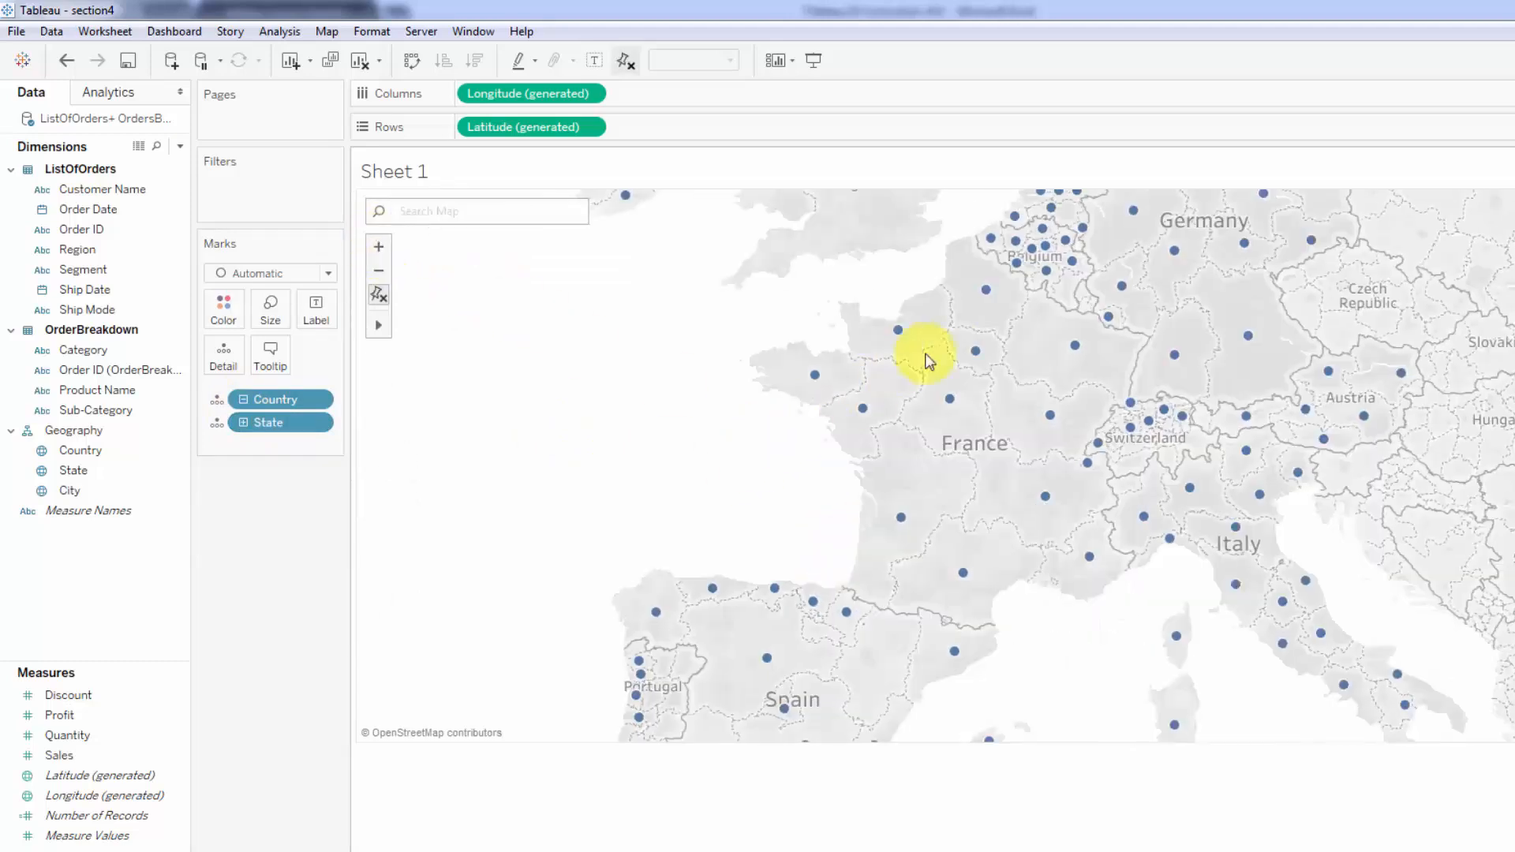
pyautogui.moveTo(948, 410)
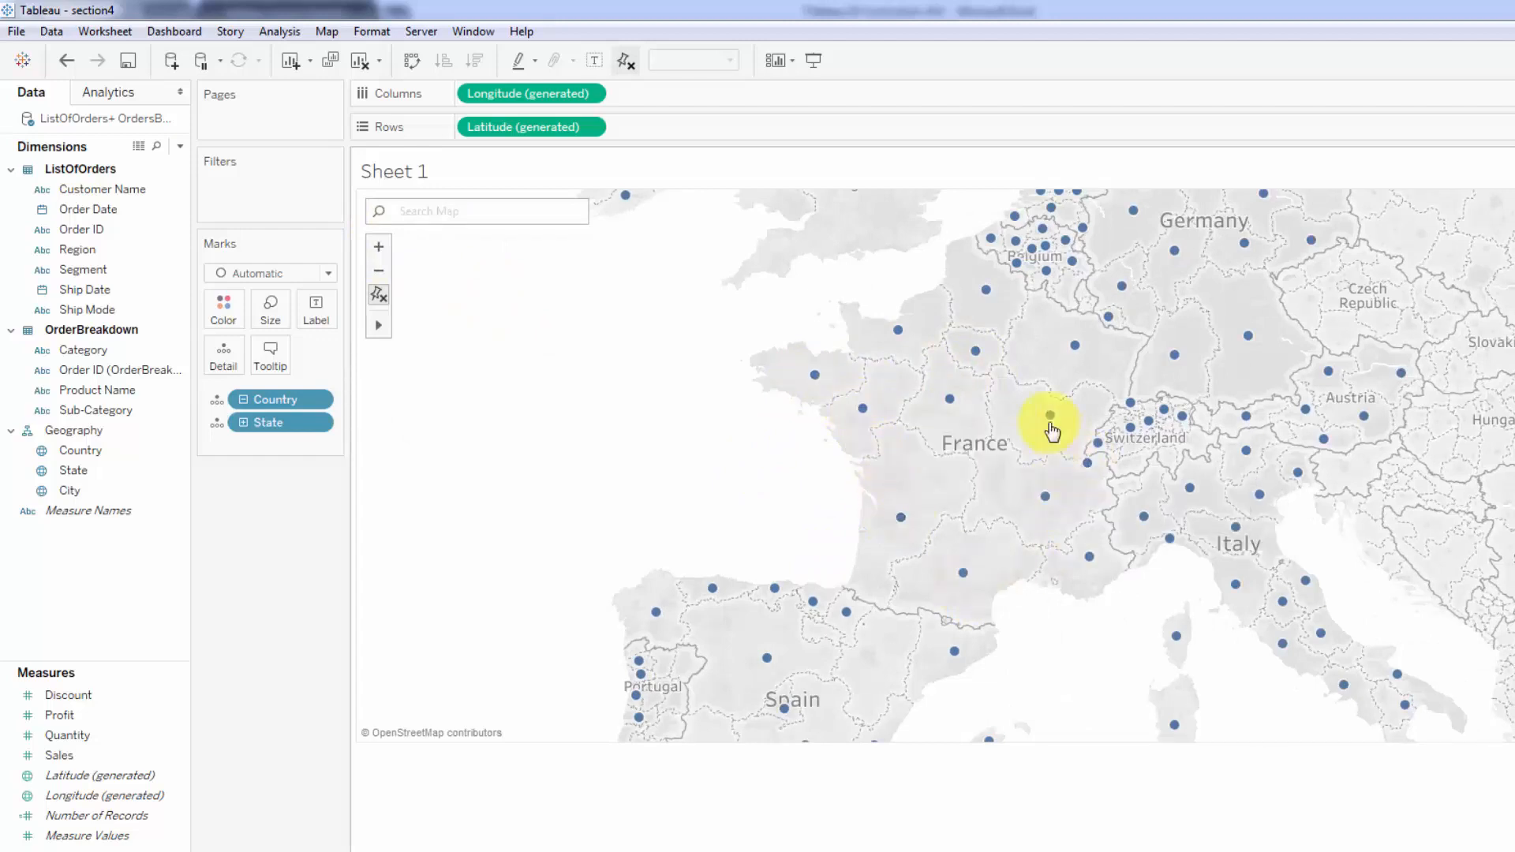
pyautogui.scroll(-1, 921, 345)
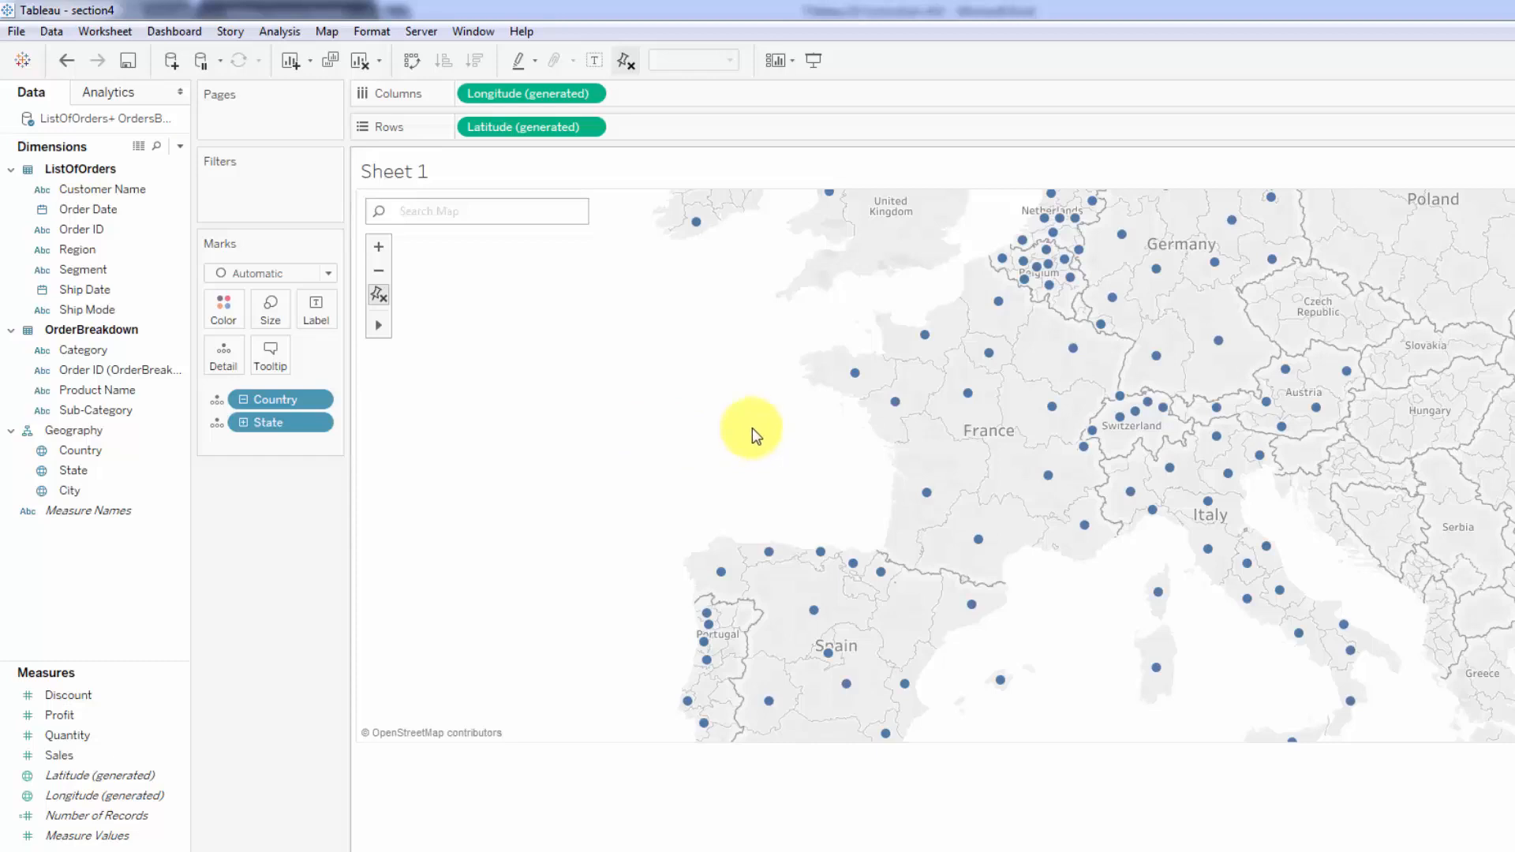
pyautogui.scroll(-1, 751, 430)
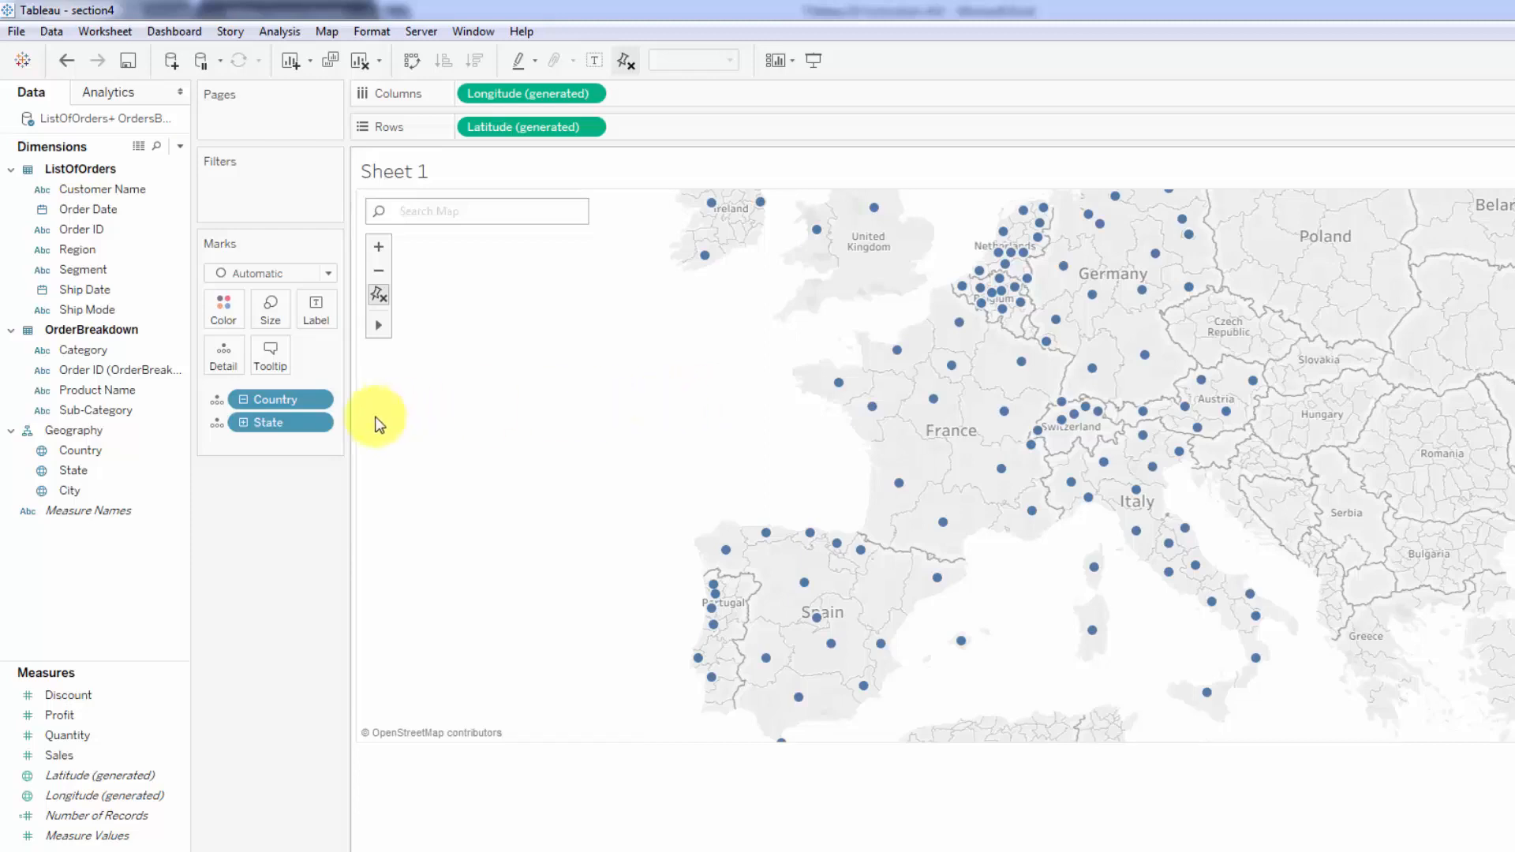
# - Drill the map down from State to City level and examine the dense city cluster in Île-de-France
pyautogui.click(243, 423)
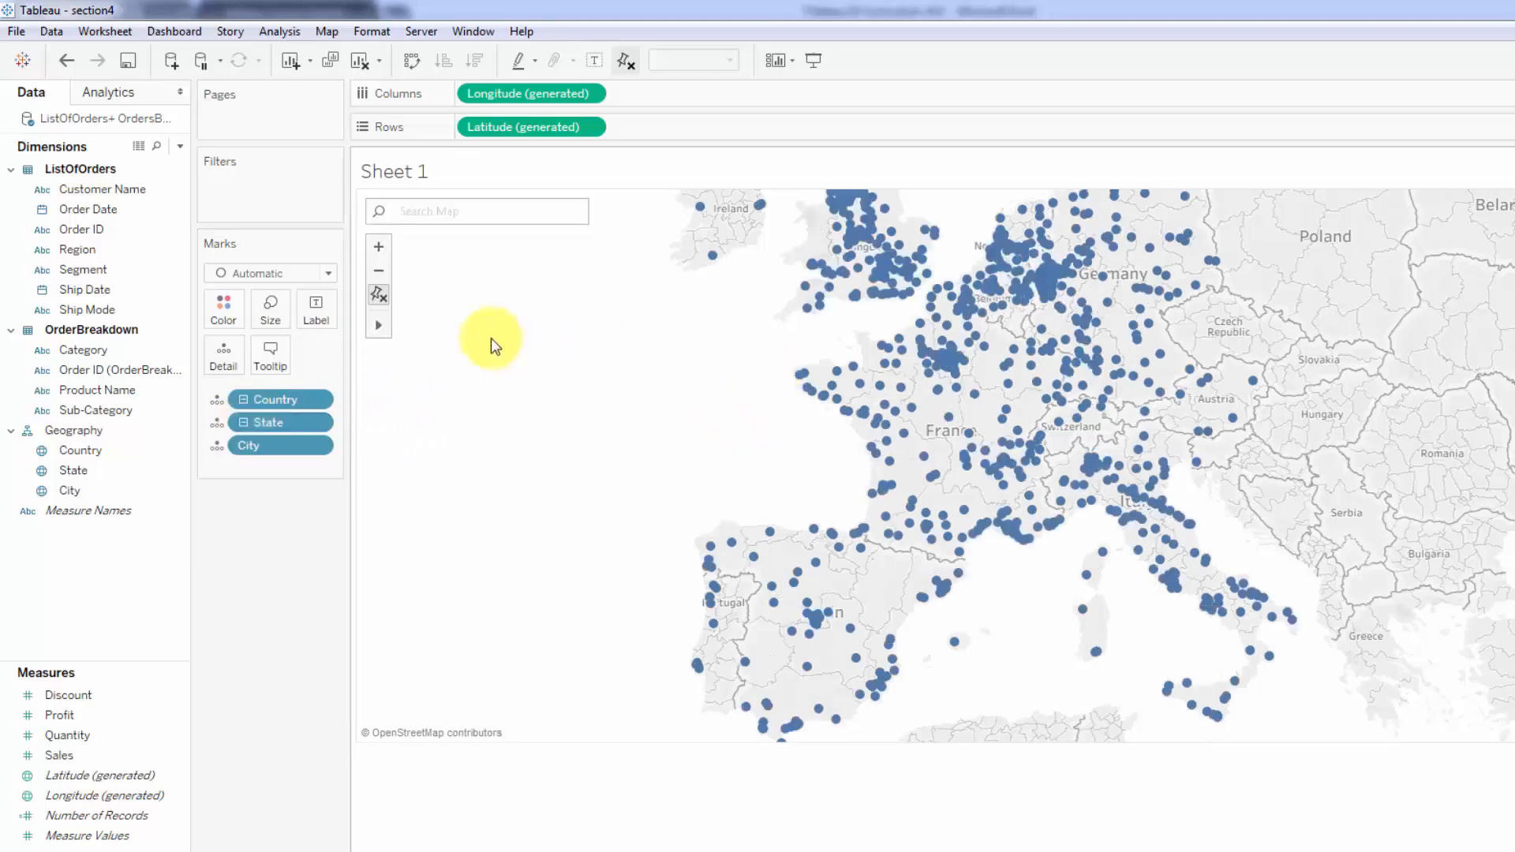
pyautogui.click(407, 325)
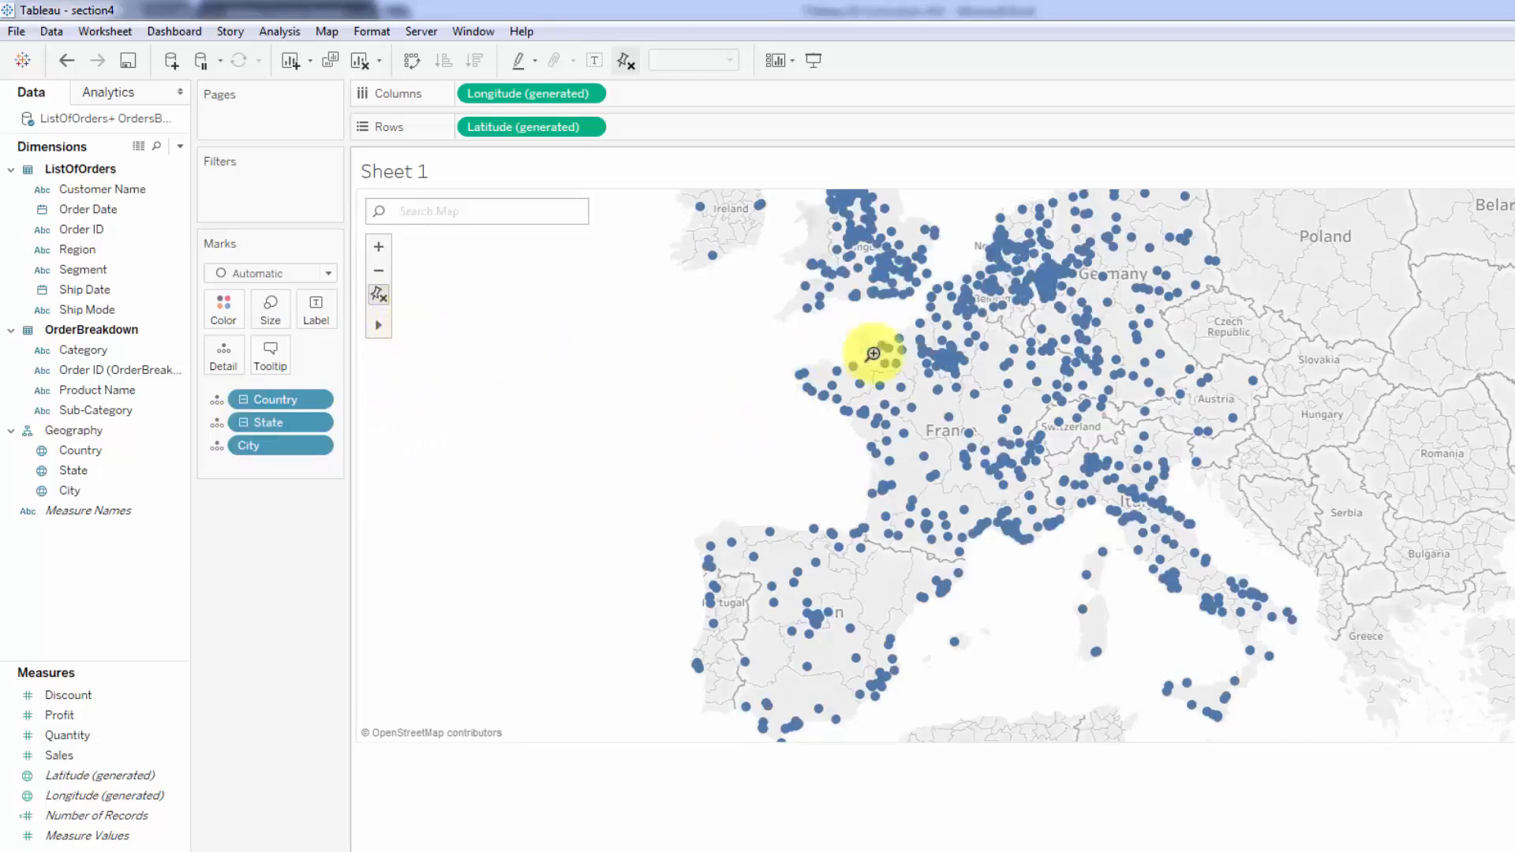
pyautogui.click(927, 355)
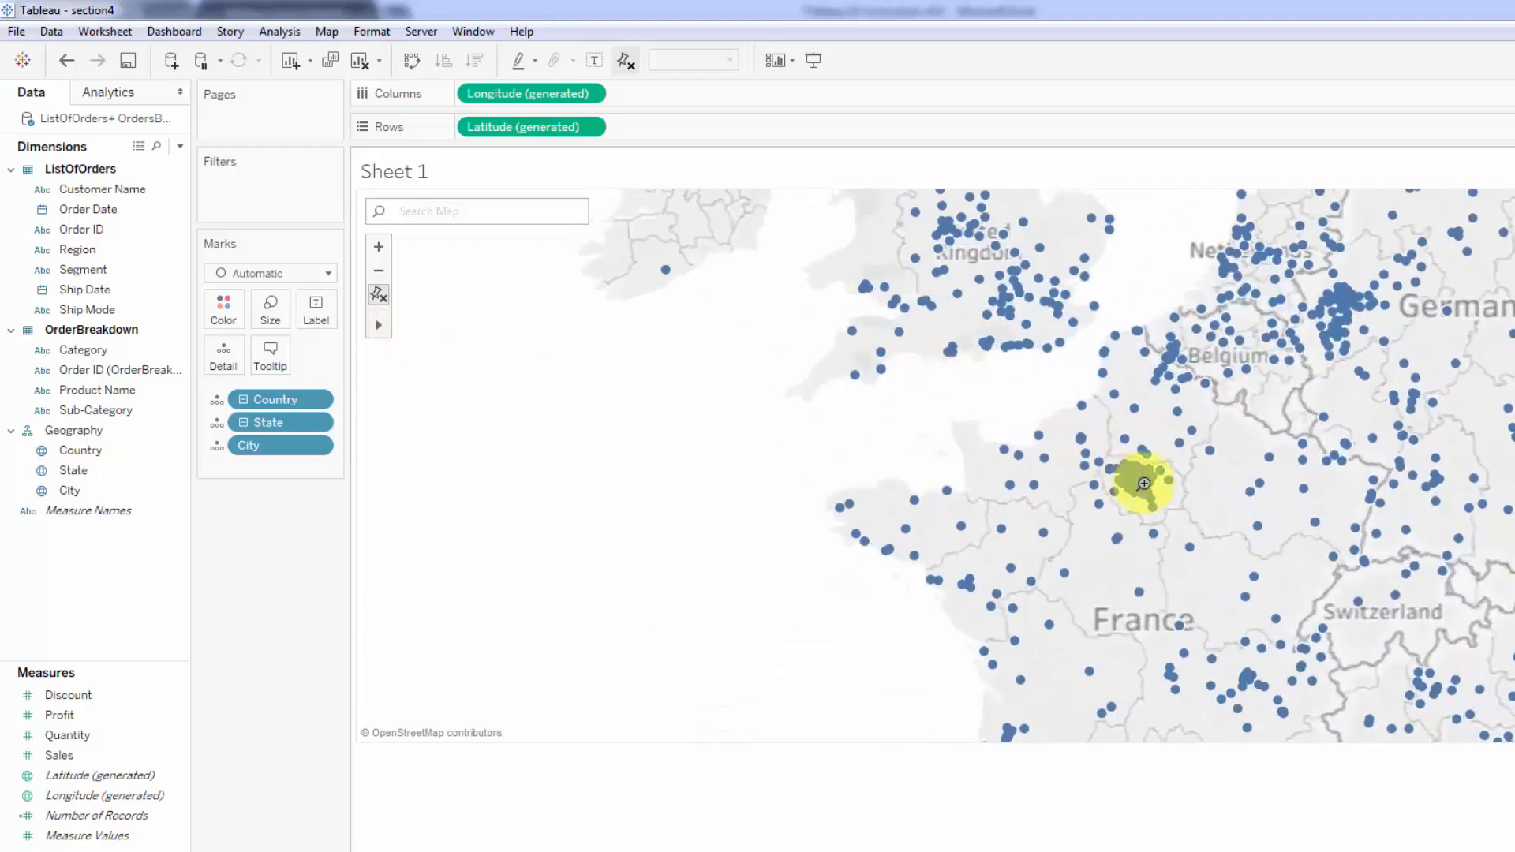
pyautogui.click(1139, 481)
pyautogui.click(1088, 467)
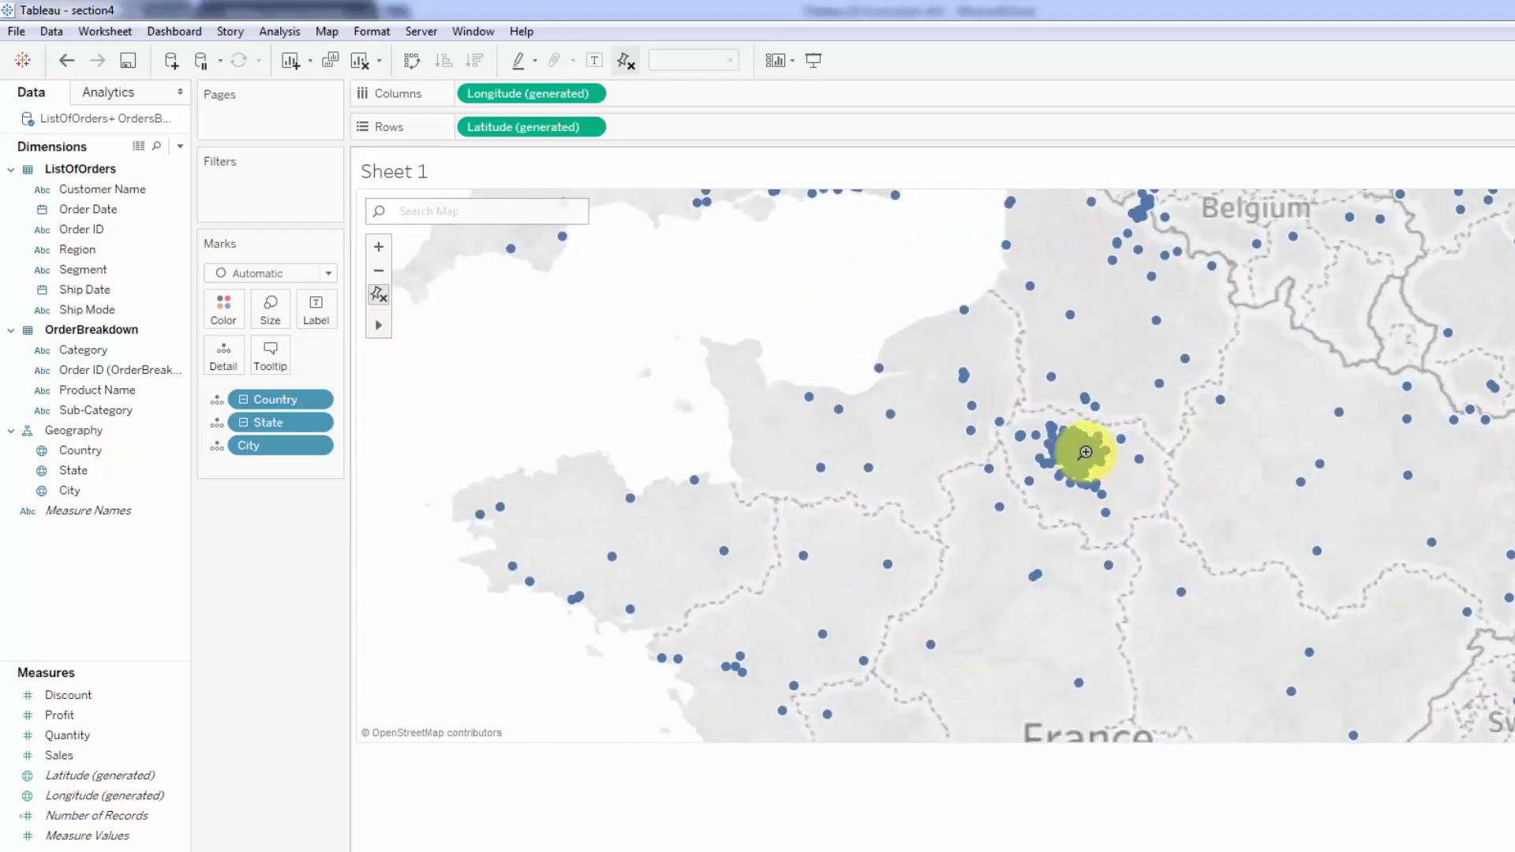
pyautogui.click(1054, 492)
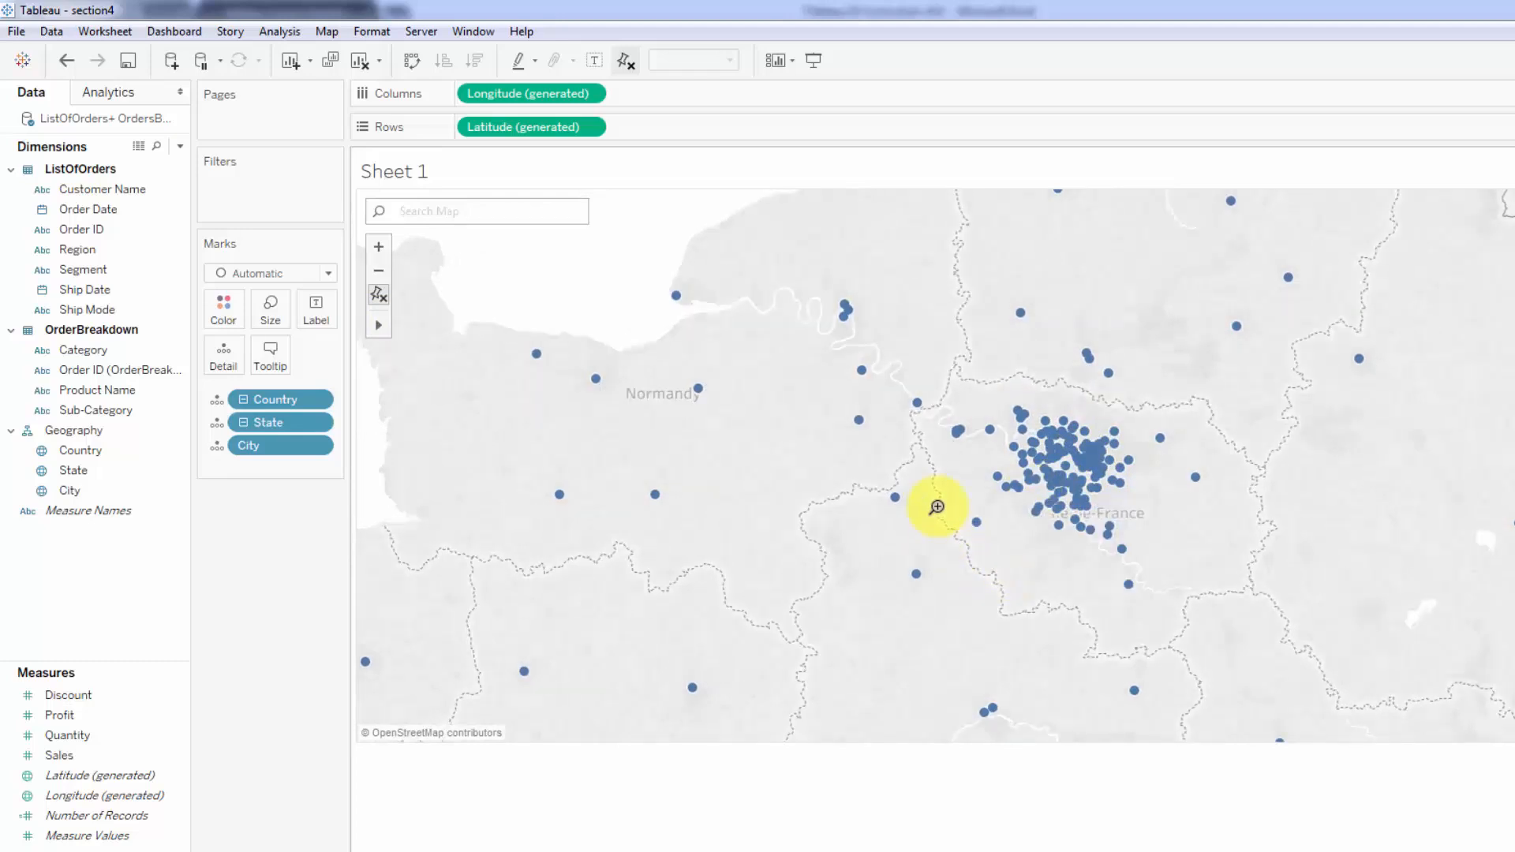
pyautogui.rightClick(937, 507)
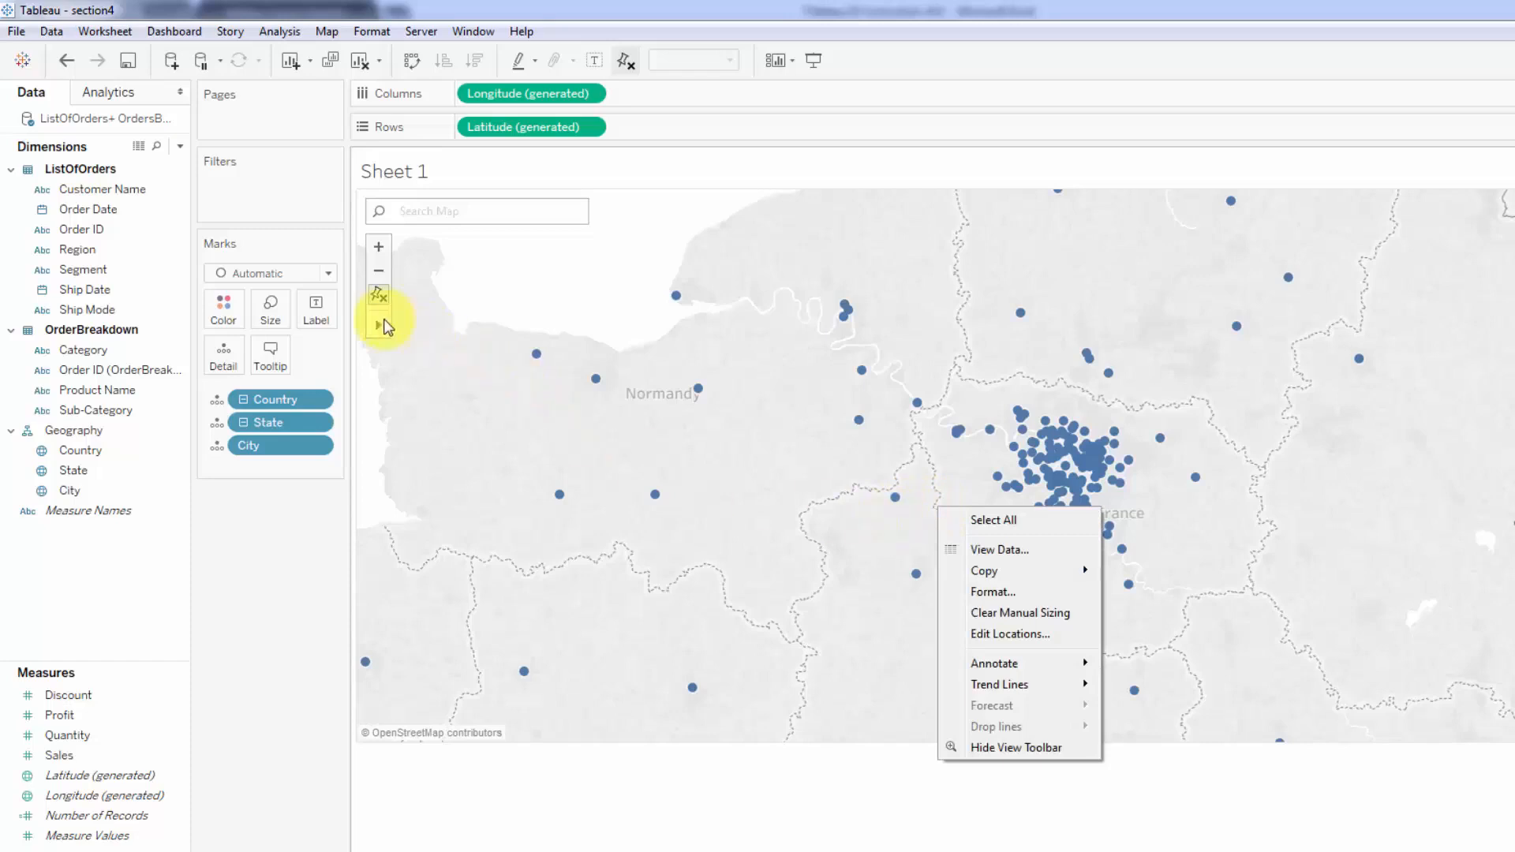
pyautogui.click(385, 326)
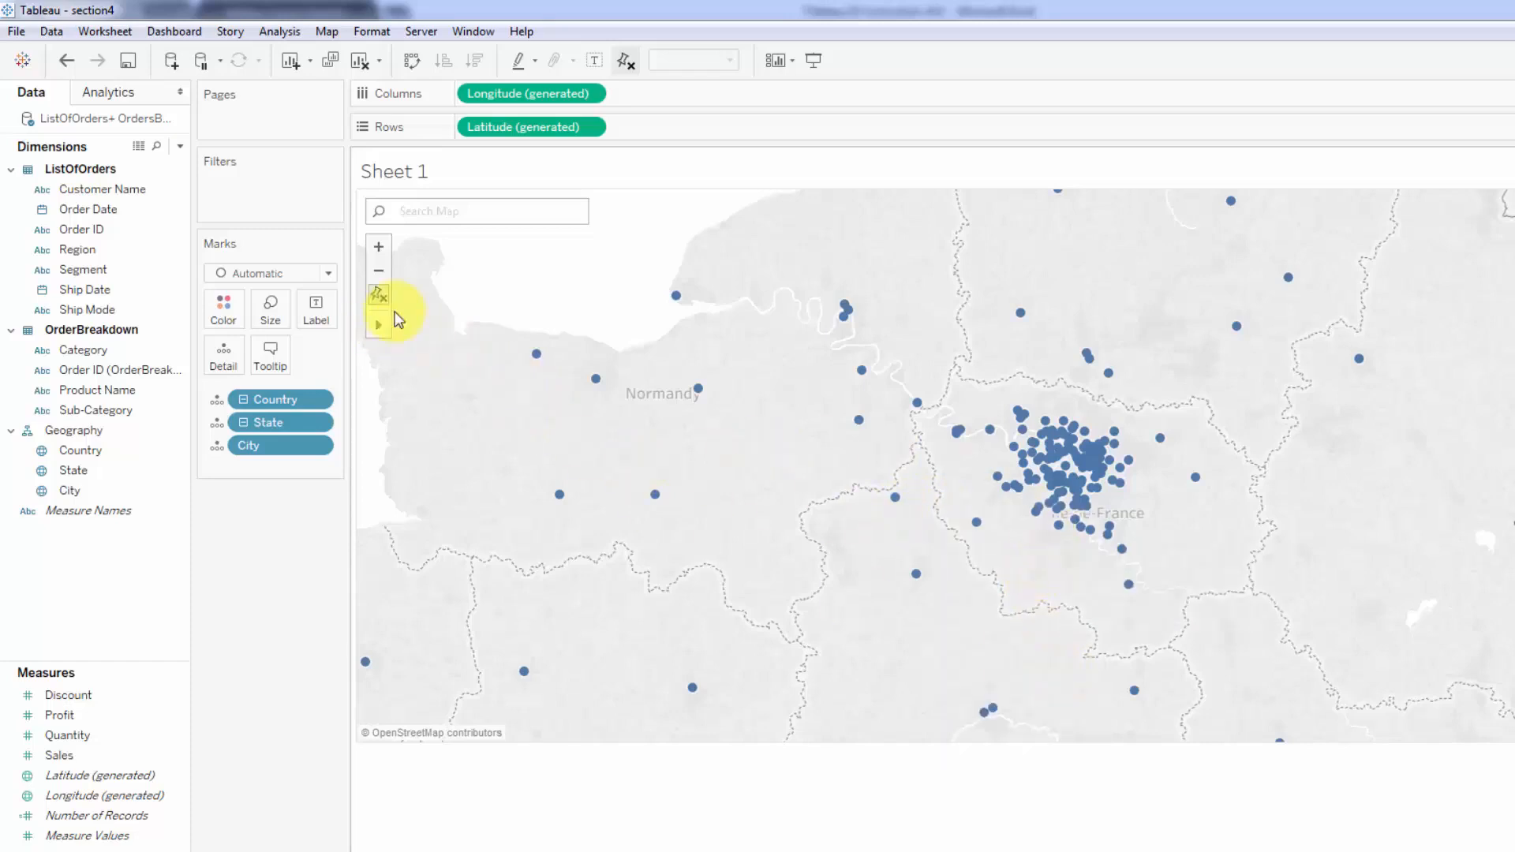
# - Drill the map back up from City to State level
pyautogui.click(377, 270)
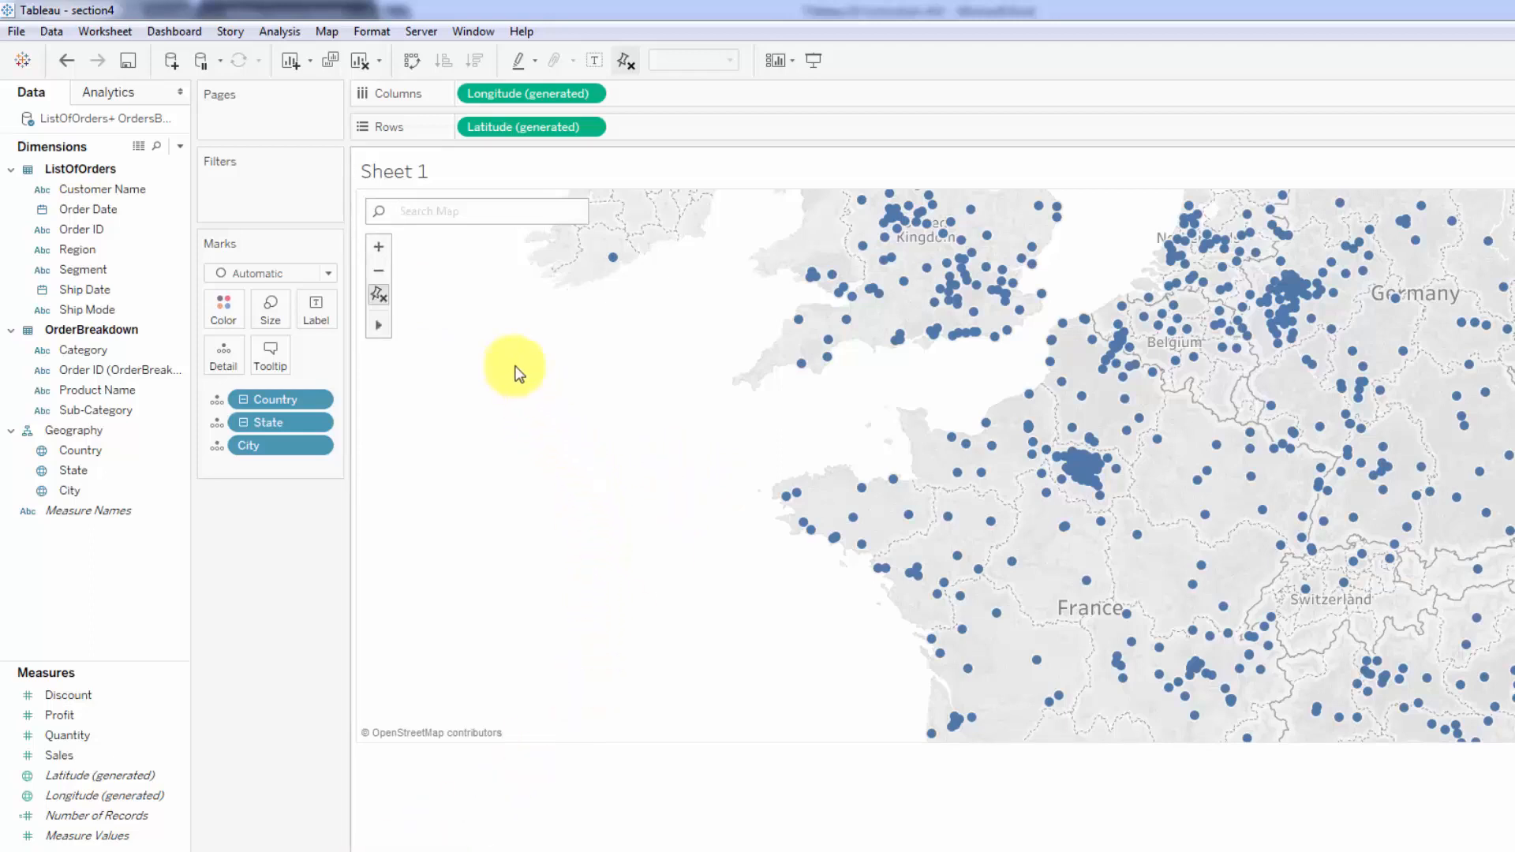
pyautogui.click(379, 271)
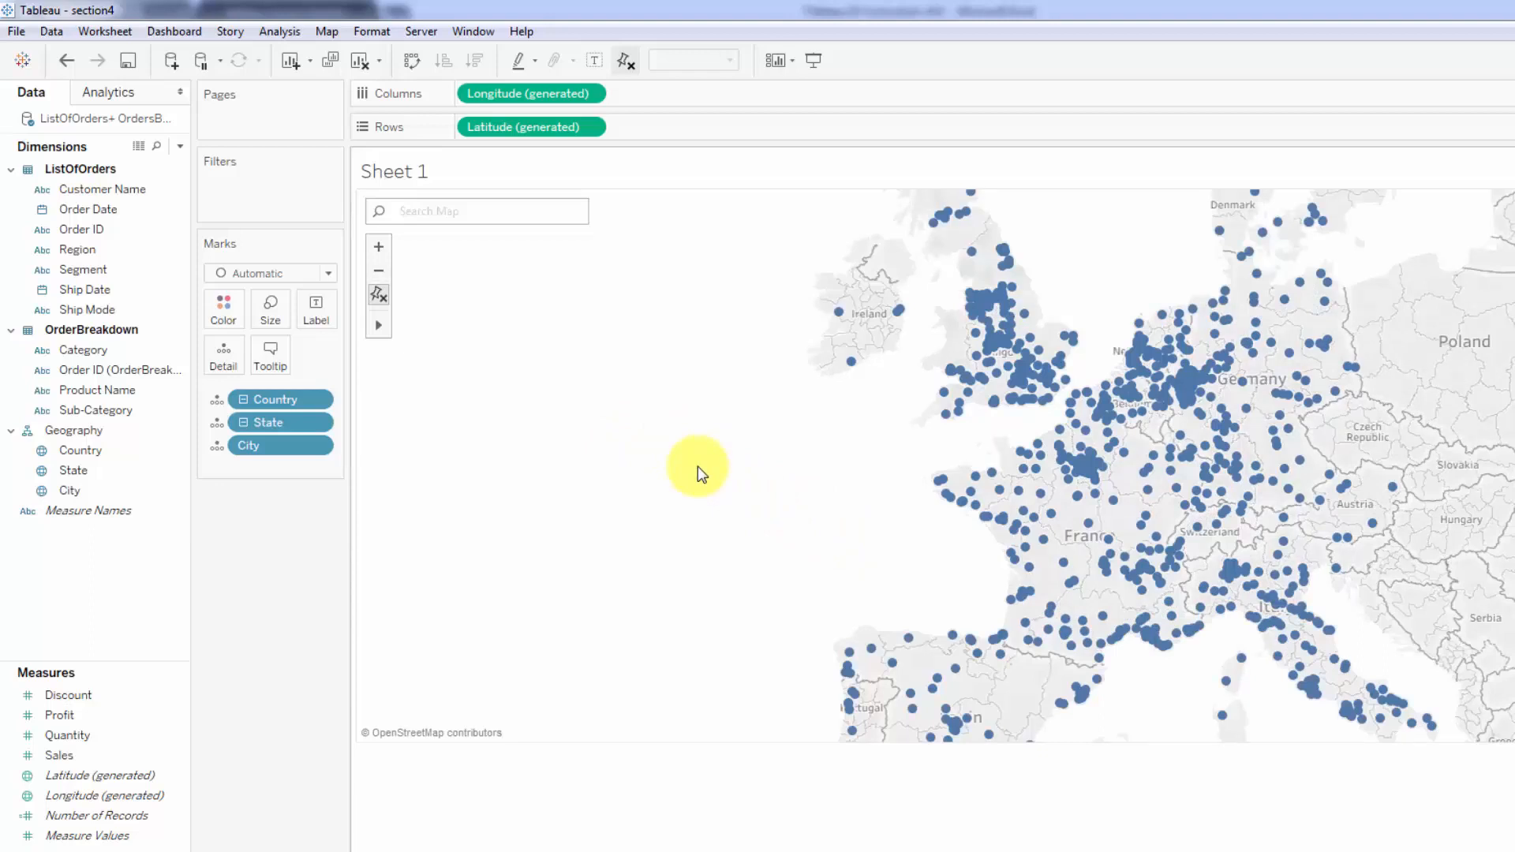
pyautogui.scroll(1, 375, 482)
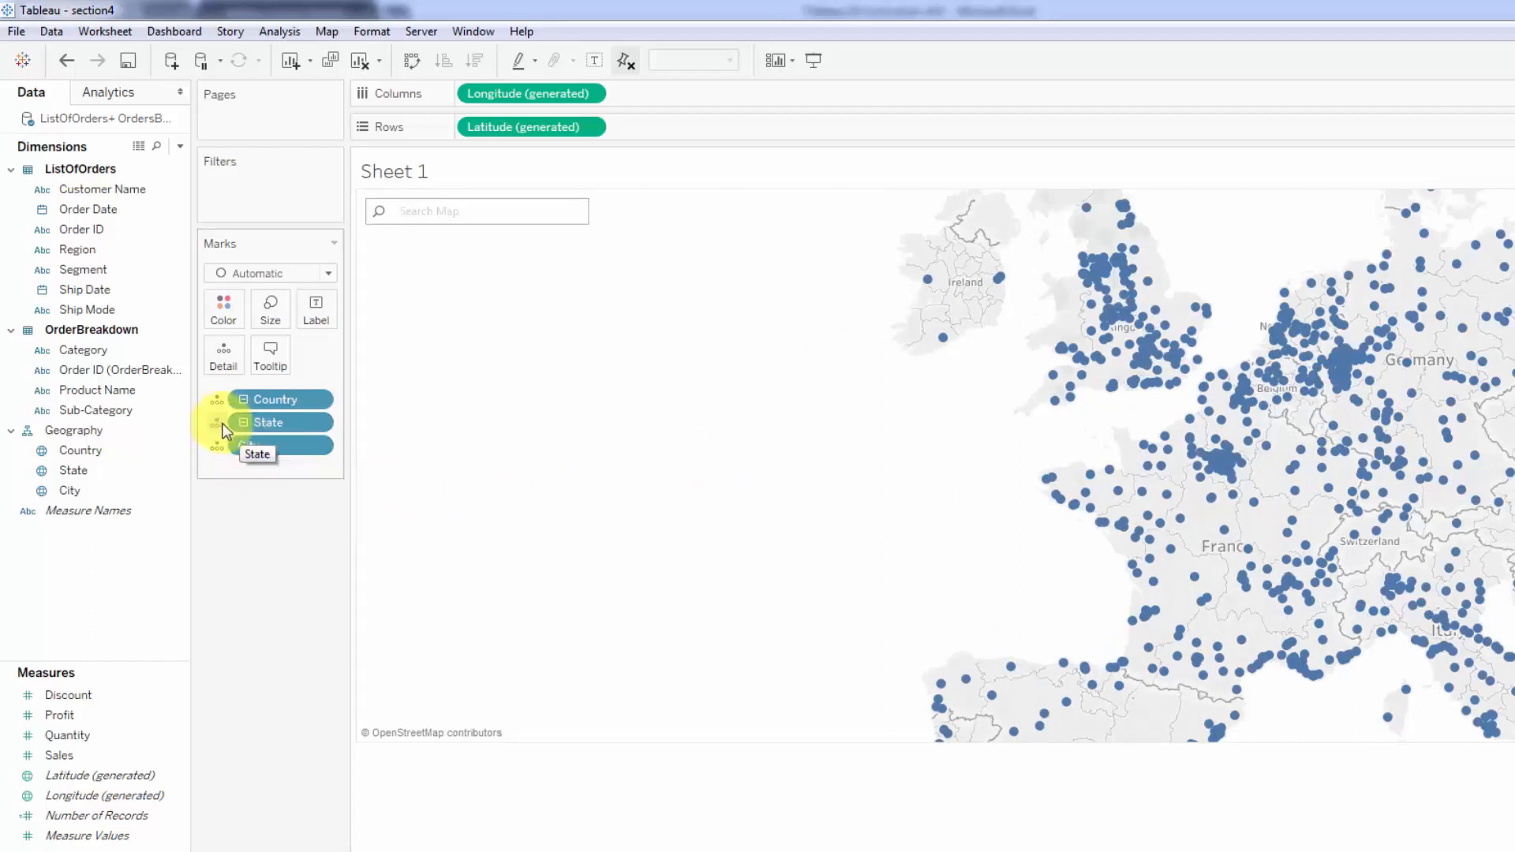
pyautogui.click(244, 422)
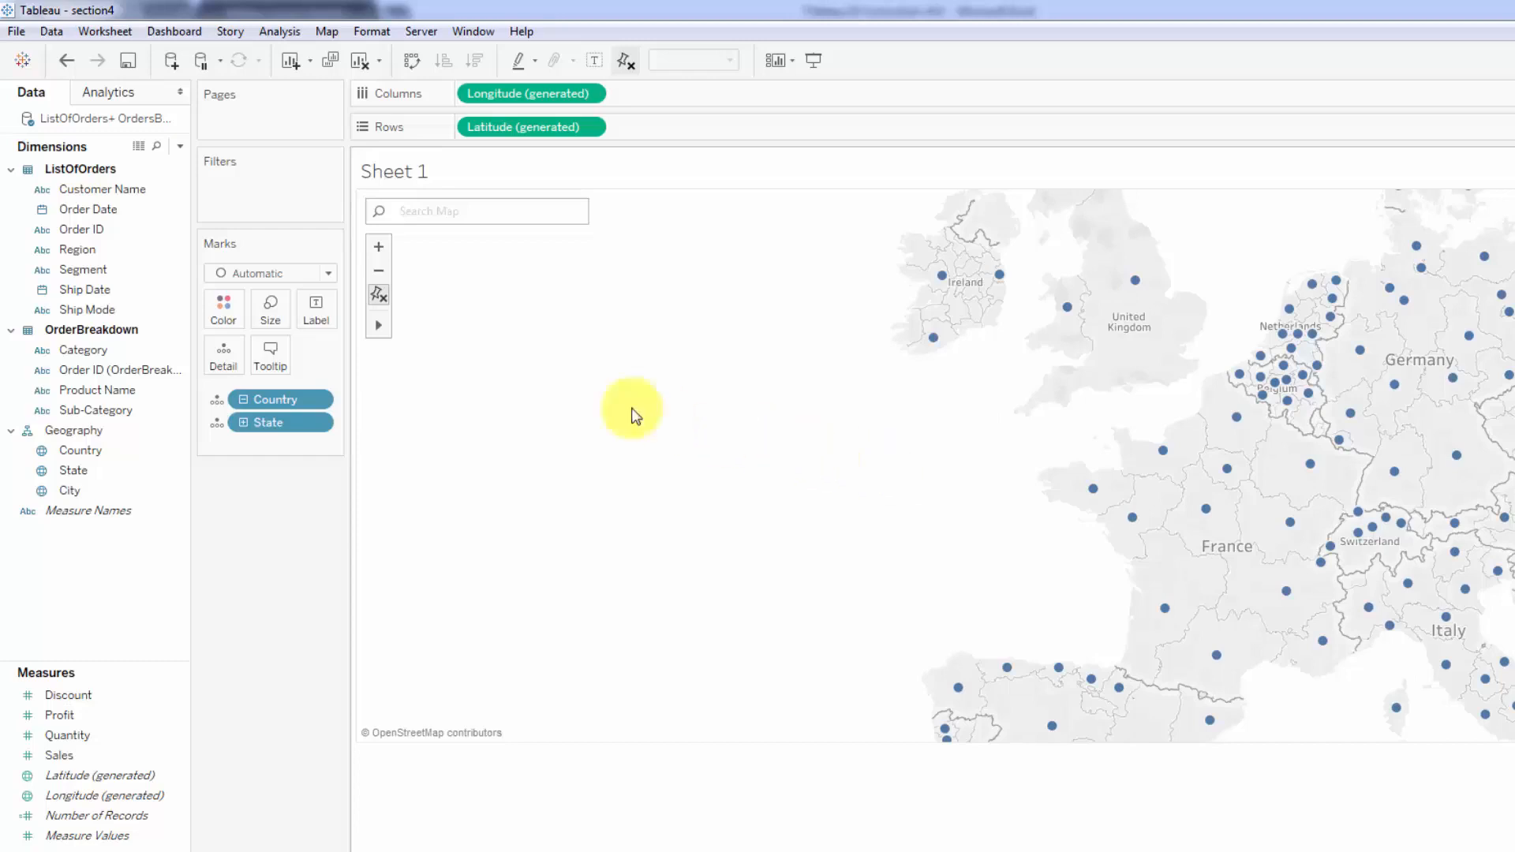
# - Filter the map by the year of Order Date, keeping only 2012
pyautogui.click(81, 211)
pyautogui.moveTo(81, 213); pyautogui.dragTo(251, 177)
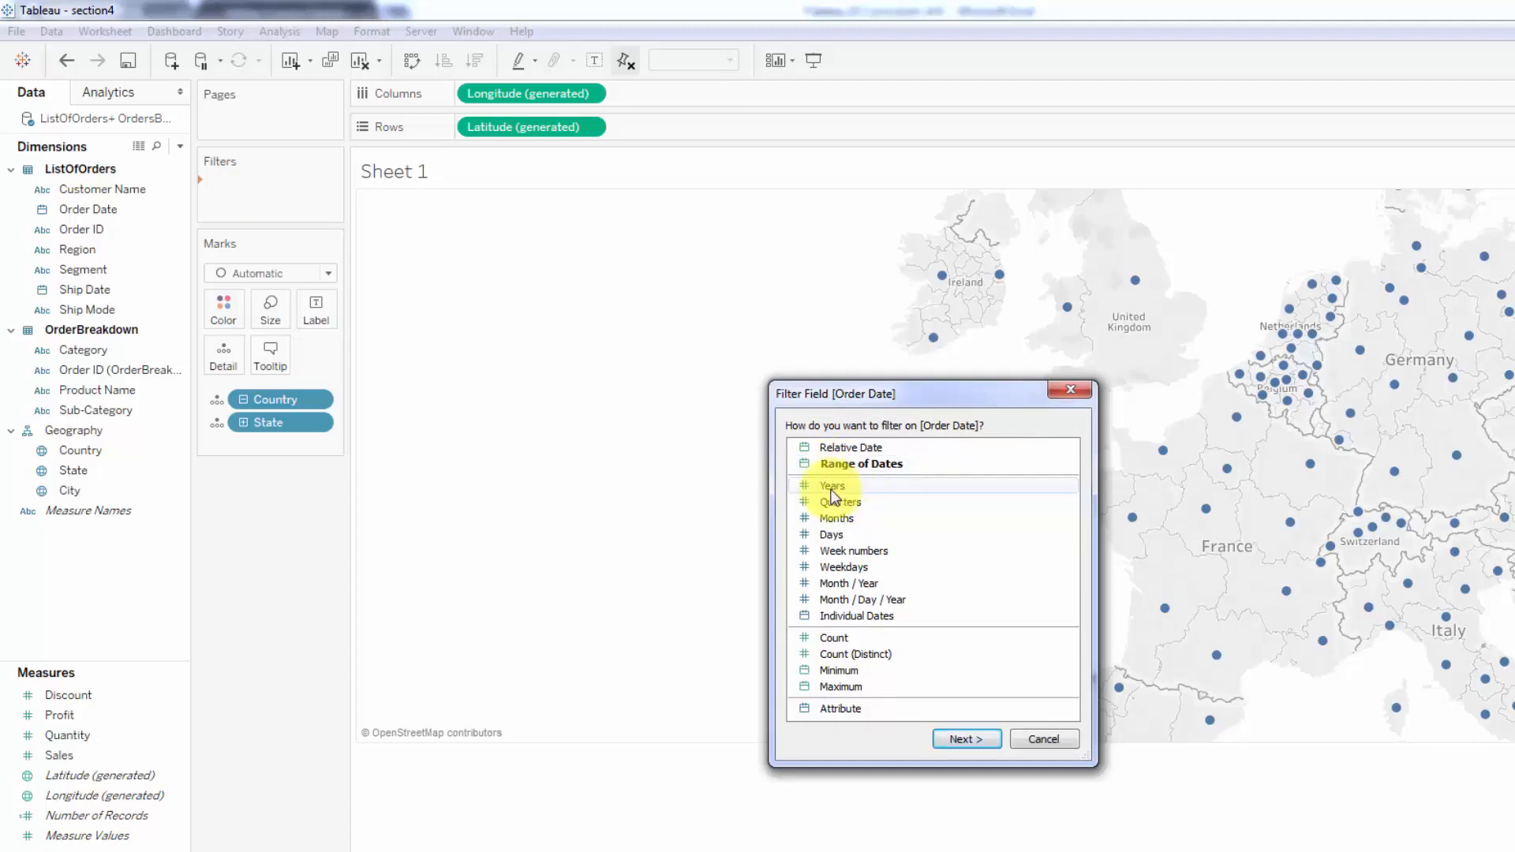
pyautogui.click(832, 487)
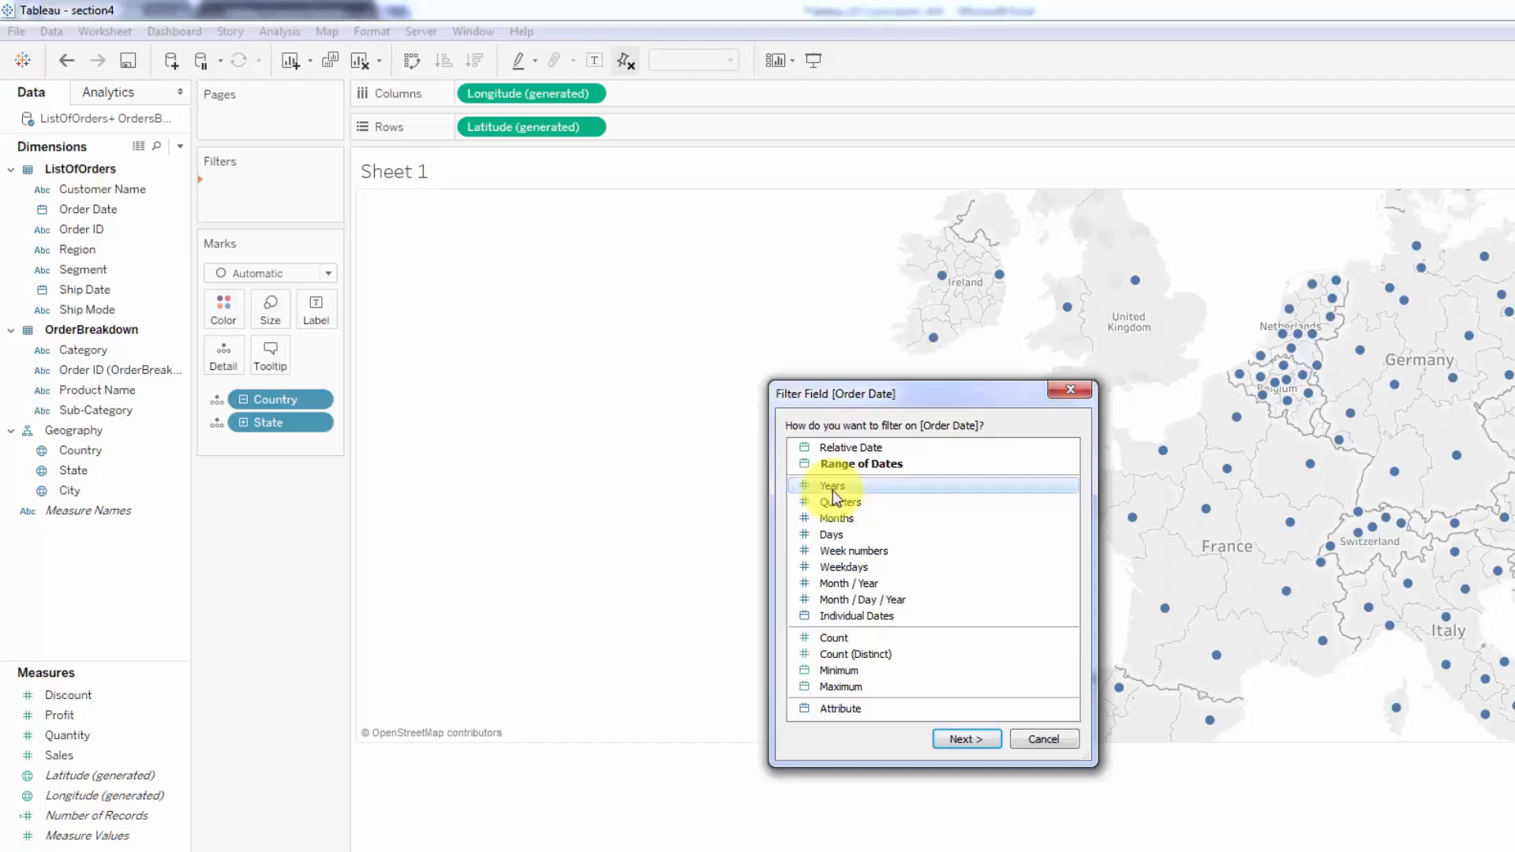
pyautogui.click(963, 737)
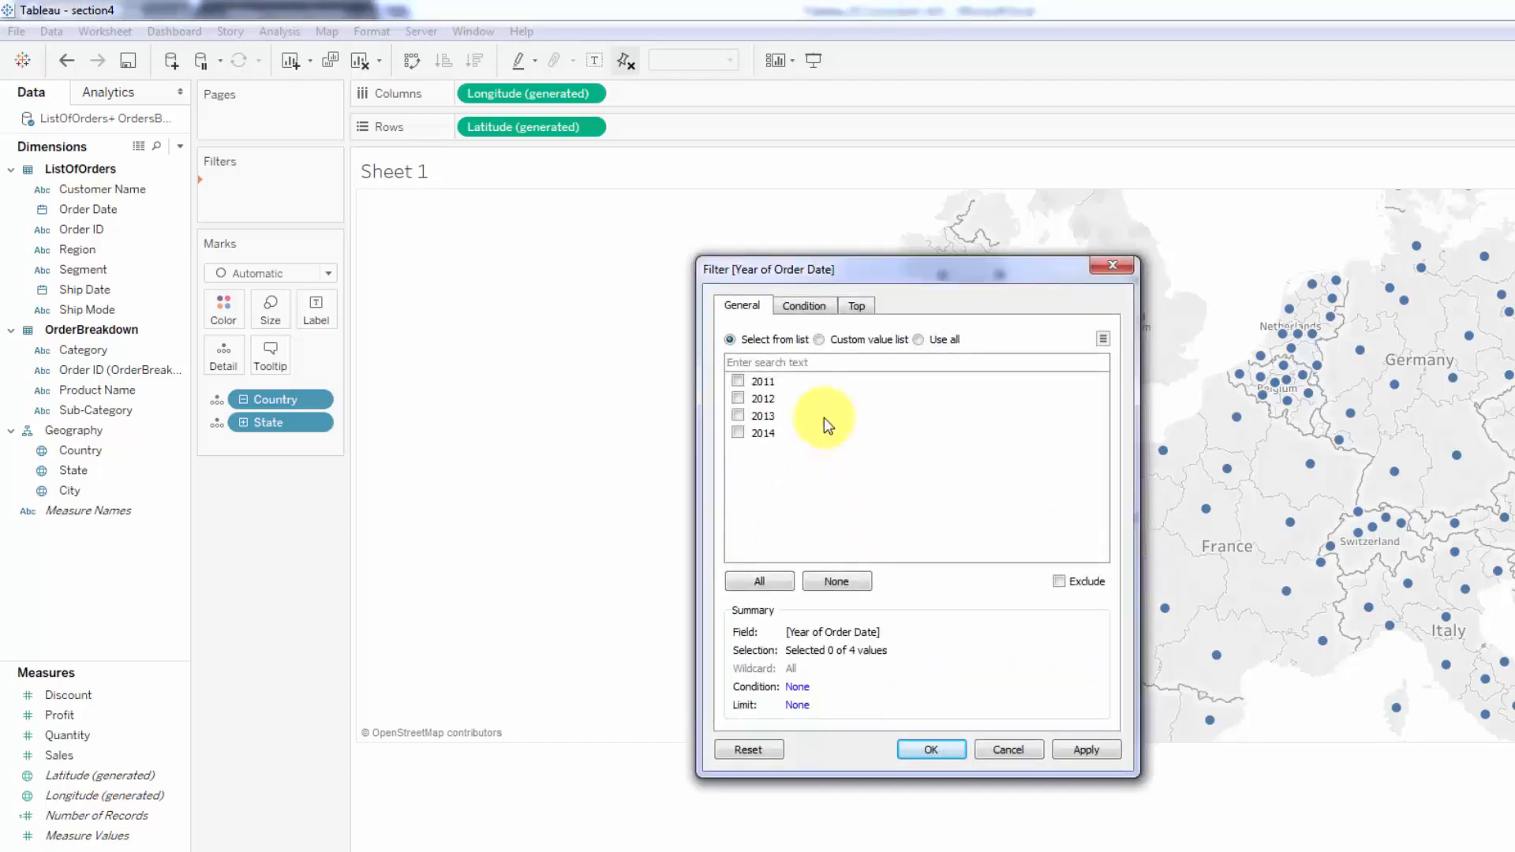
pyautogui.moveTo(850, 288); pyautogui.dragTo(731, 242)
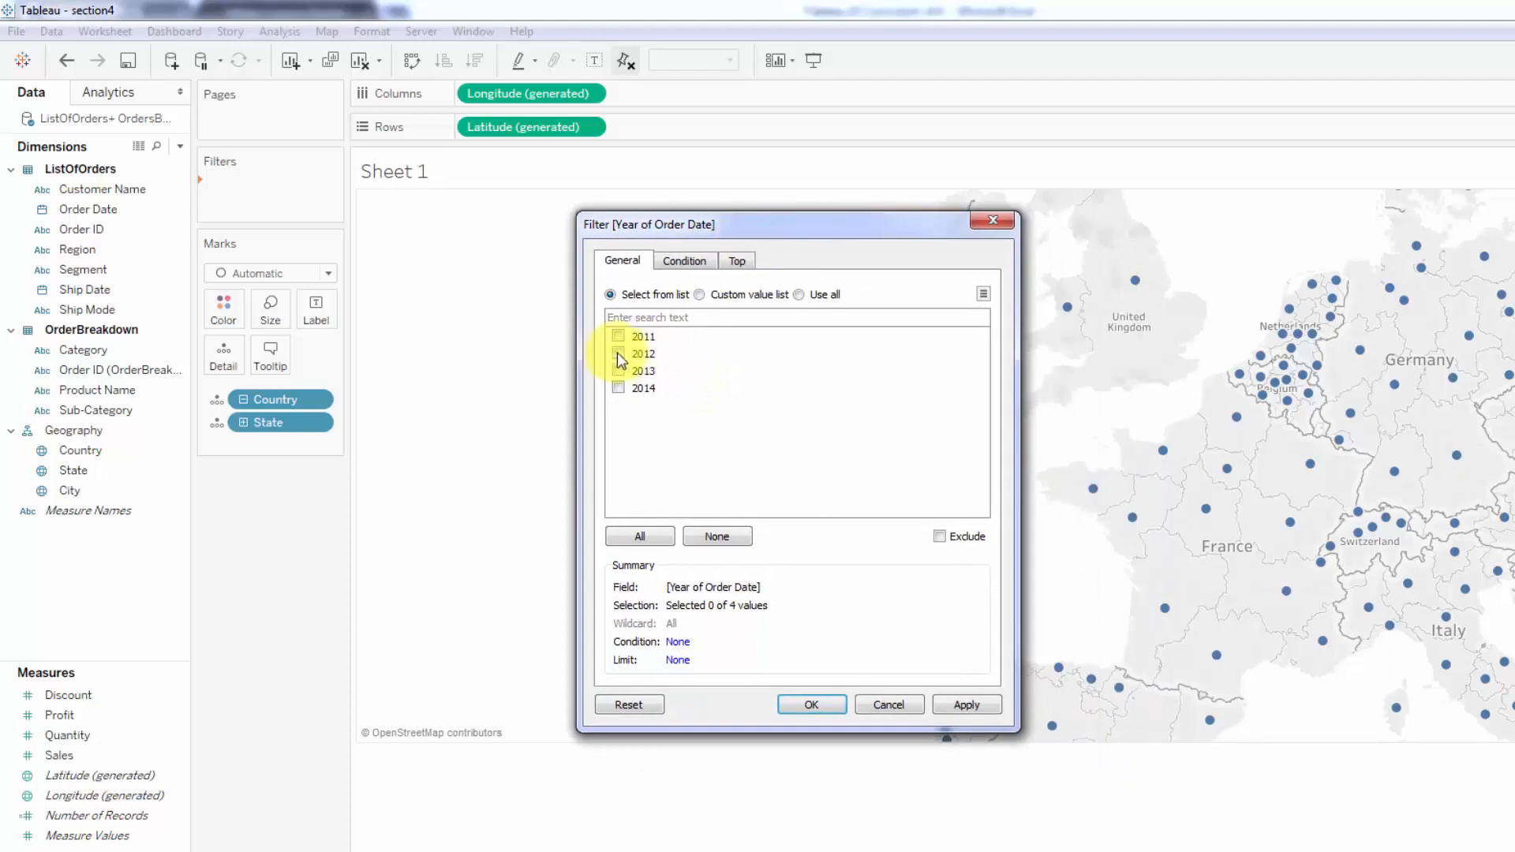
pyautogui.click(618, 353)
pyautogui.click(811, 704)
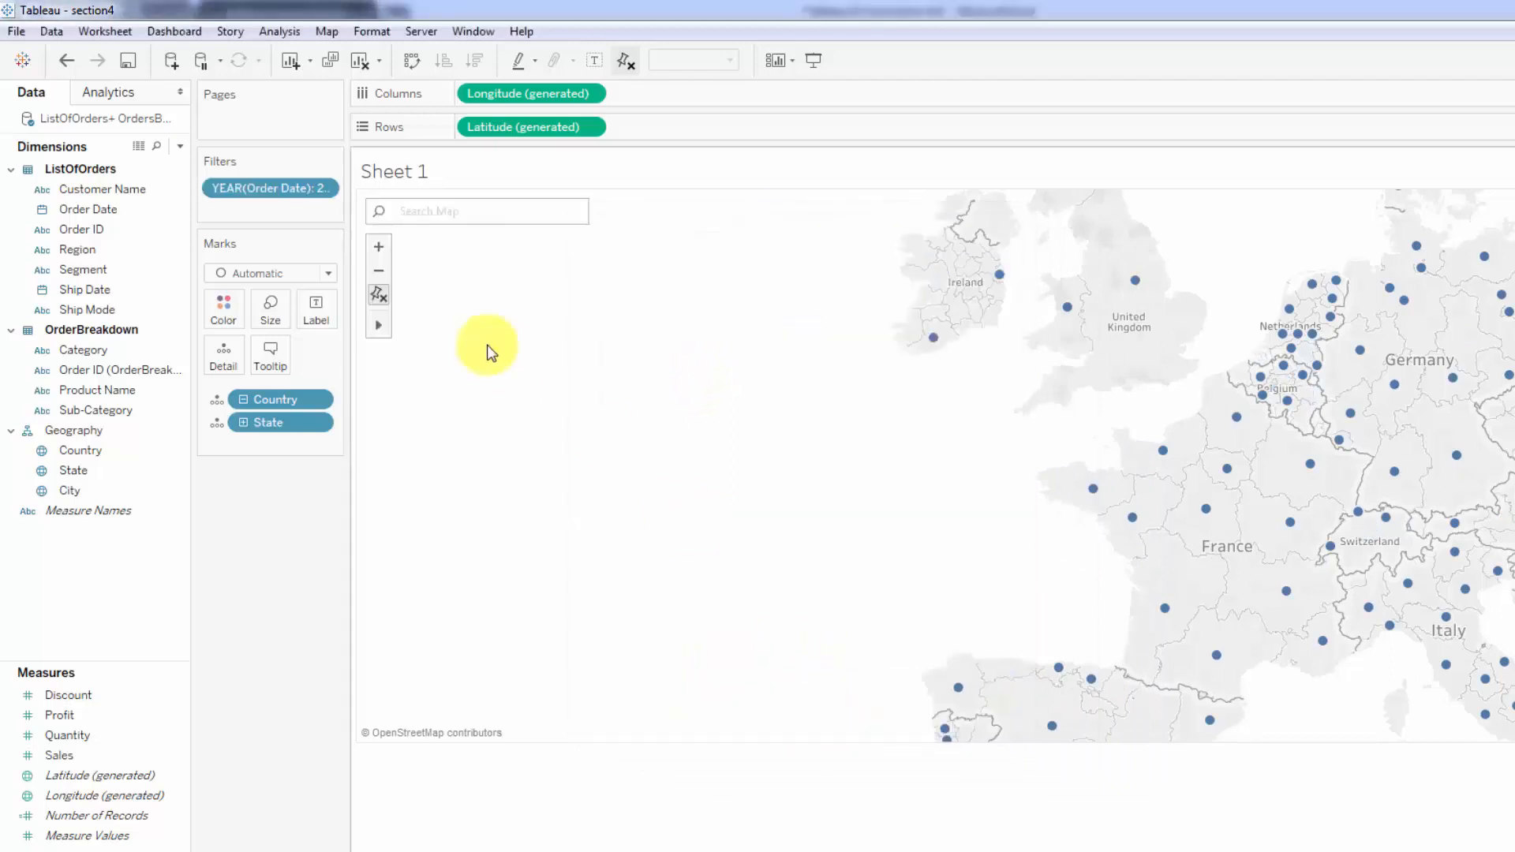
# - Show the Order Date year filter beside the map and remove the (All) option from its list
pyautogui.rightClick(293, 197)
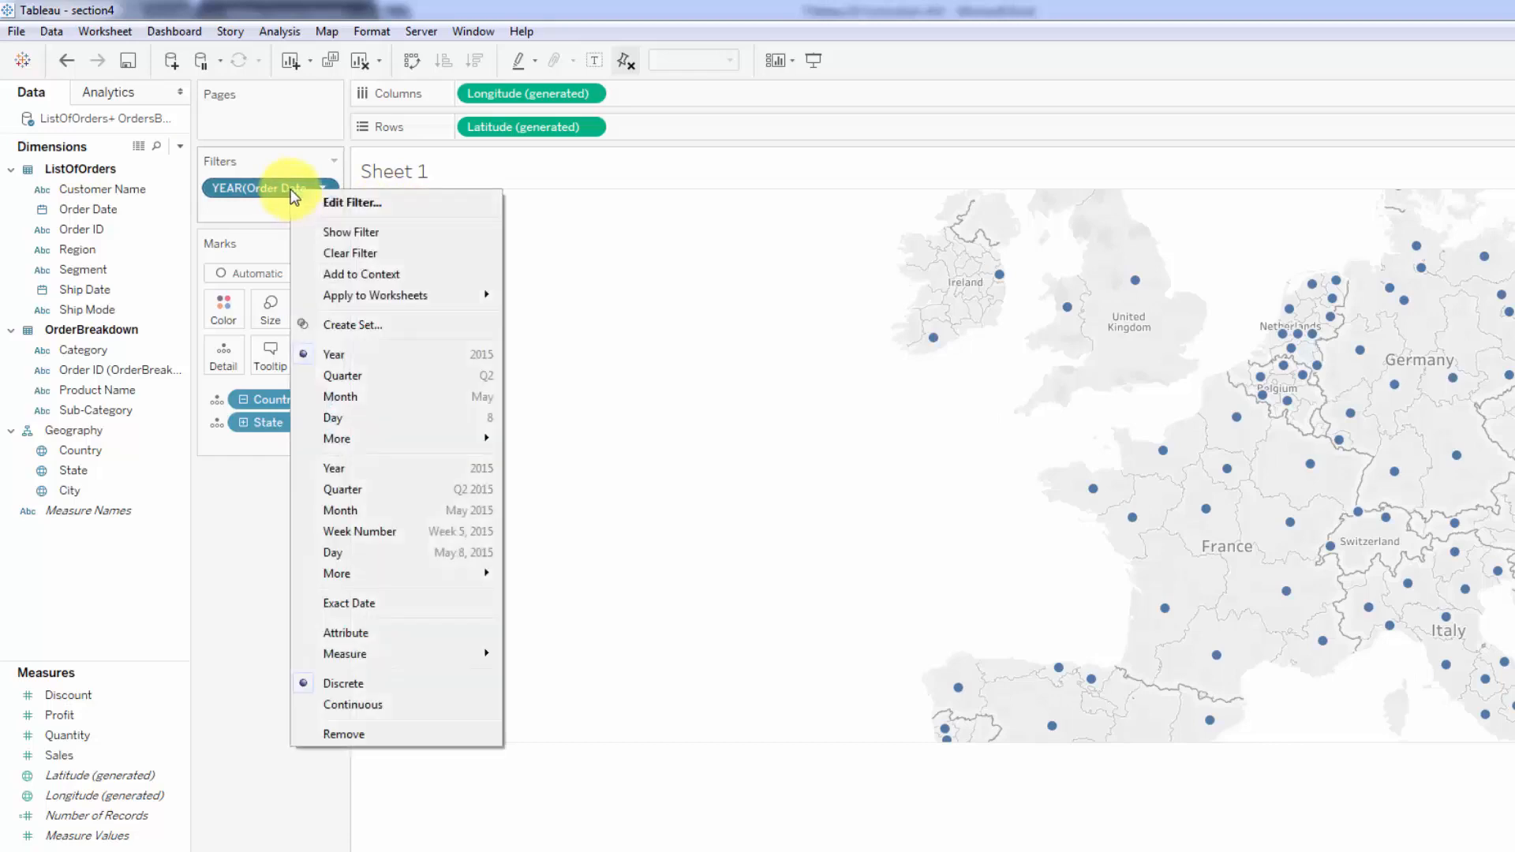
pyautogui.press('Escape')
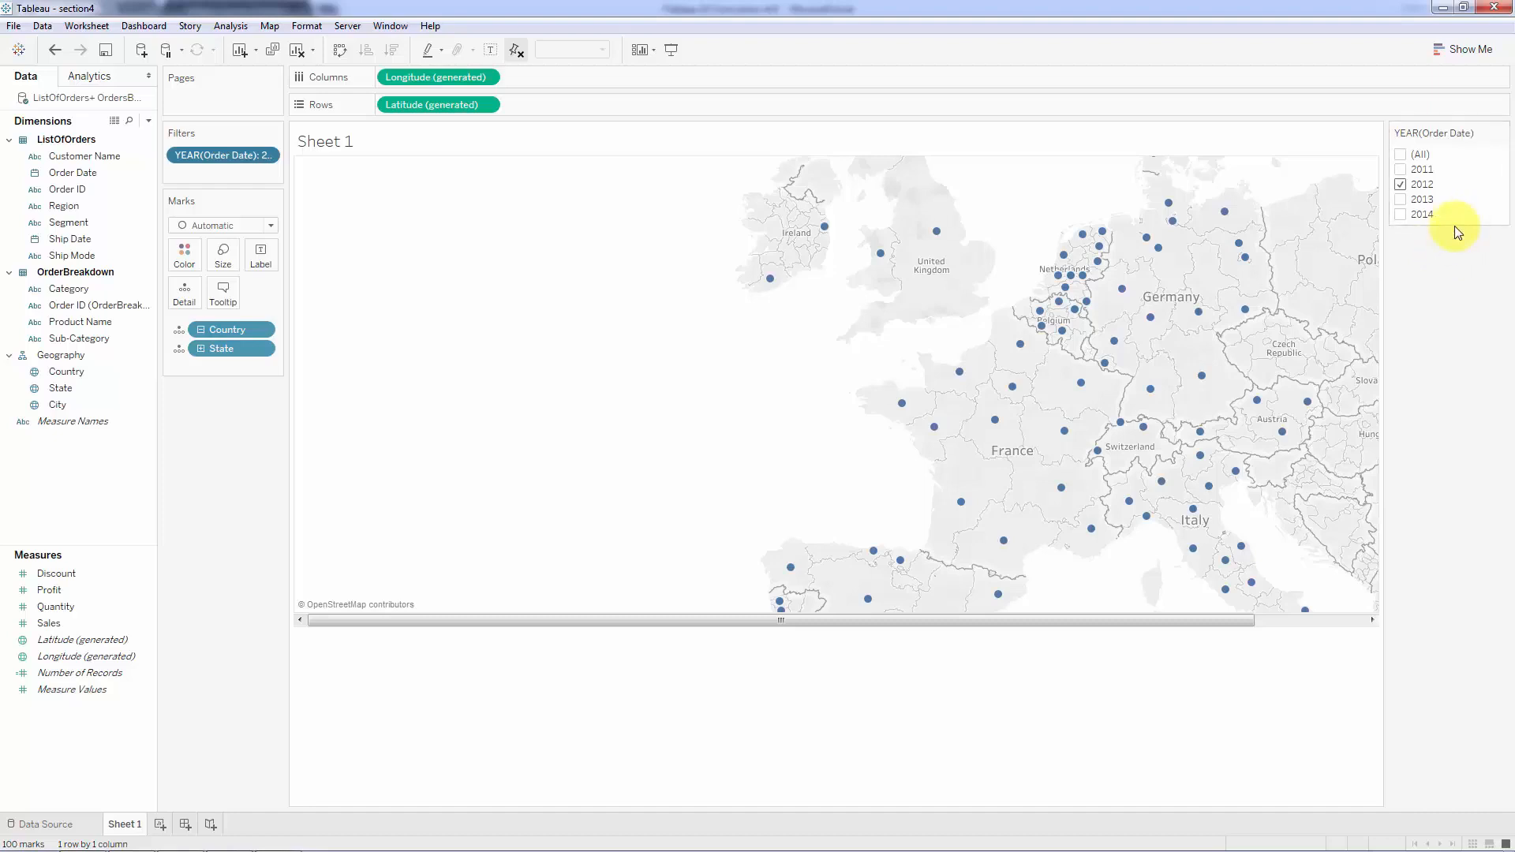
pyautogui.click(1502, 132)
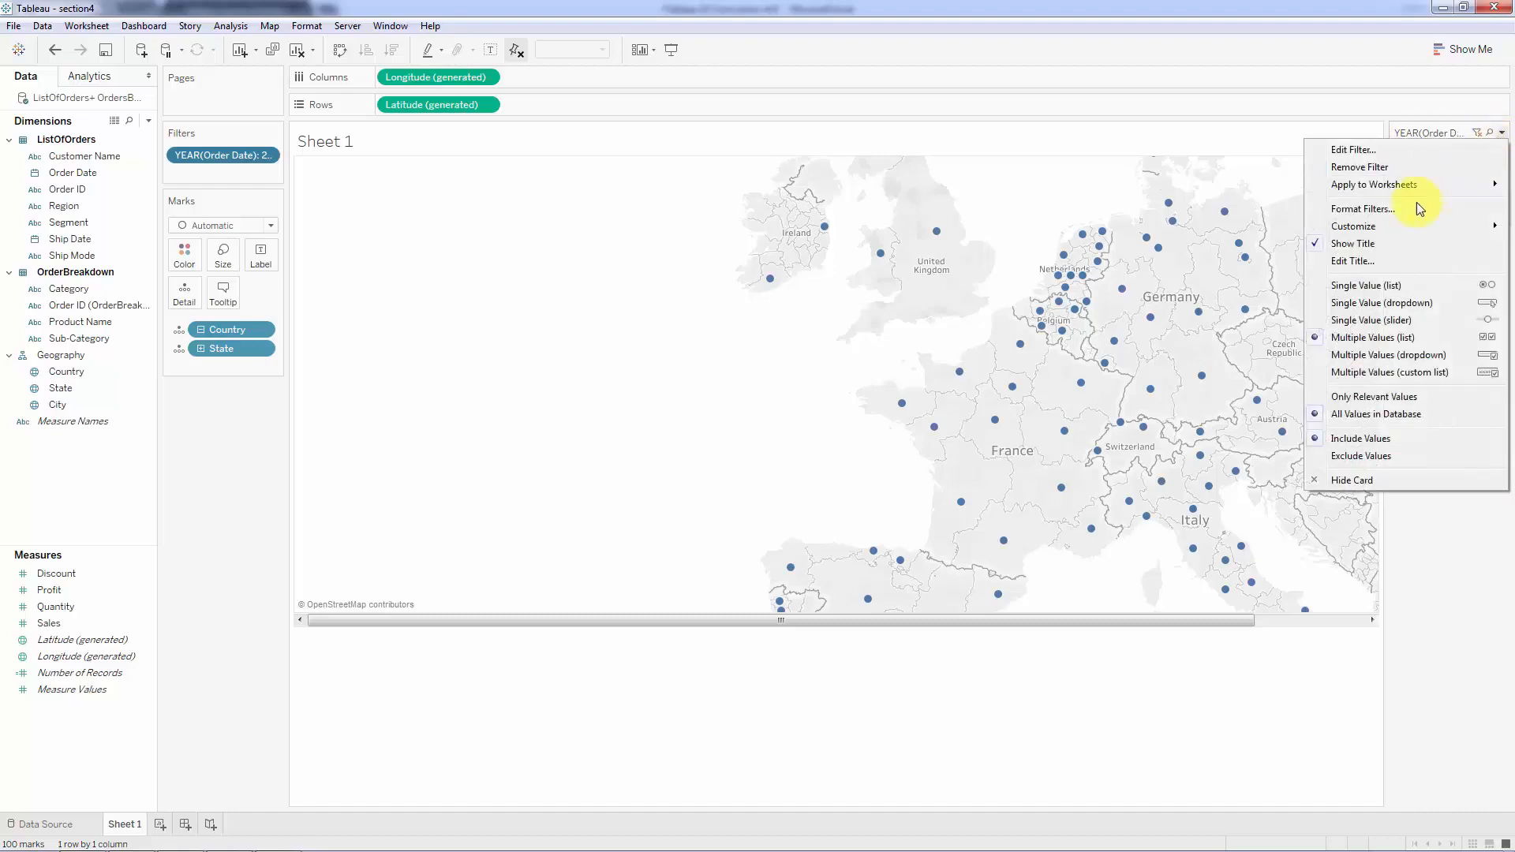
pyautogui.moveTo(1405, 227)
pyautogui.click(1248, 229)
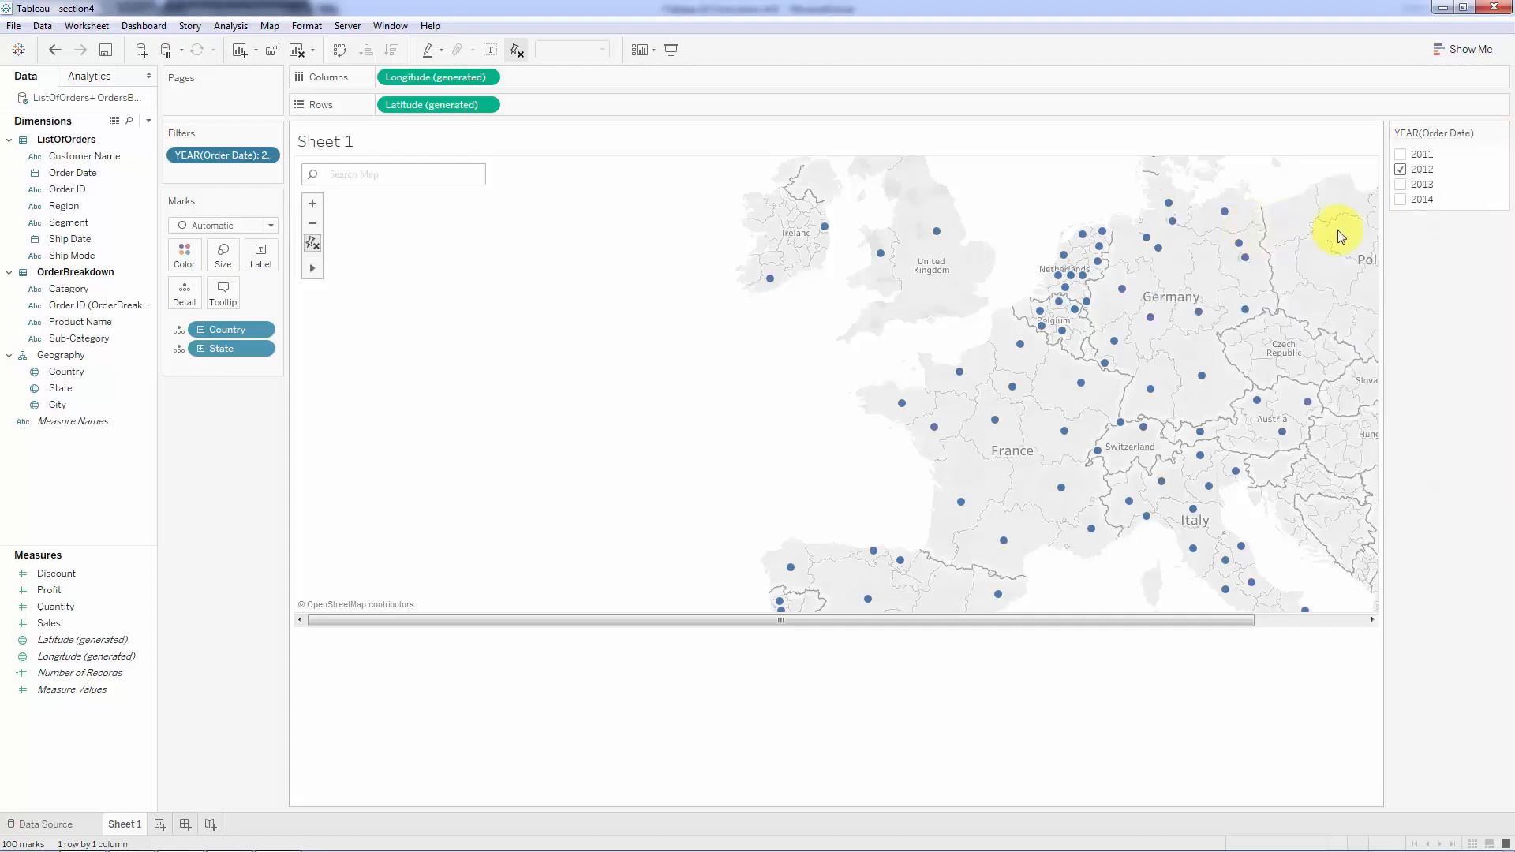
# - Change the order year filter to a single-value slider and try stepping to another year
pyautogui.click(1502, 133)
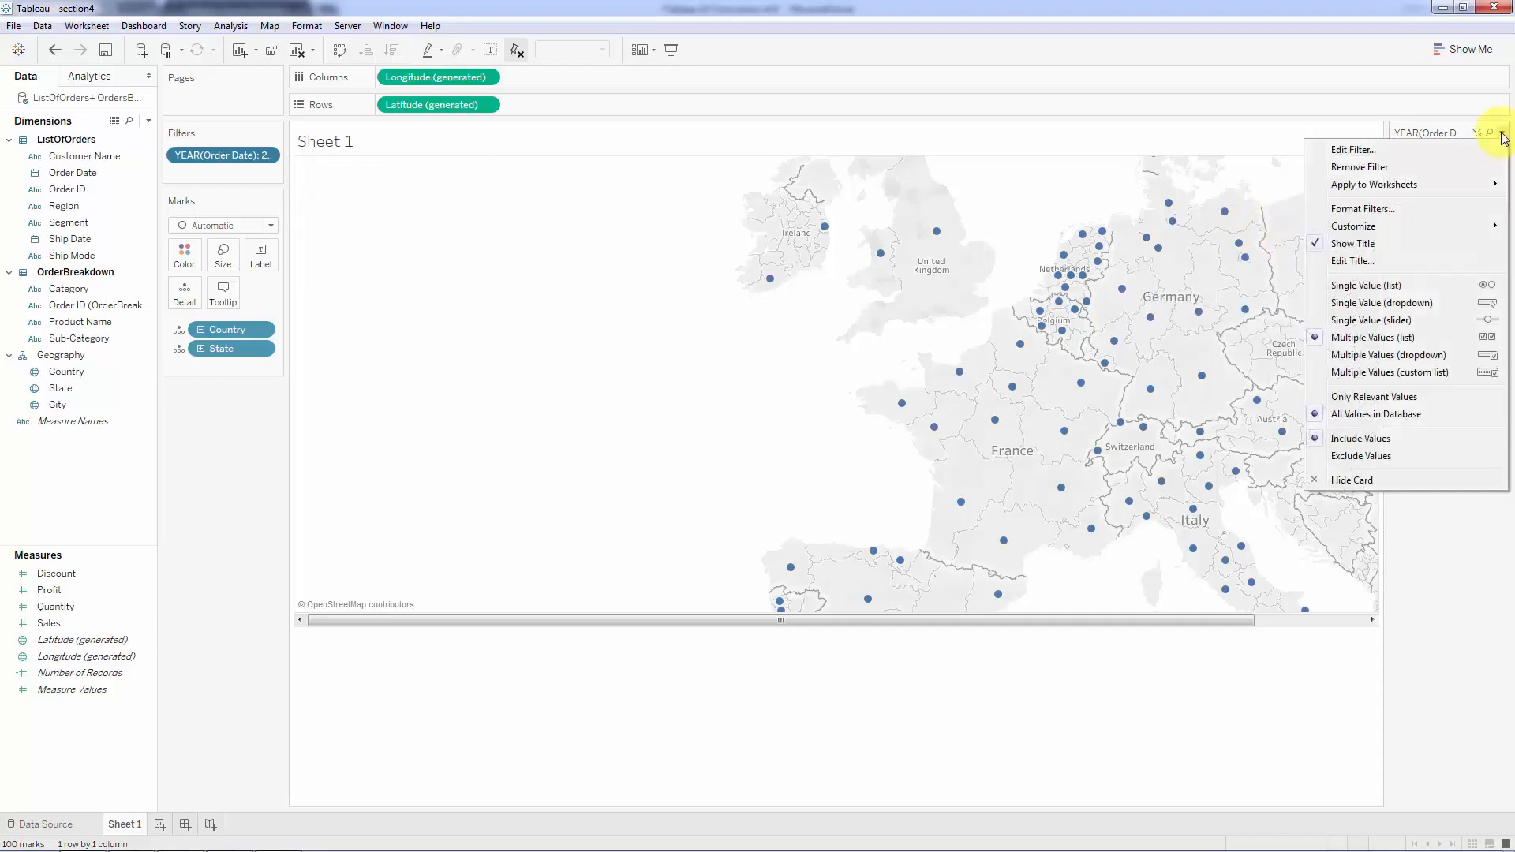
pyautogui.click(1377, 320)
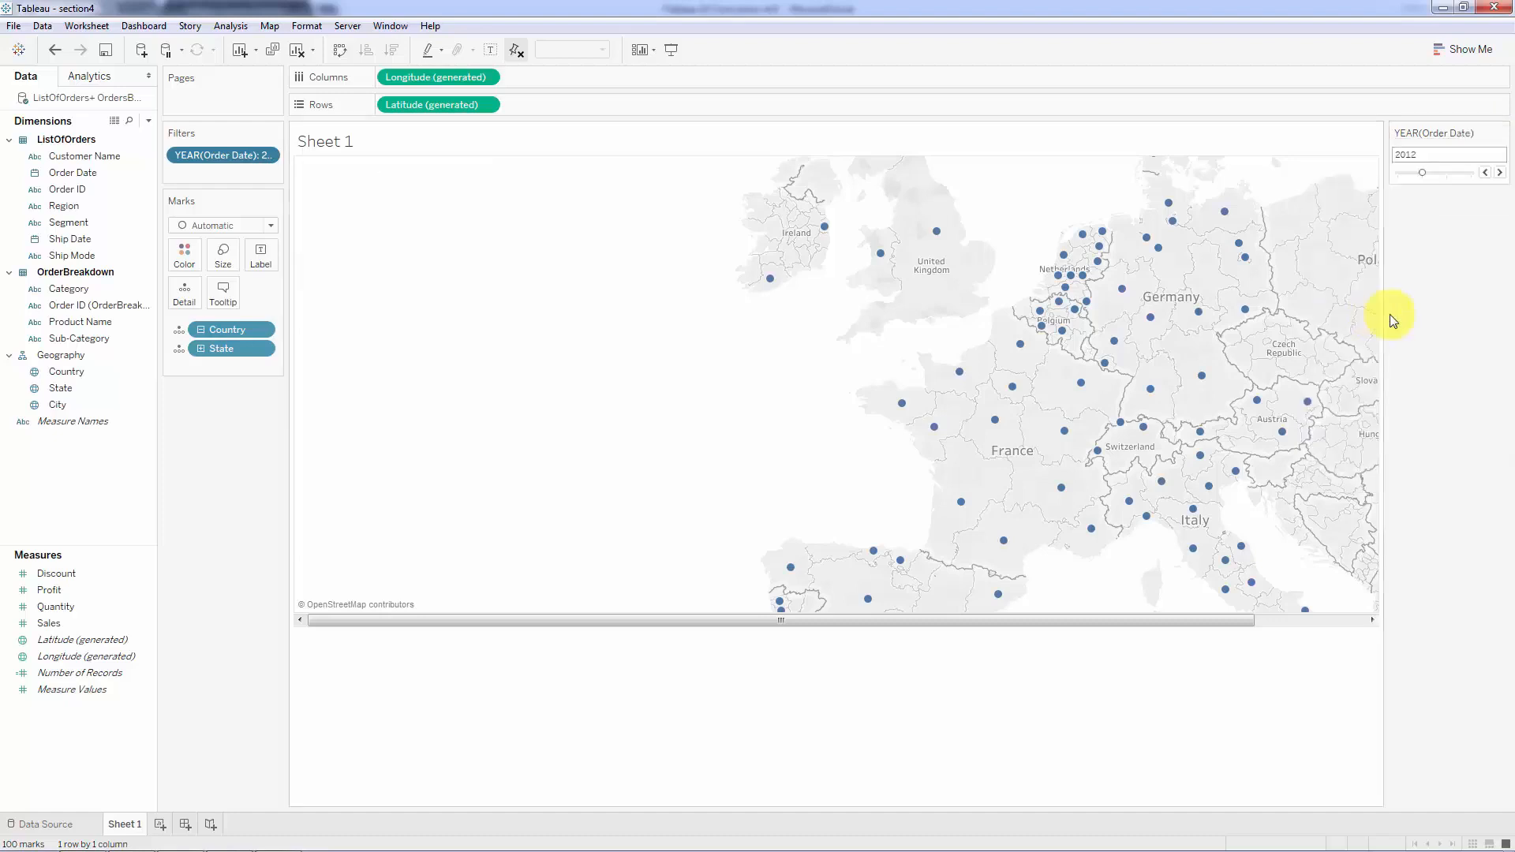
pyautogui.click(1484, 172)
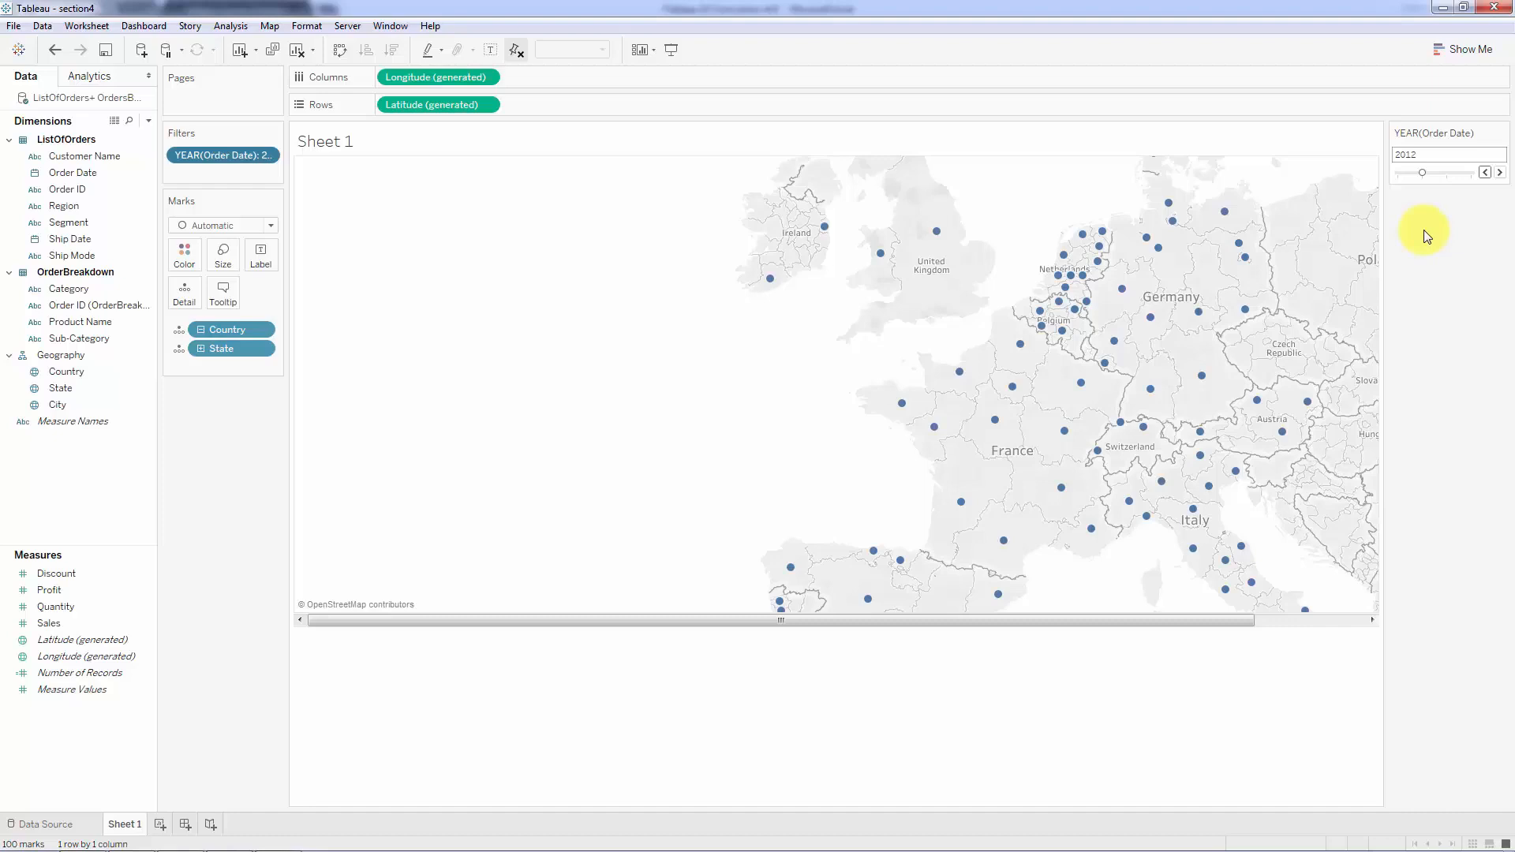
# - Size the map marks by Sales and place the Sales size legend beneath the Marks card
pyautogui.click(59, 629)
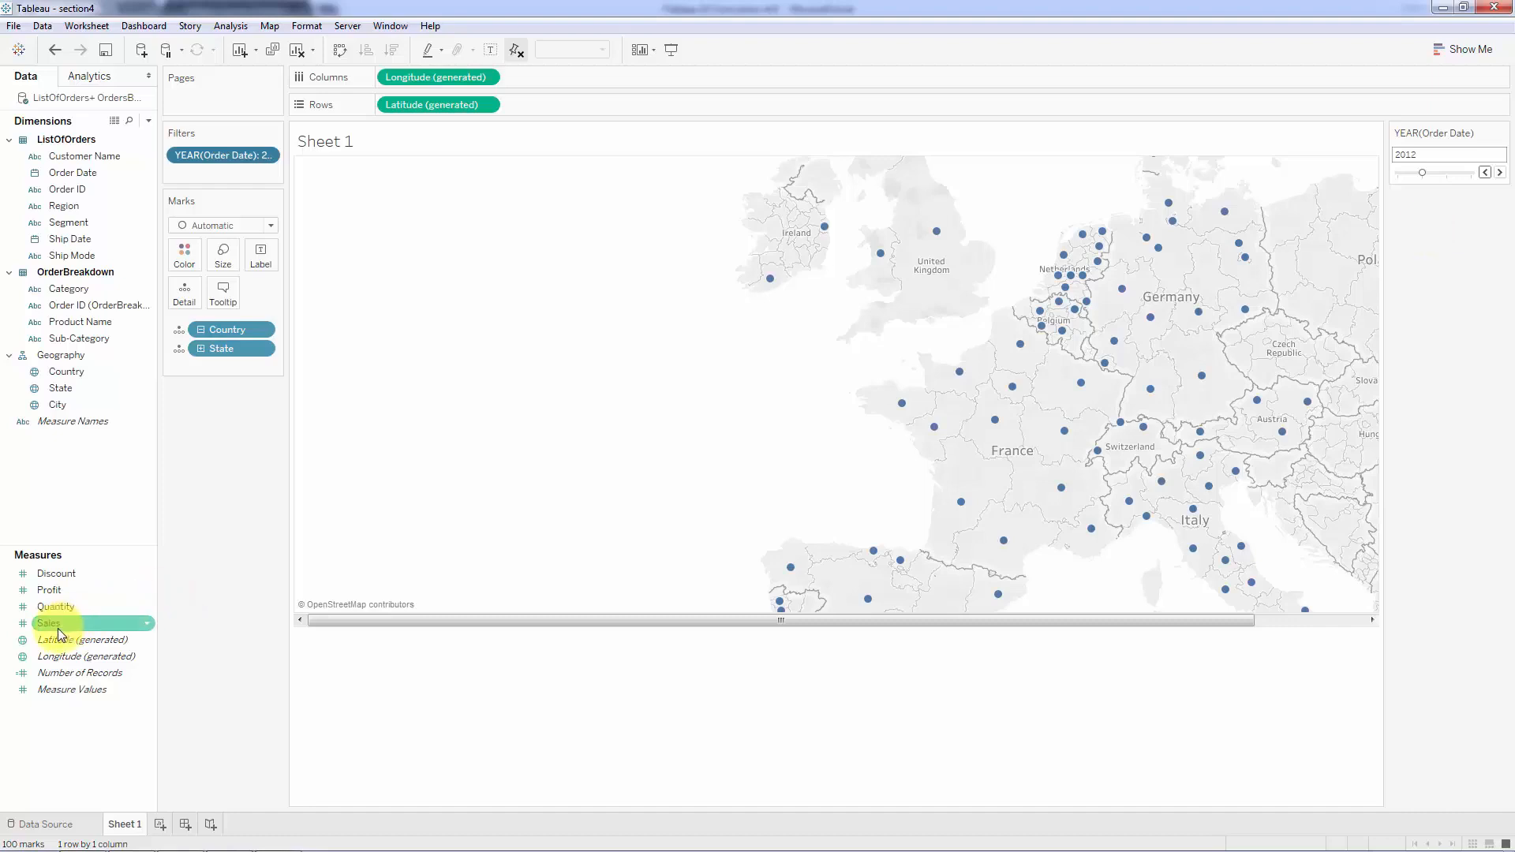
pyautogui.moveTo(60, 633); pyautogui.dragTo(222, 262)
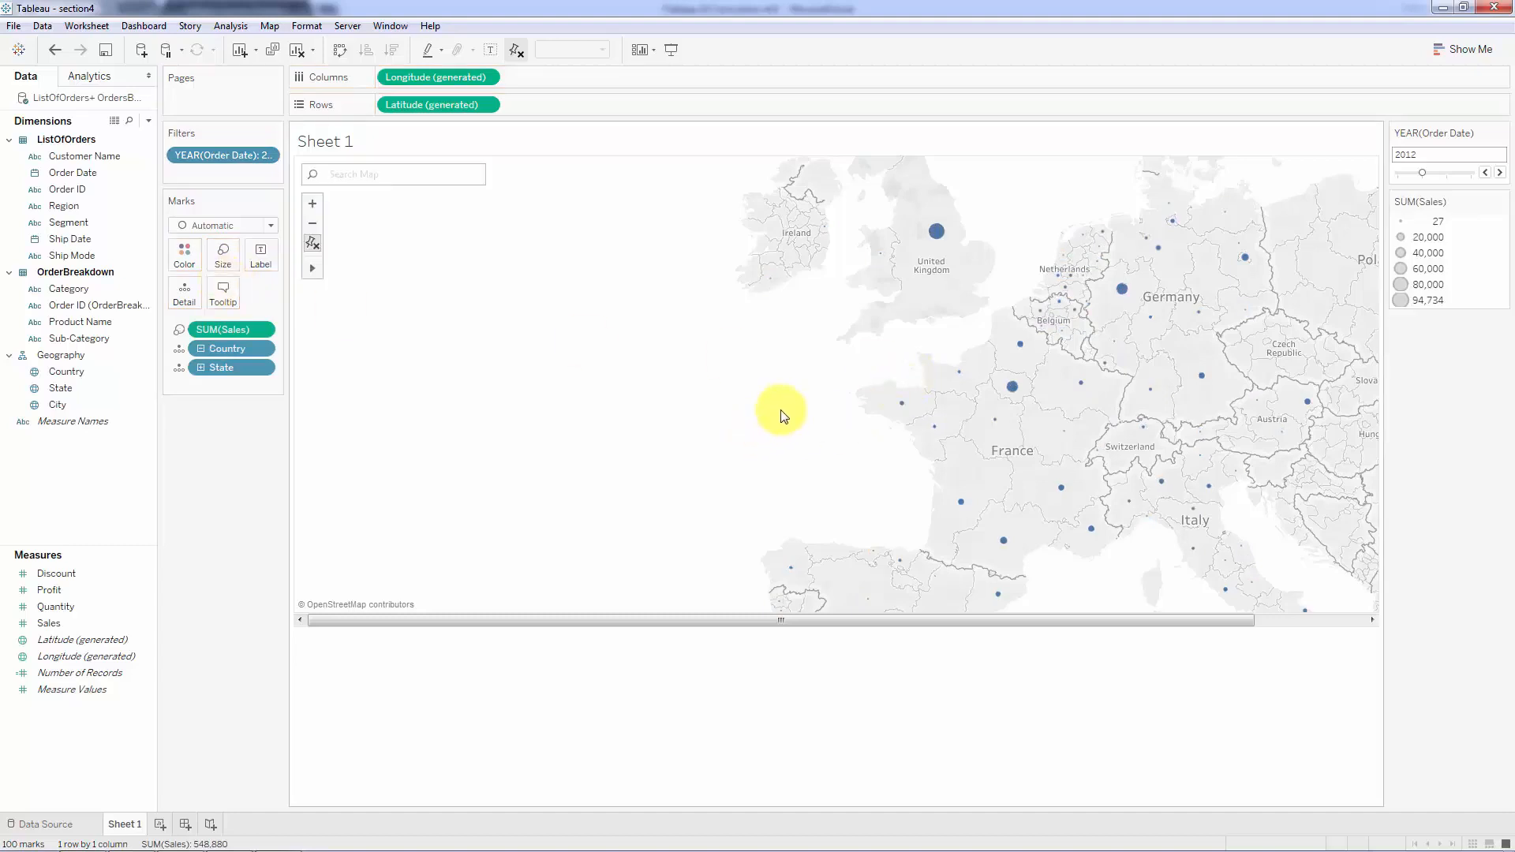
pyautogui.moveTo(1464, 203); pyautogui.dragTo(240, 485)
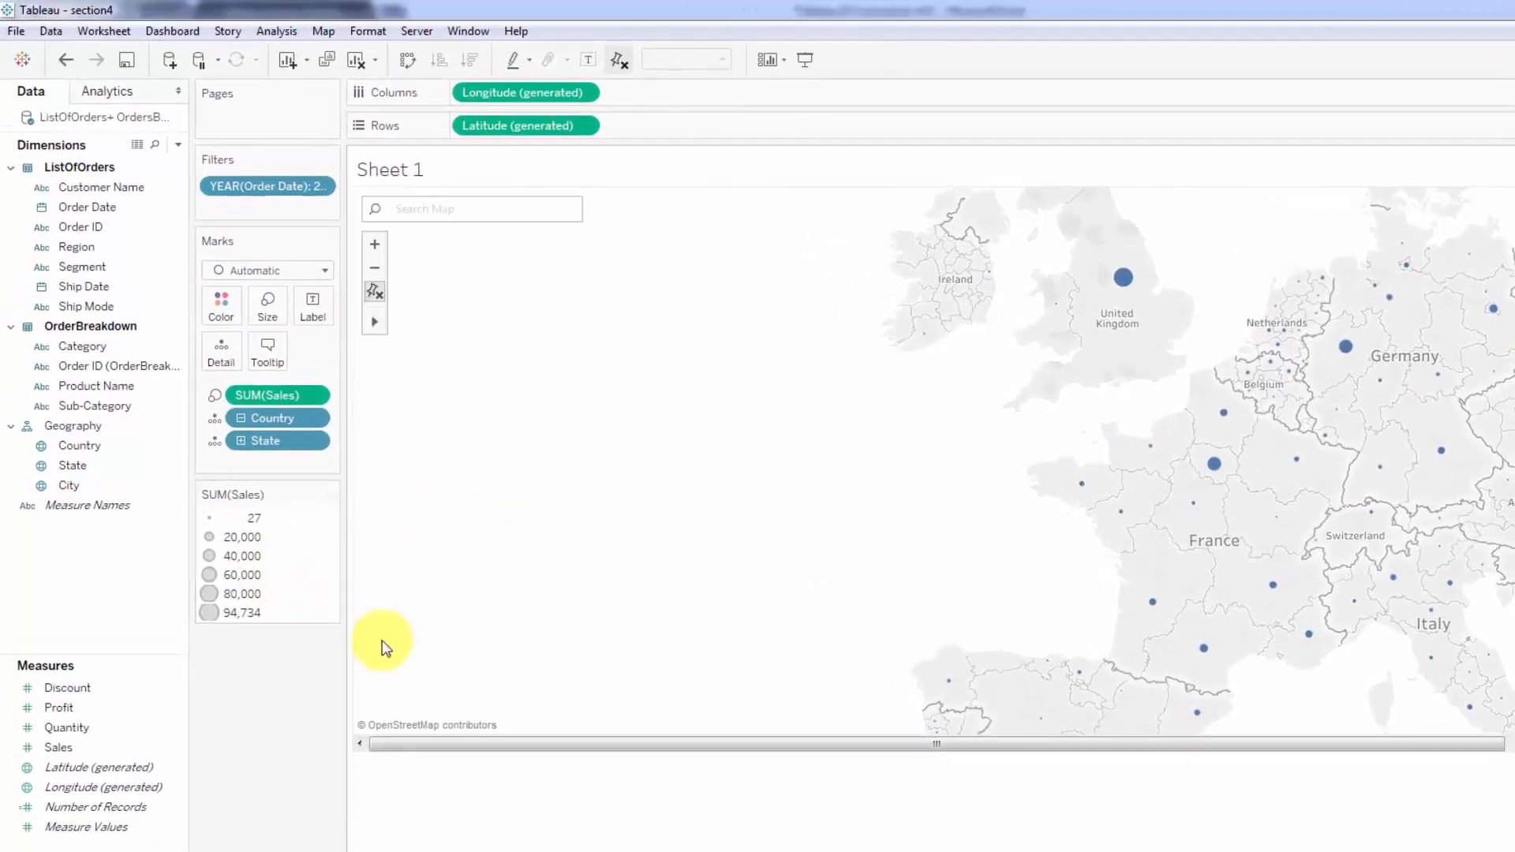
# - Enlarge the map marks moderately and give them a black border
pyautogui.click(265, 306)
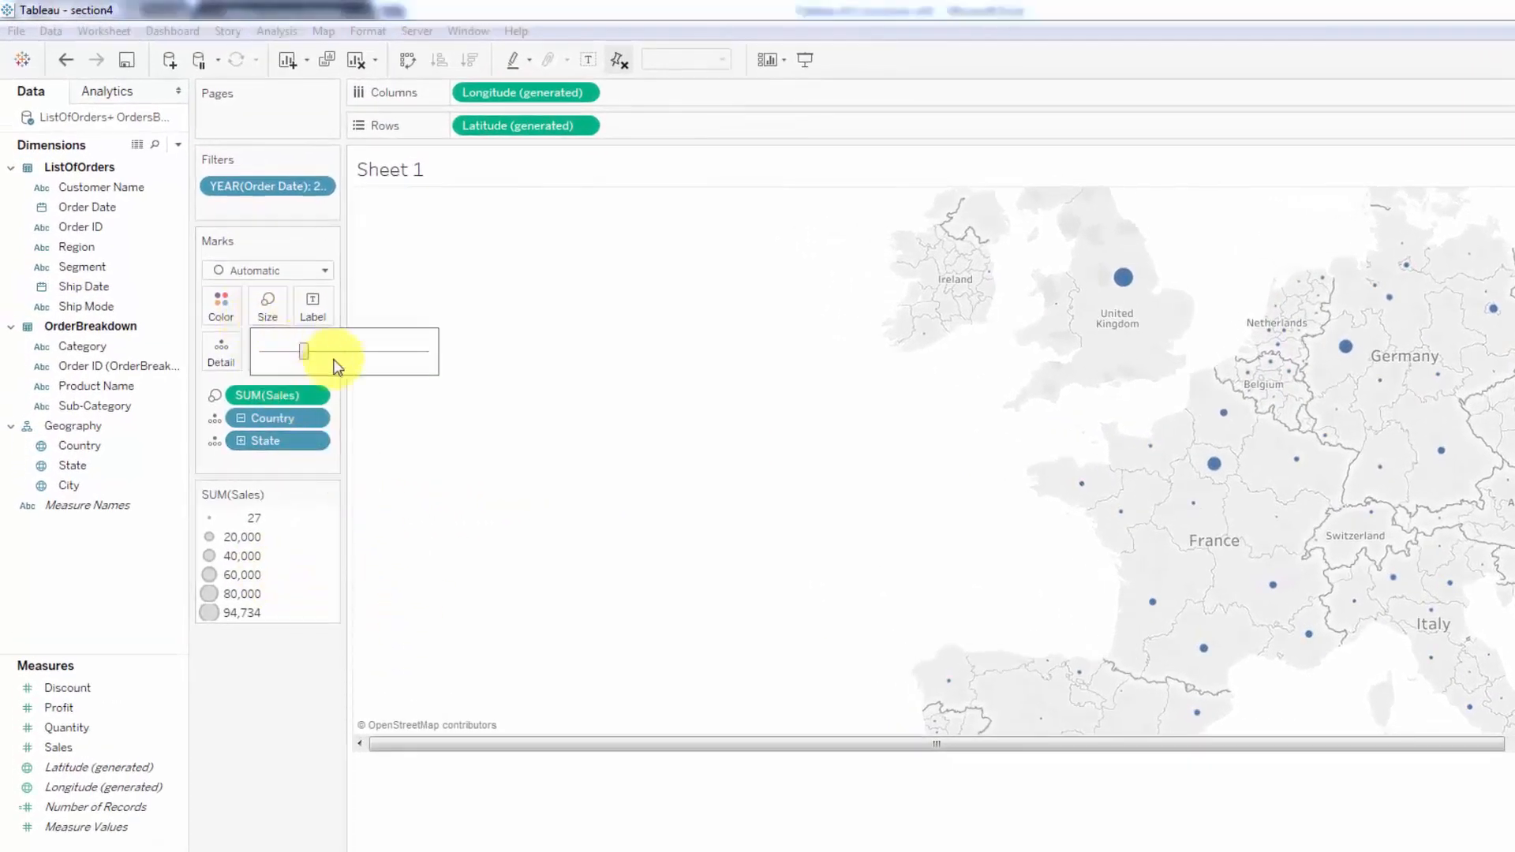
pyautogui.moveTo(344, 353); pyautogui.dragTo(345, 357)
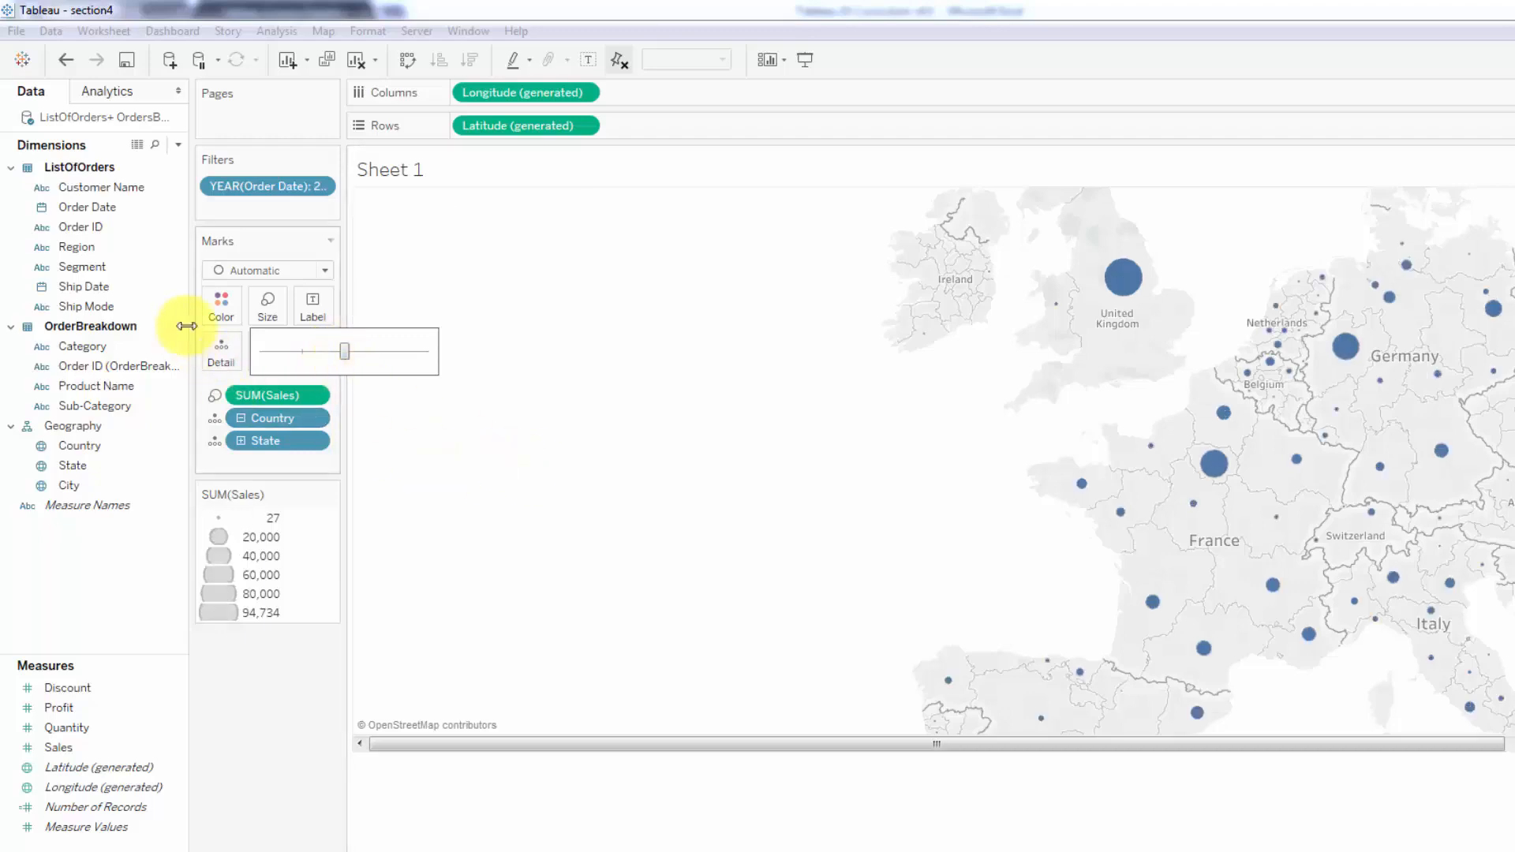
pyautogui.click(211, 303)
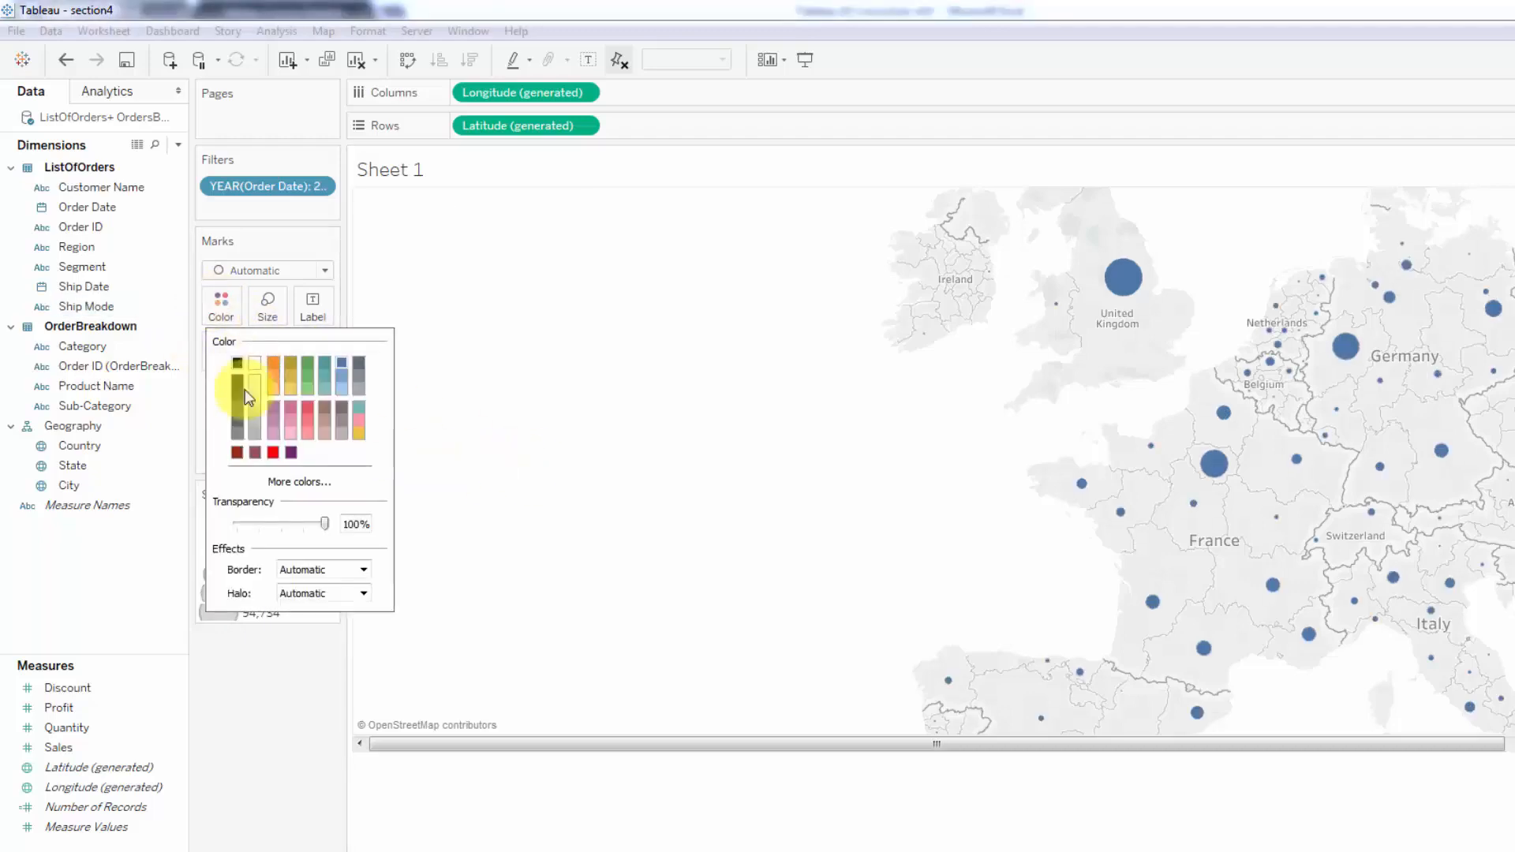
pyautogui.click(362, 571)
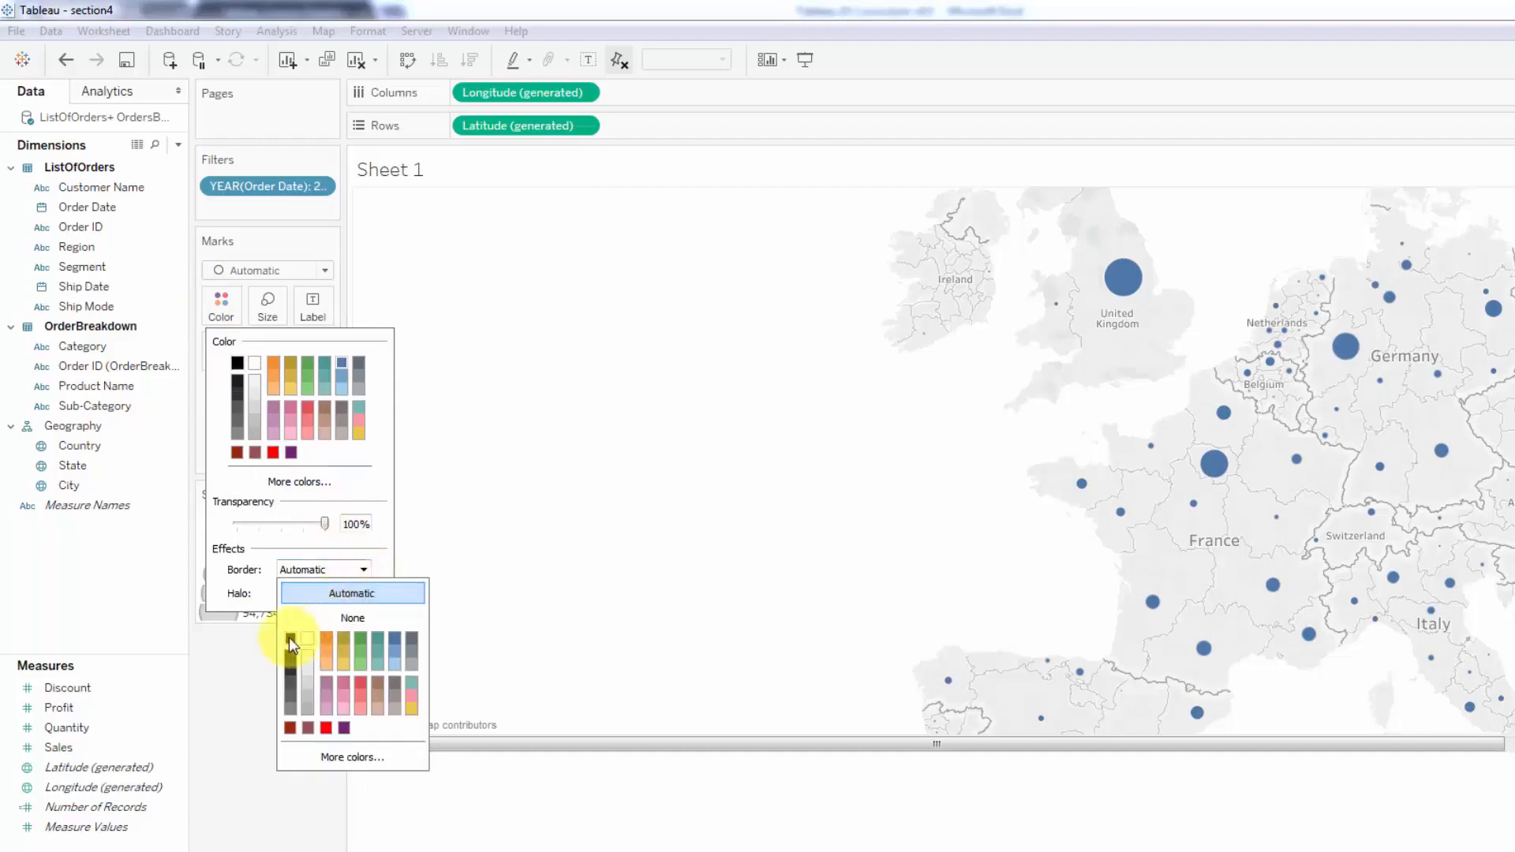
pyautogui.click(250, 693)
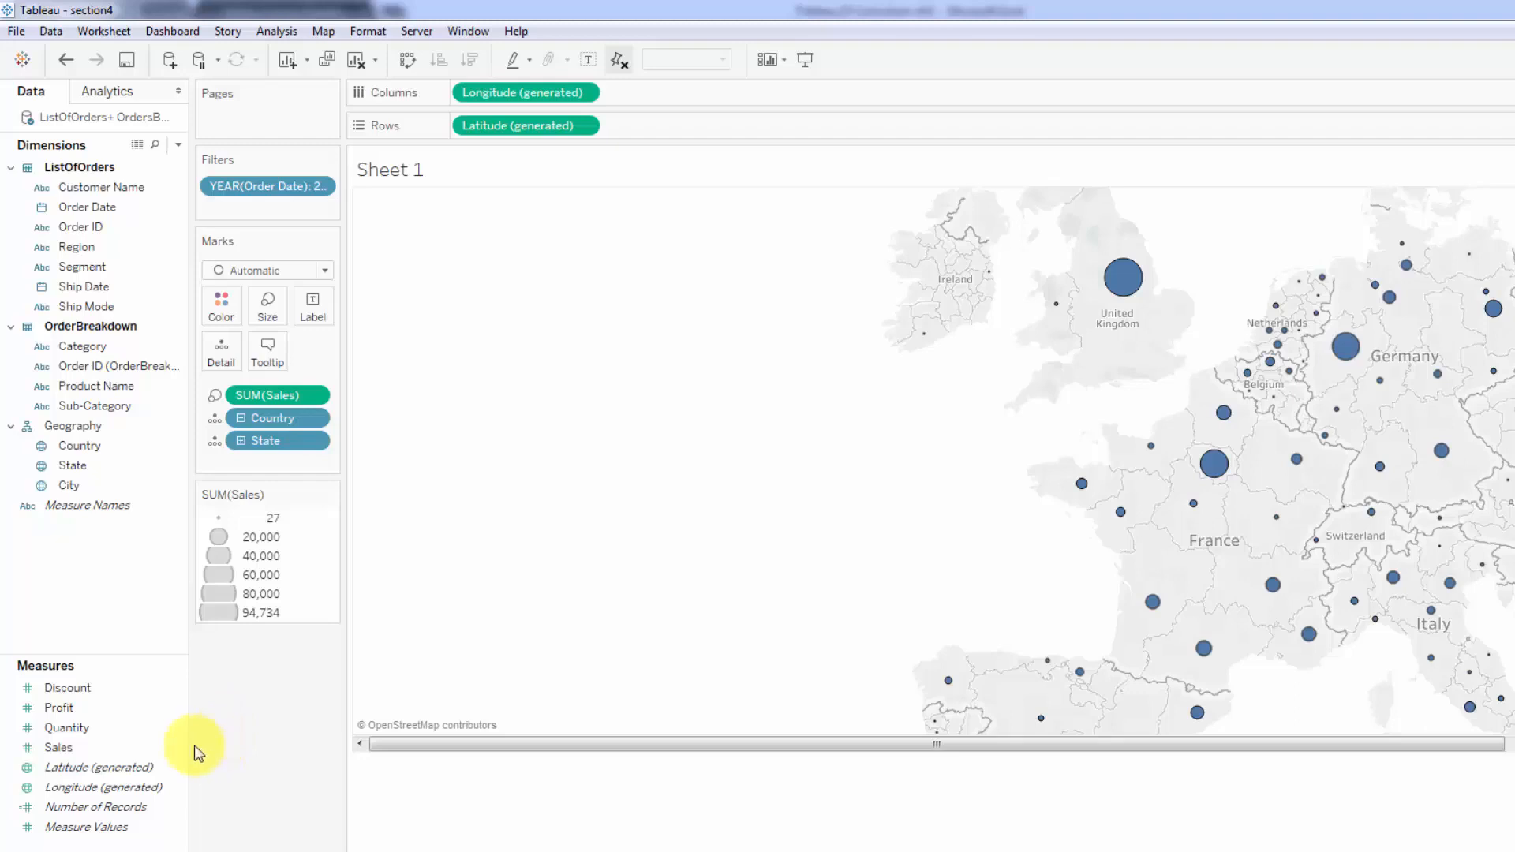
# - Create a calculated field from the Profit measure and name it Profit Margin
pyautogui.click(71, 715)
pyautogui.rightClick(72, 714)
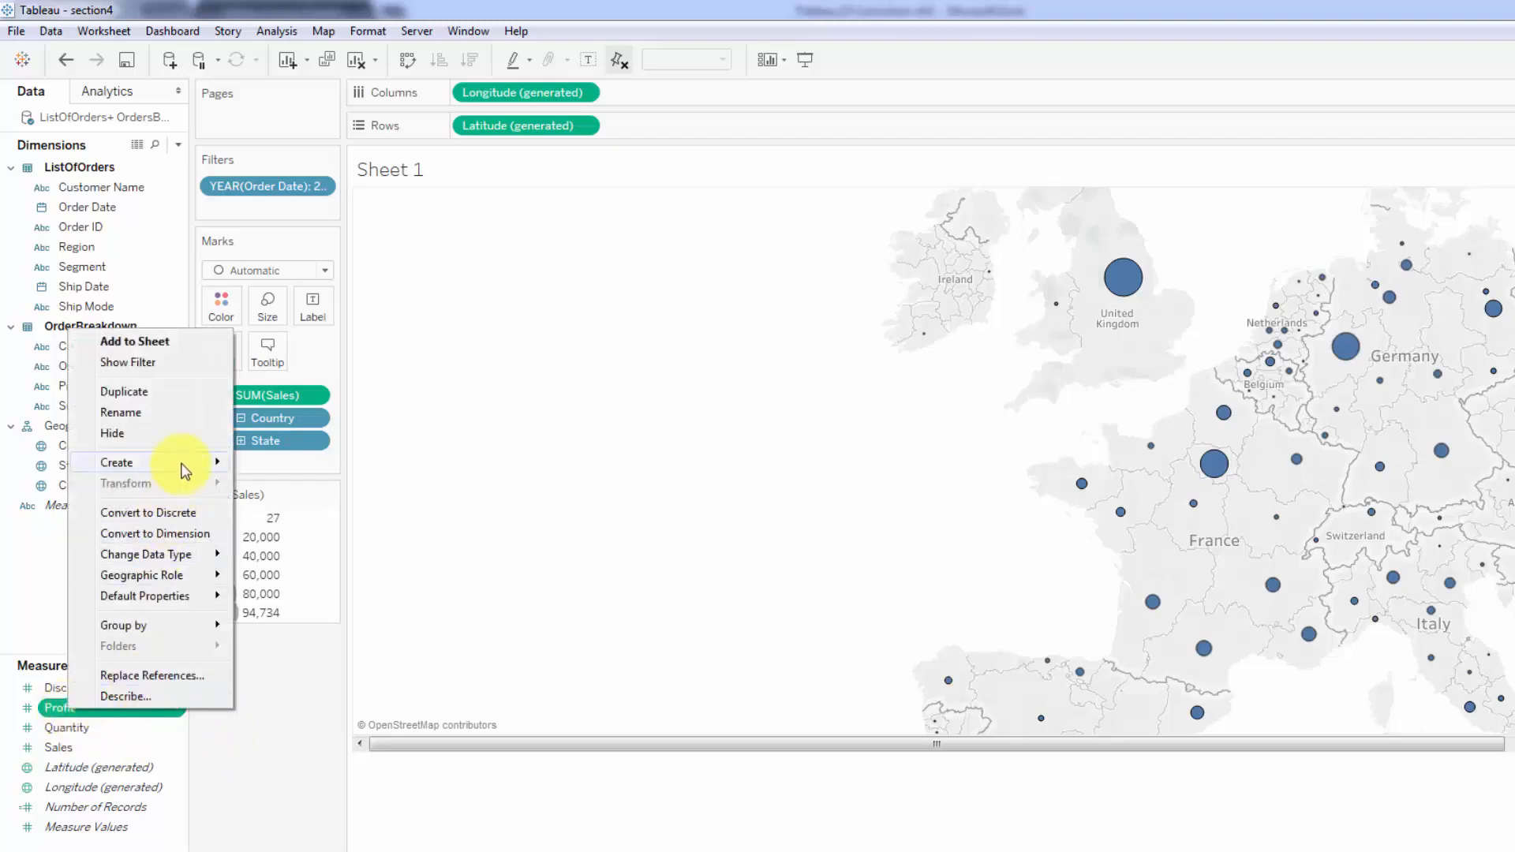
pyautogui.moveTo(202, 463)
pyautogui.click(303, 466)
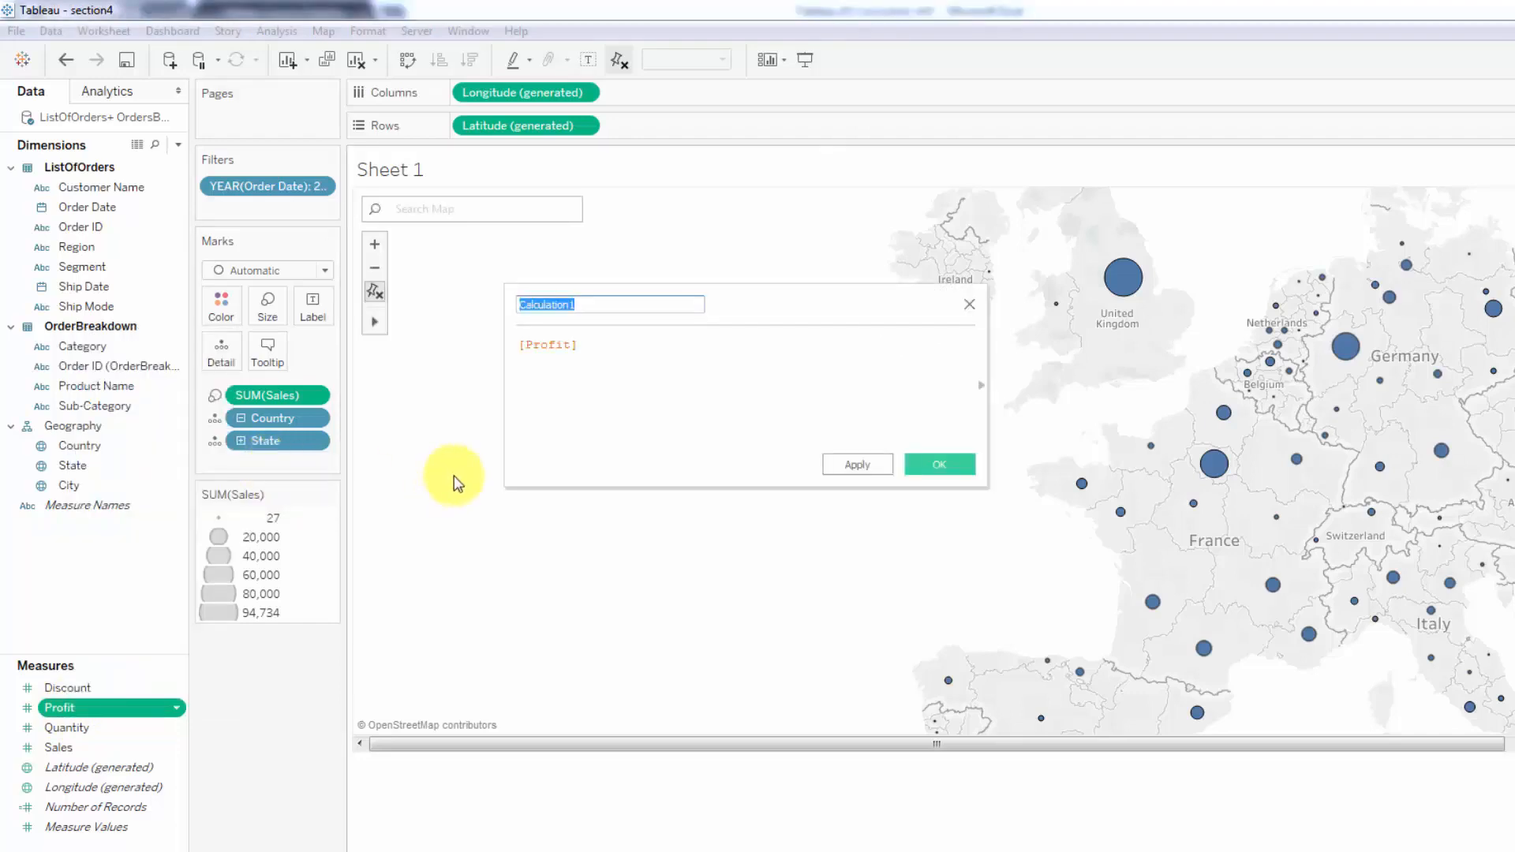
pyautogui.write('P')
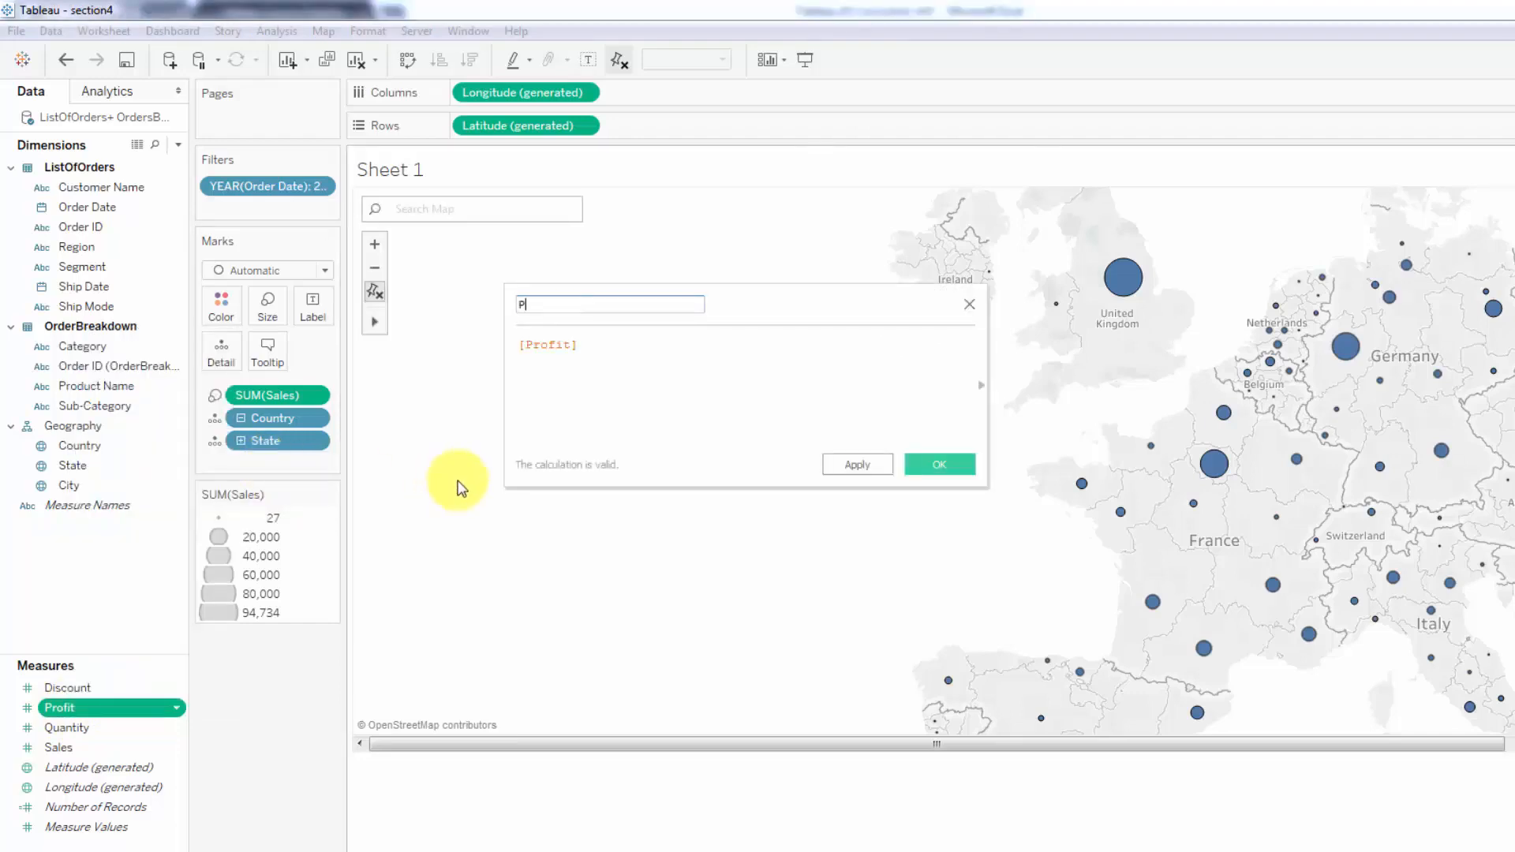
pyautogui.write('rofit Margin')
# - Define the Profit Margin formula as SUM([Profit])/SUM([Sales]) and save the calculated field
pyautogui.doubleClick(520, 345)
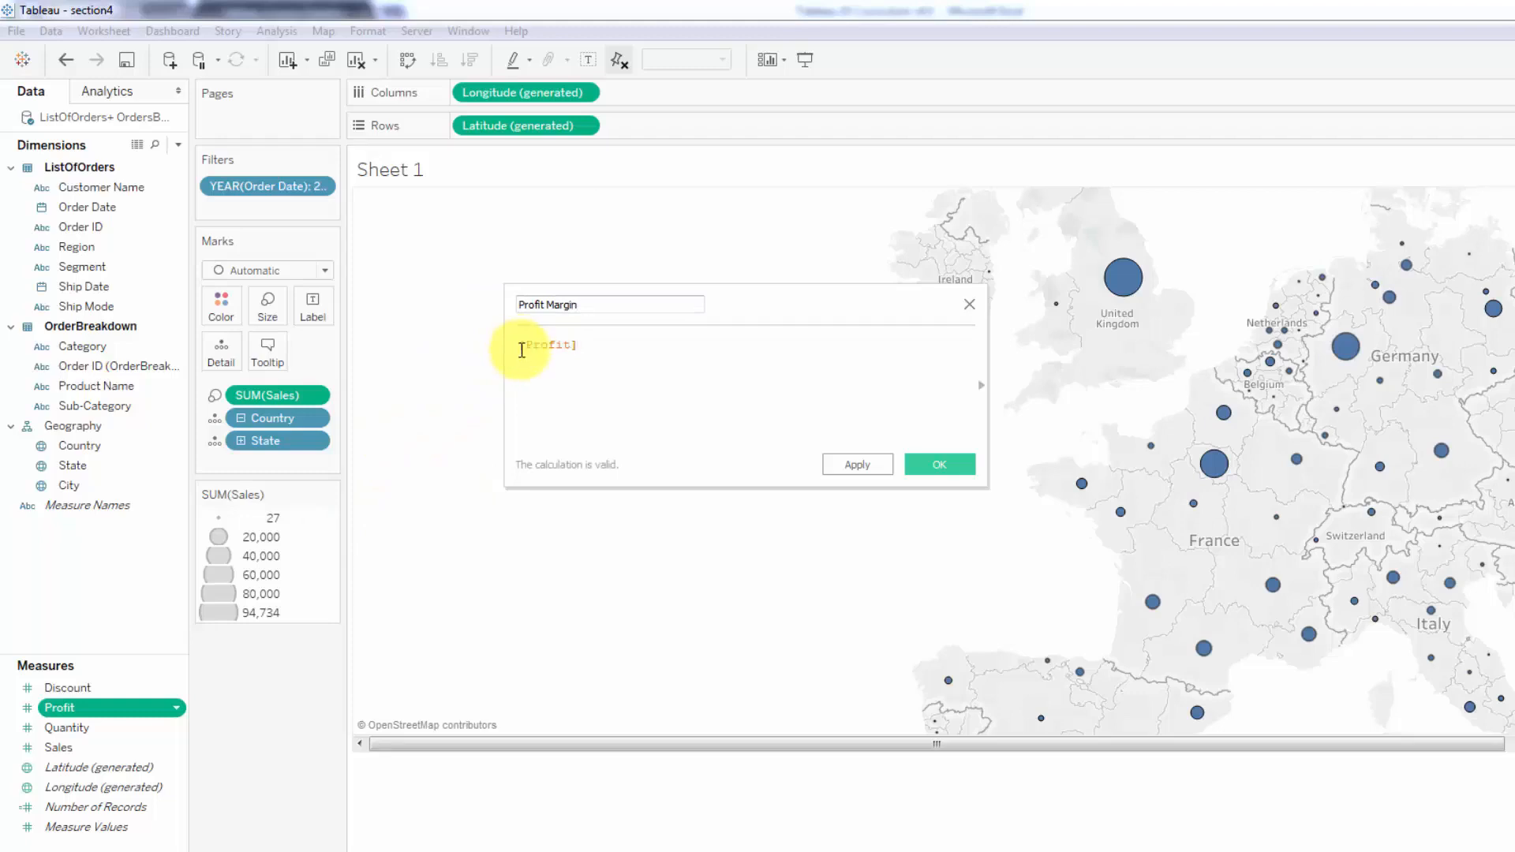
pyautogui.press('Left')
pyautogui.write('SU')
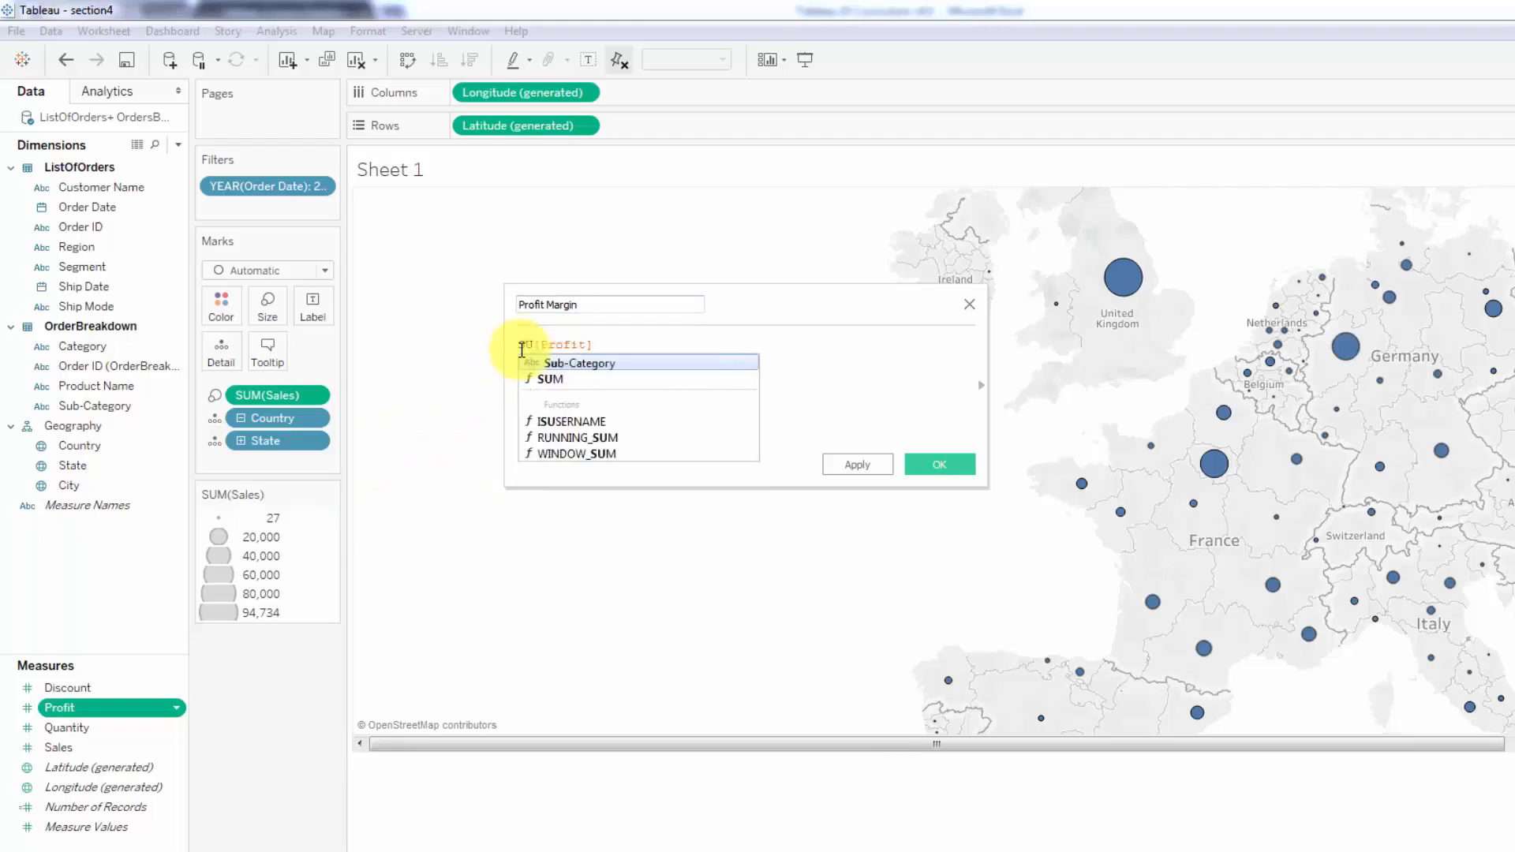
pyautogui.write('M')
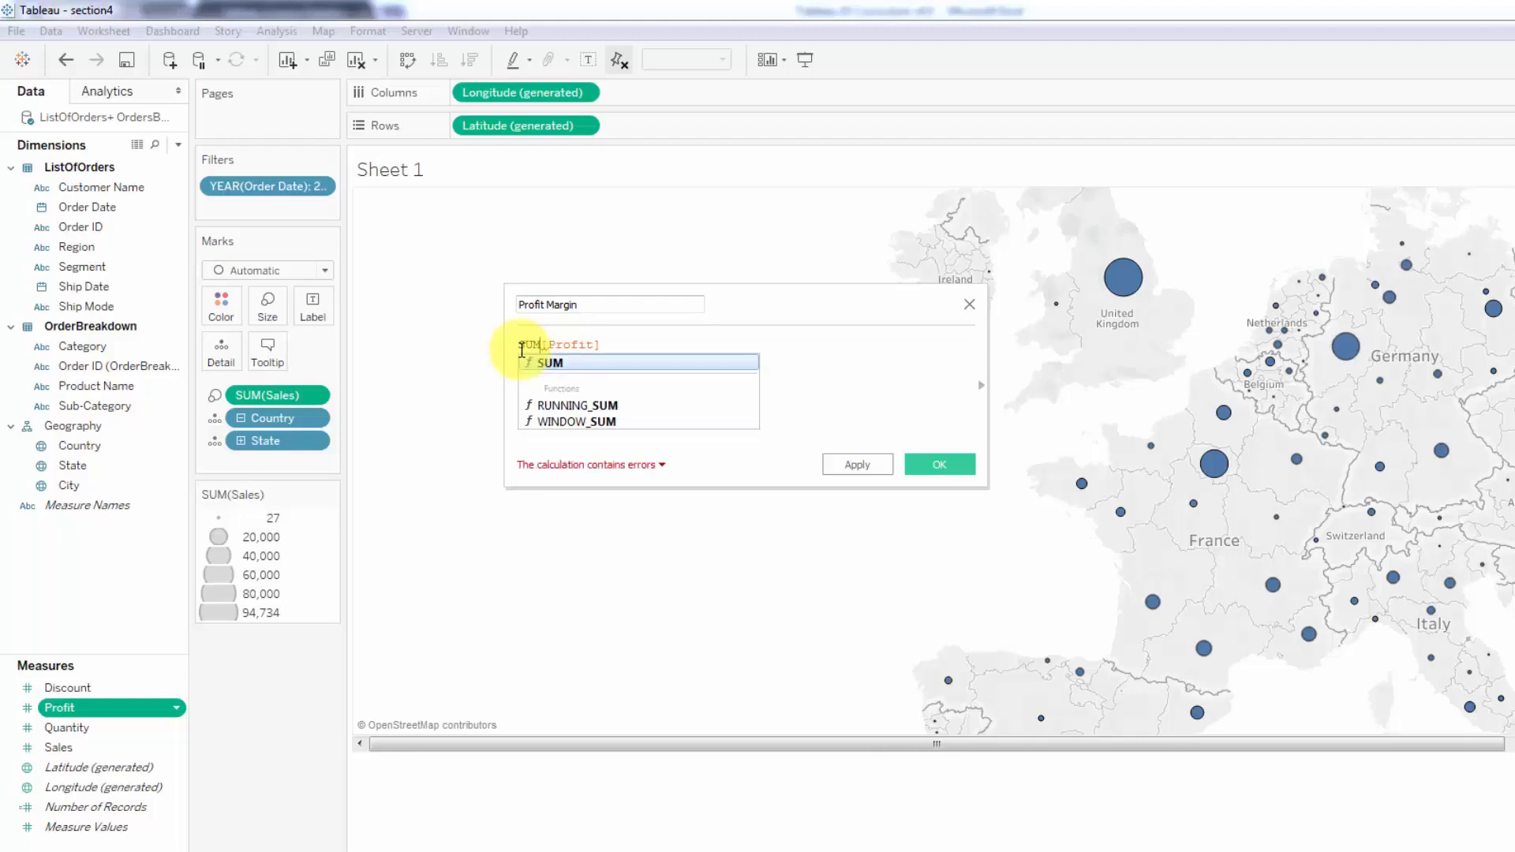
pyautogui.write('(')
pyautogui.click(731, 360)
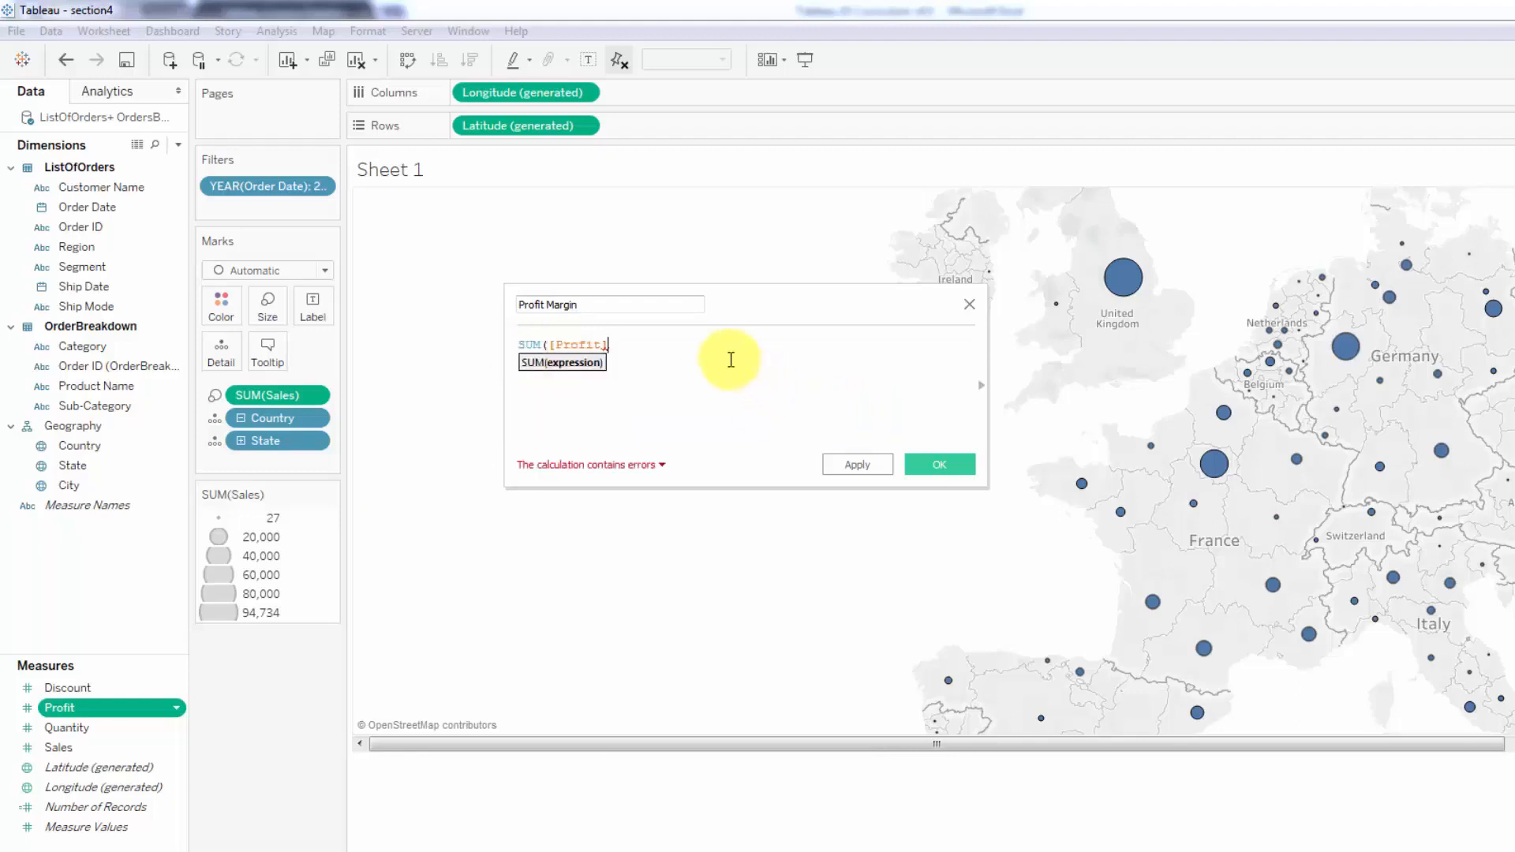
pyautogui.write(')/')
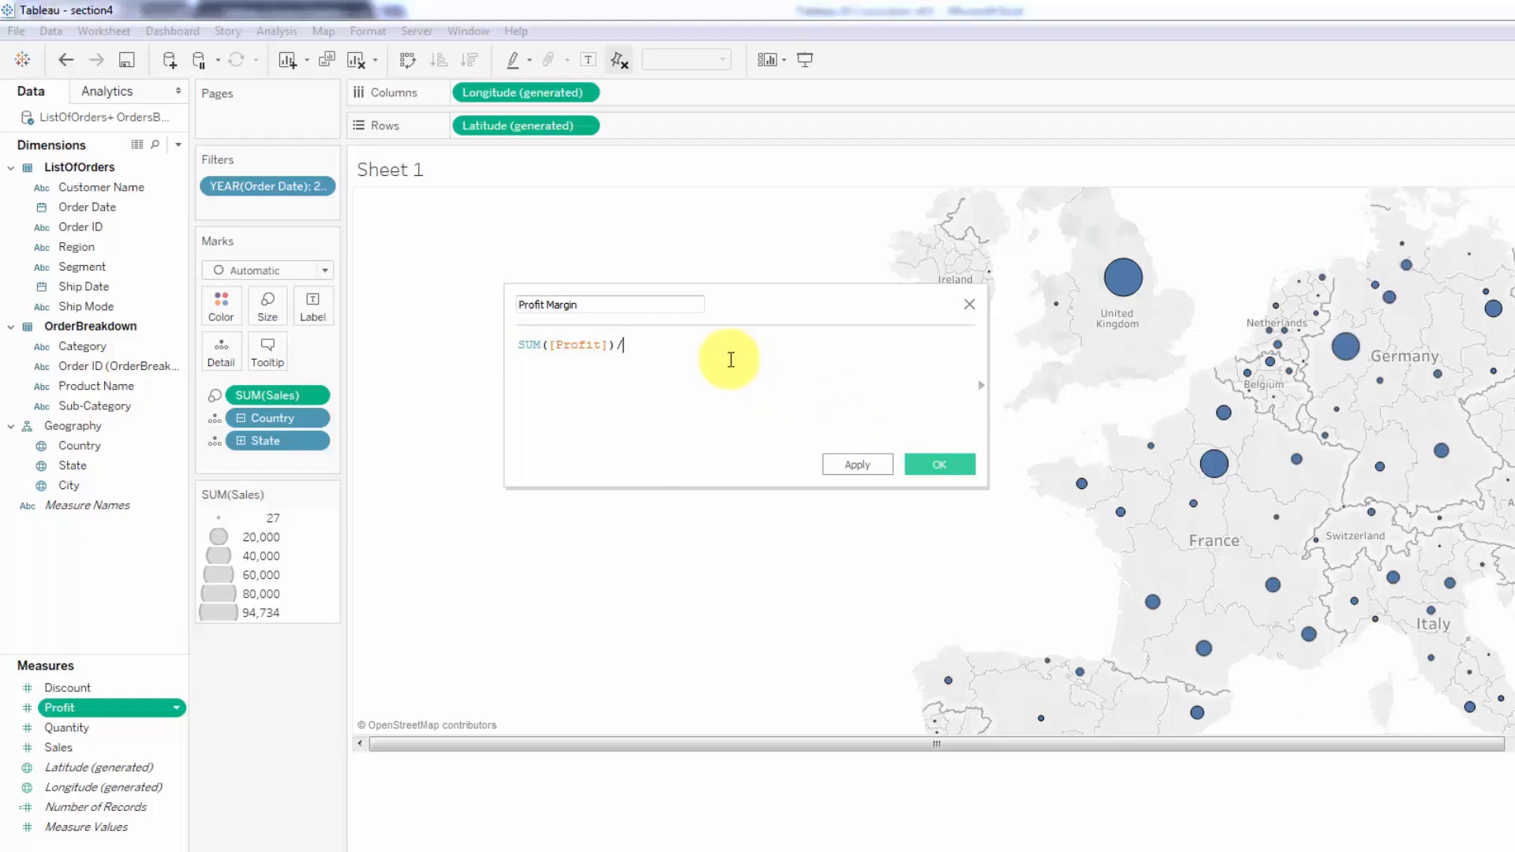
pyautogui.write('SUM')
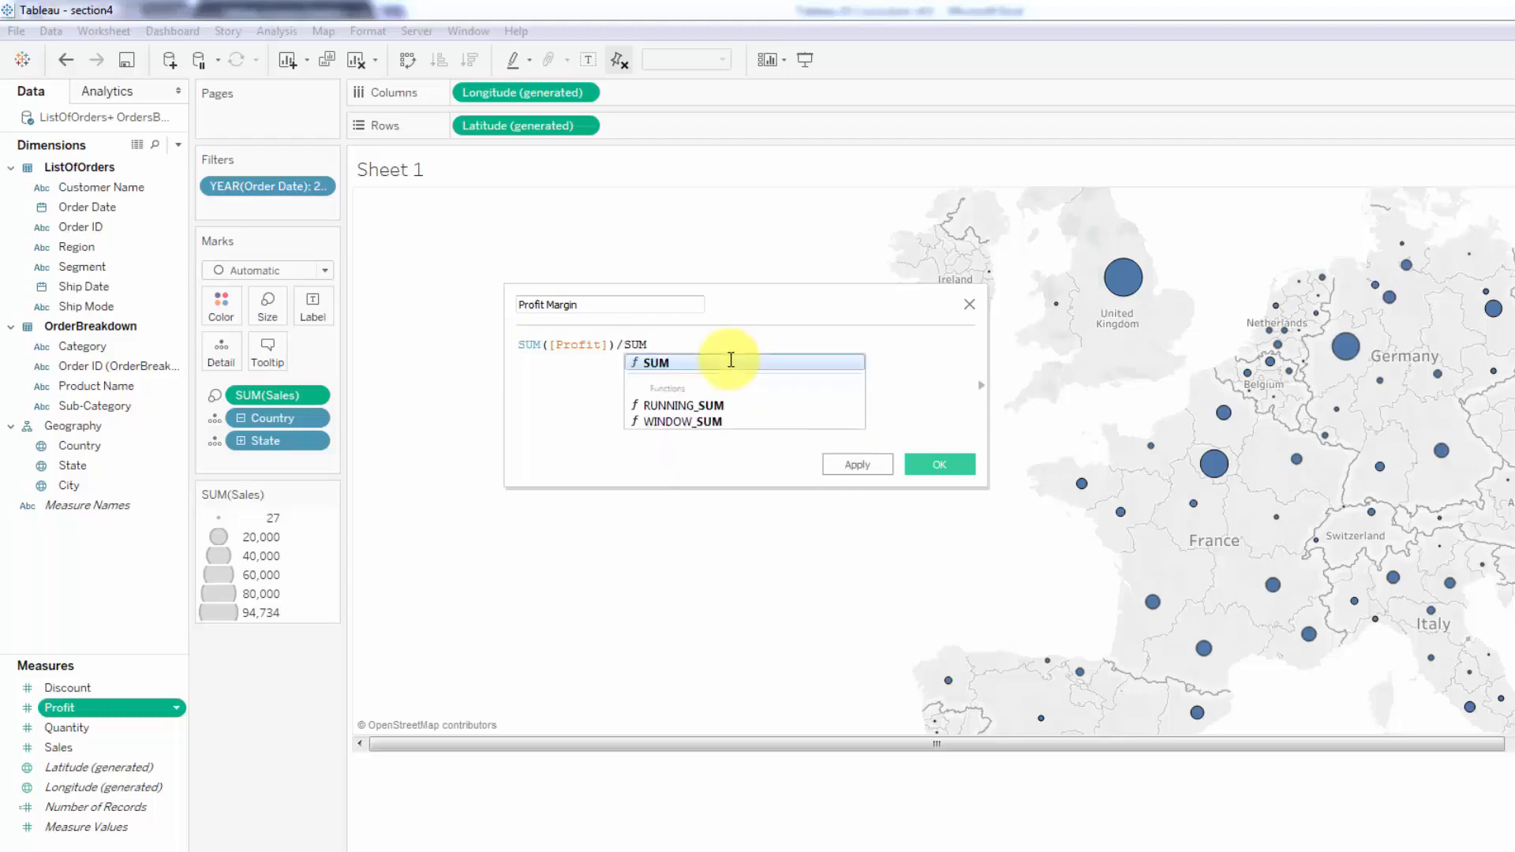
pyautogui.press('Return')
pyautogui.write('Sa')
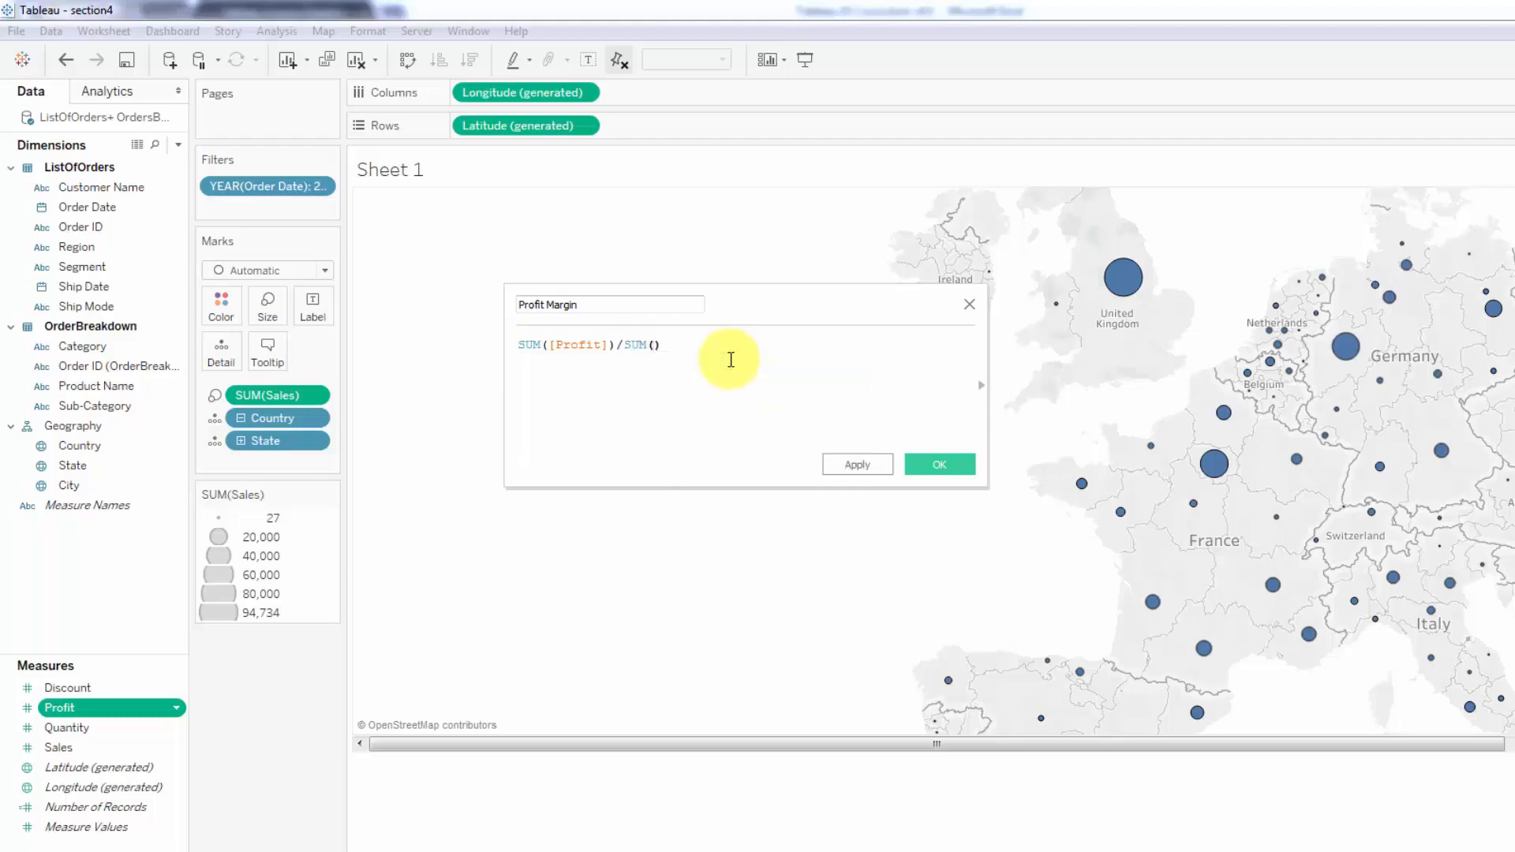
pyautogui.press('Return')
pyautogui.click(838, 465)
pyautogui.click(925, 469)
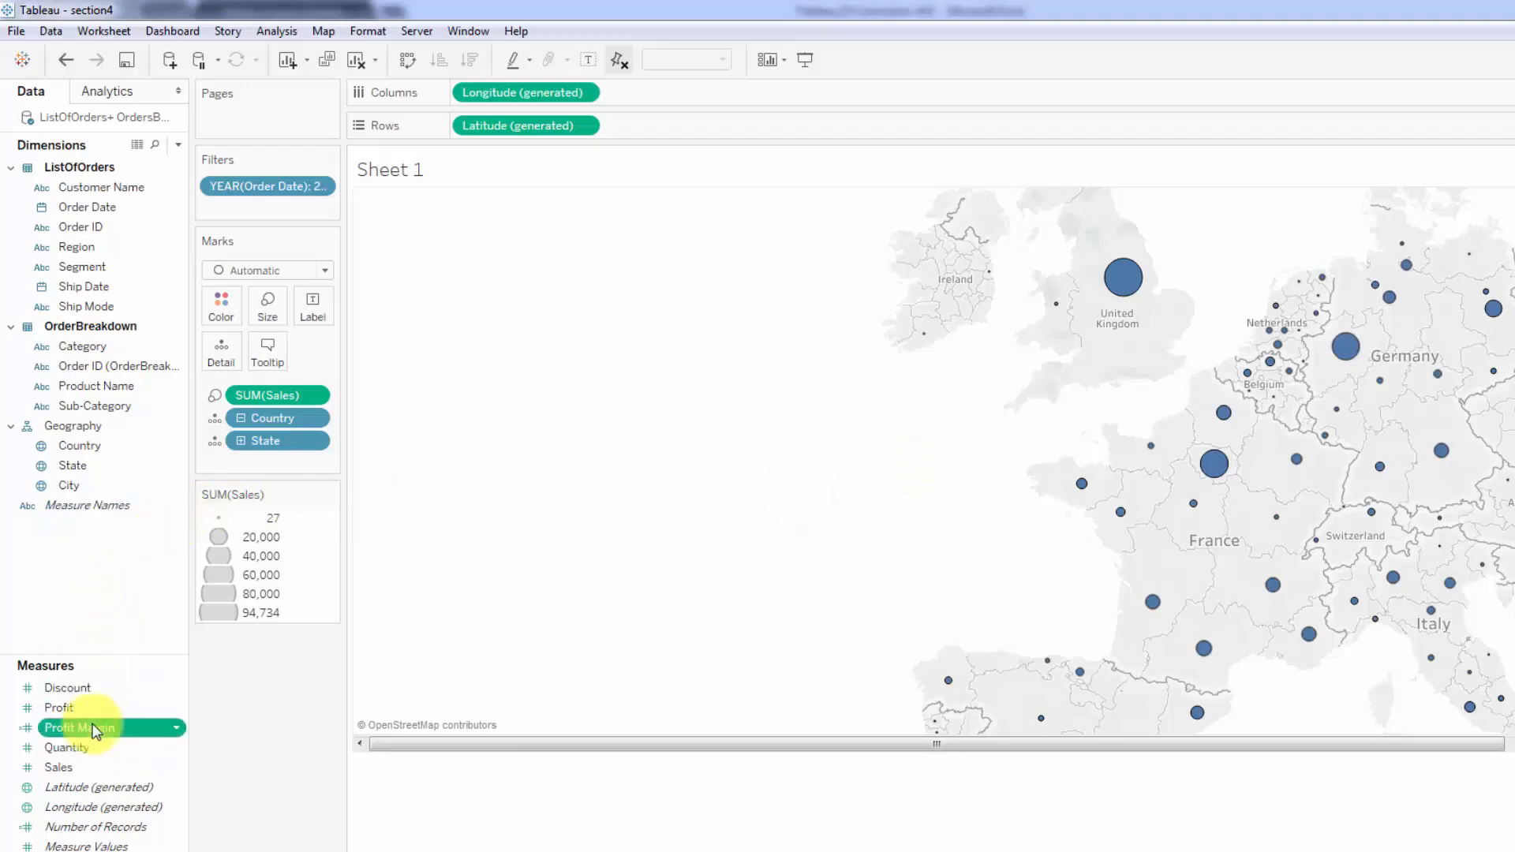
# - Color the map marks by Profit Margin and place its color legend beneath the Sales size legend
pyautogui.moveTo(85, 722); pyautogui.dragTo(217, 309)
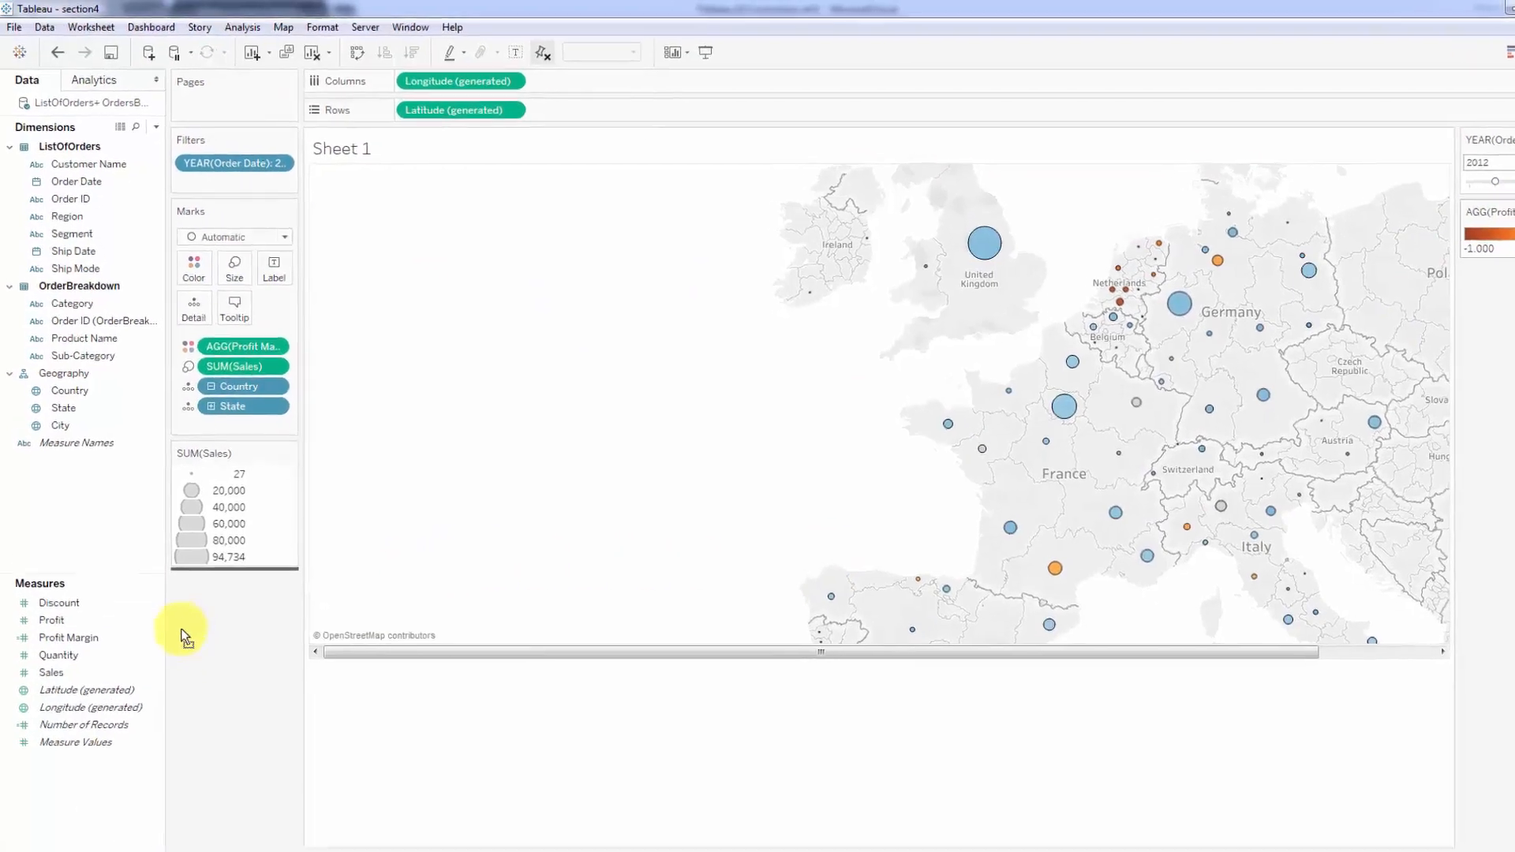
pyautogui.moveTo(184, 635); pyautogui.dragTo(189, 641)
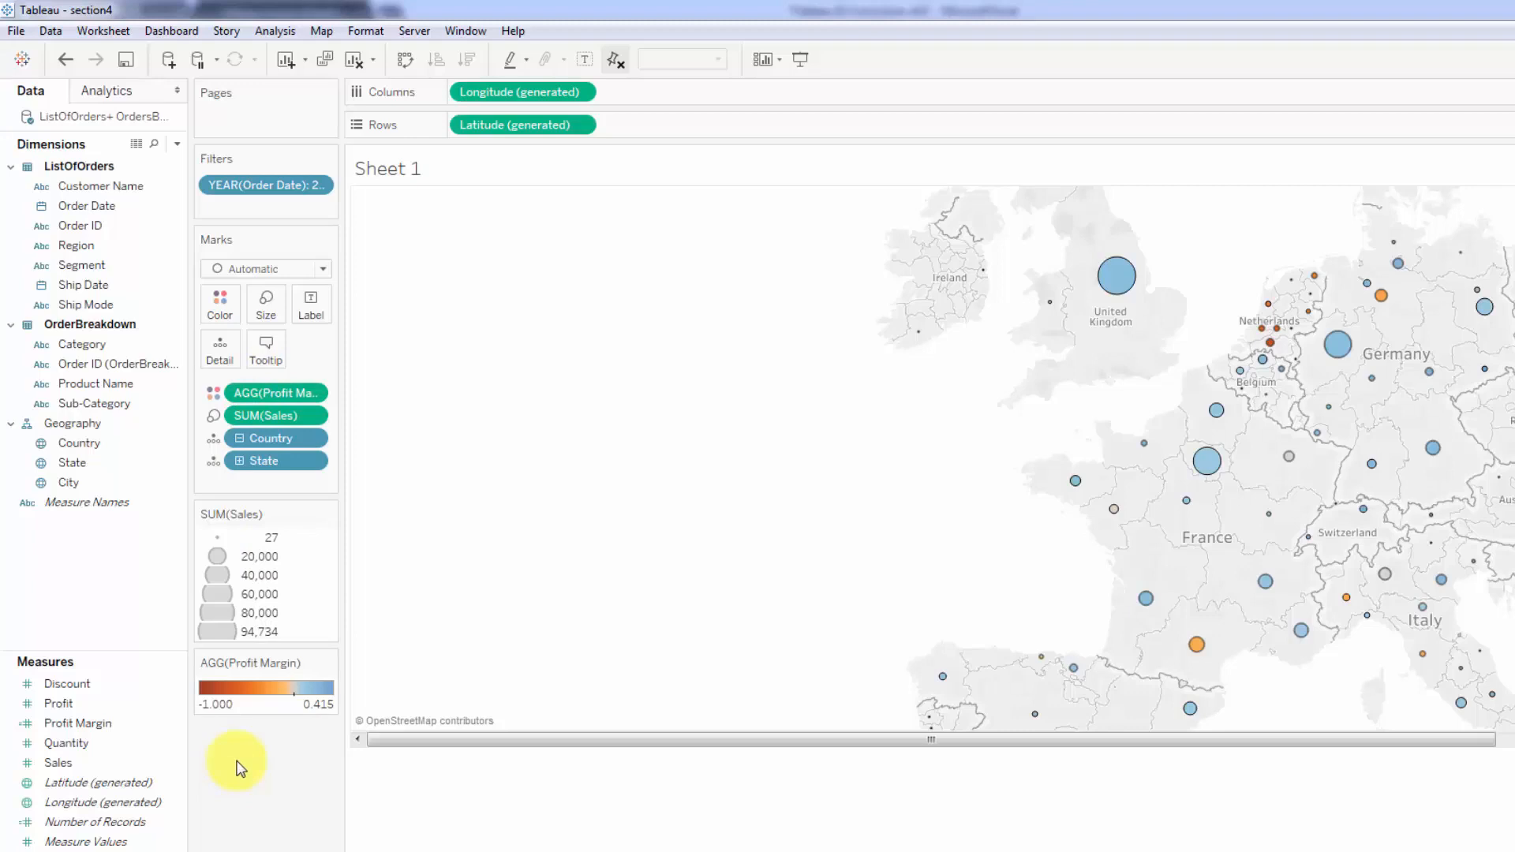
# - Apply the Red-Blue Diverging palette to the Profit Margin colors
pyautogui.click(216, 308)
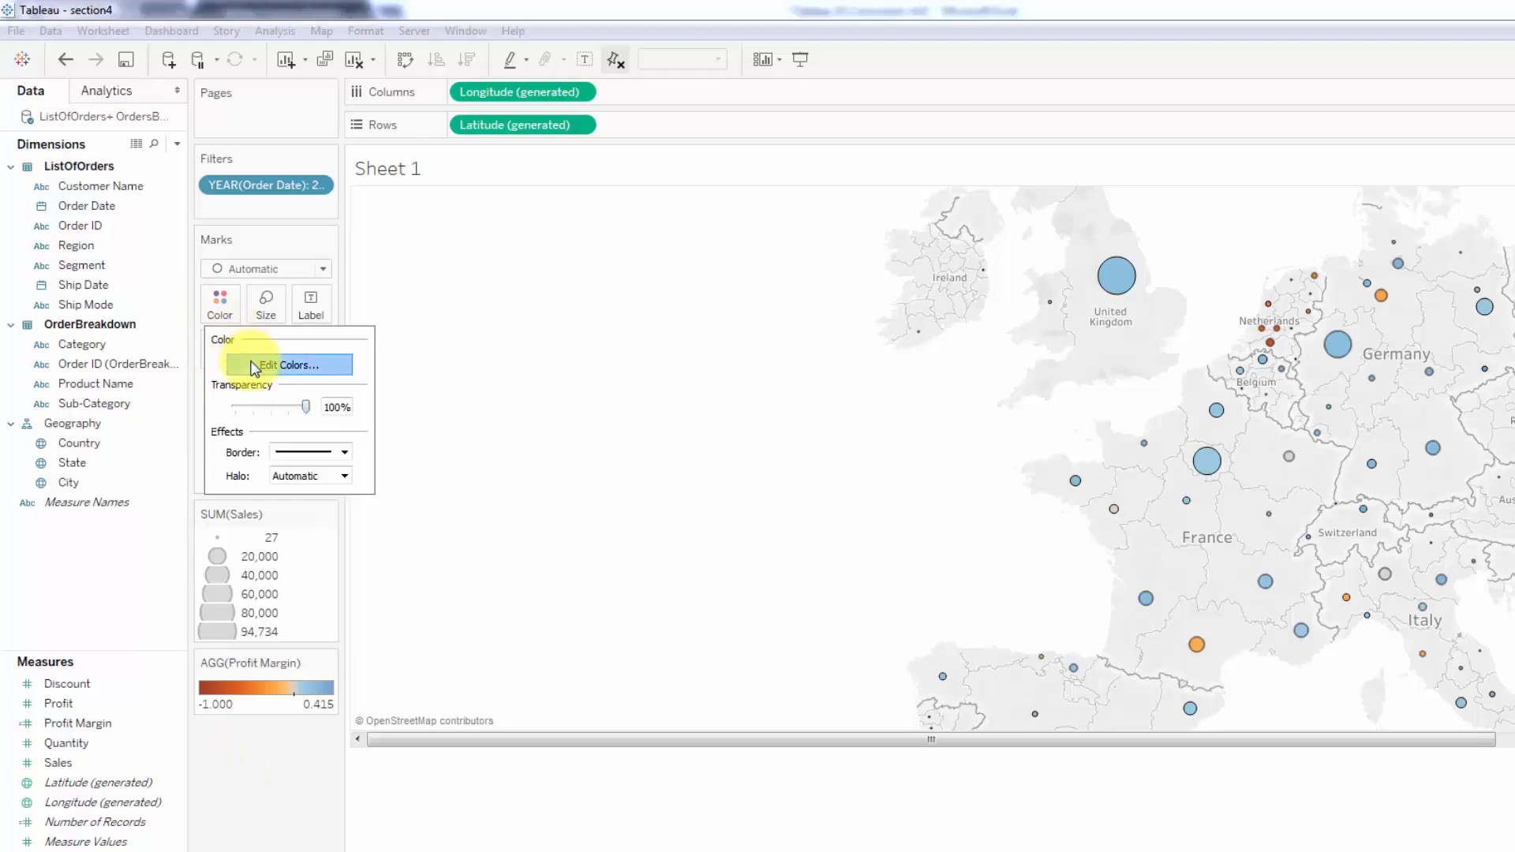
pyautogui.click(254, 365)
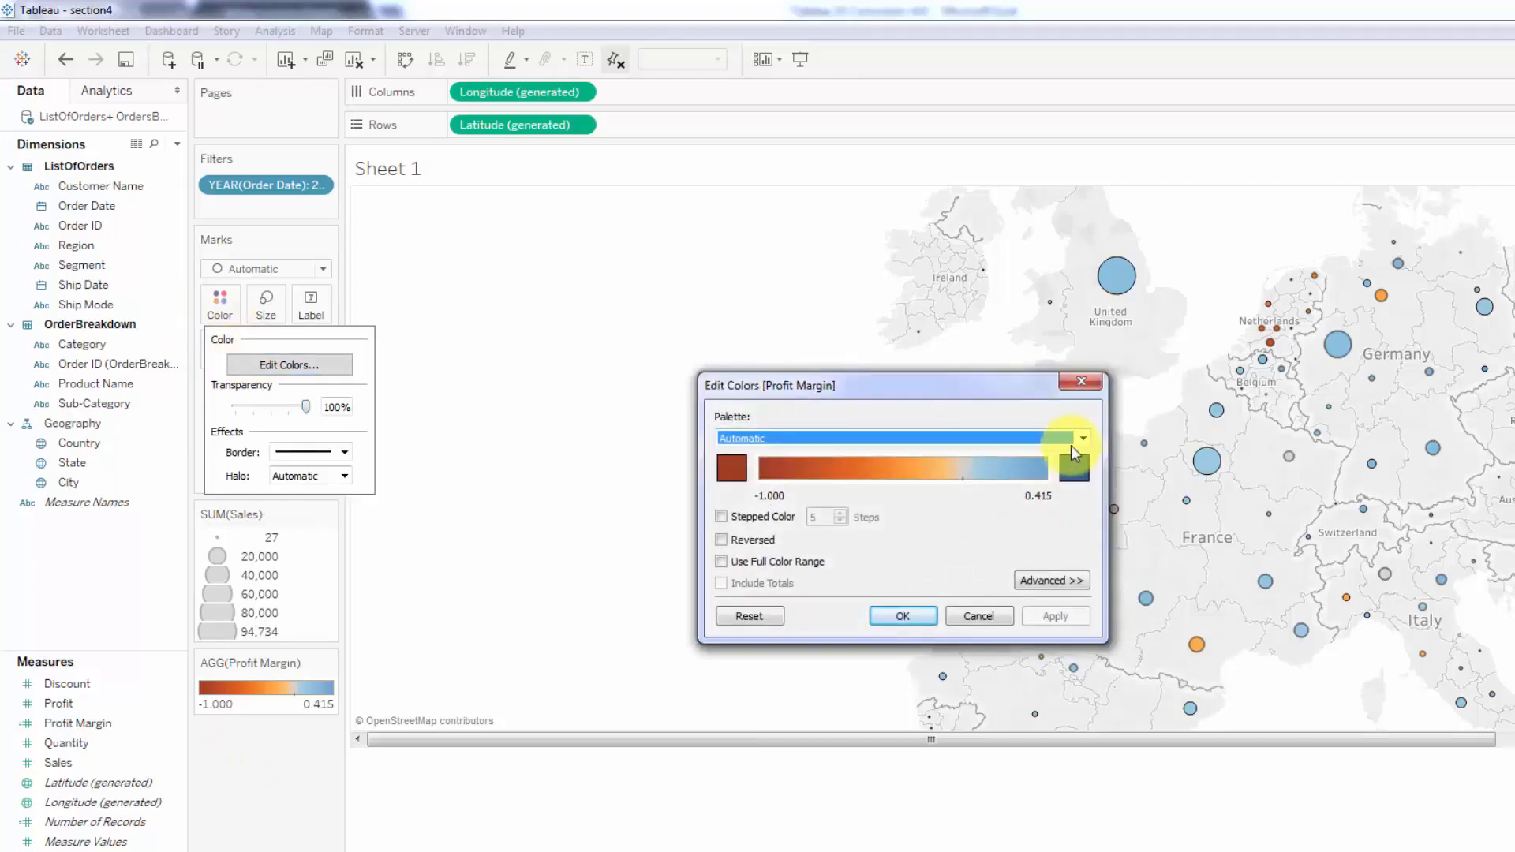
pyautogui.click(1075, 441)
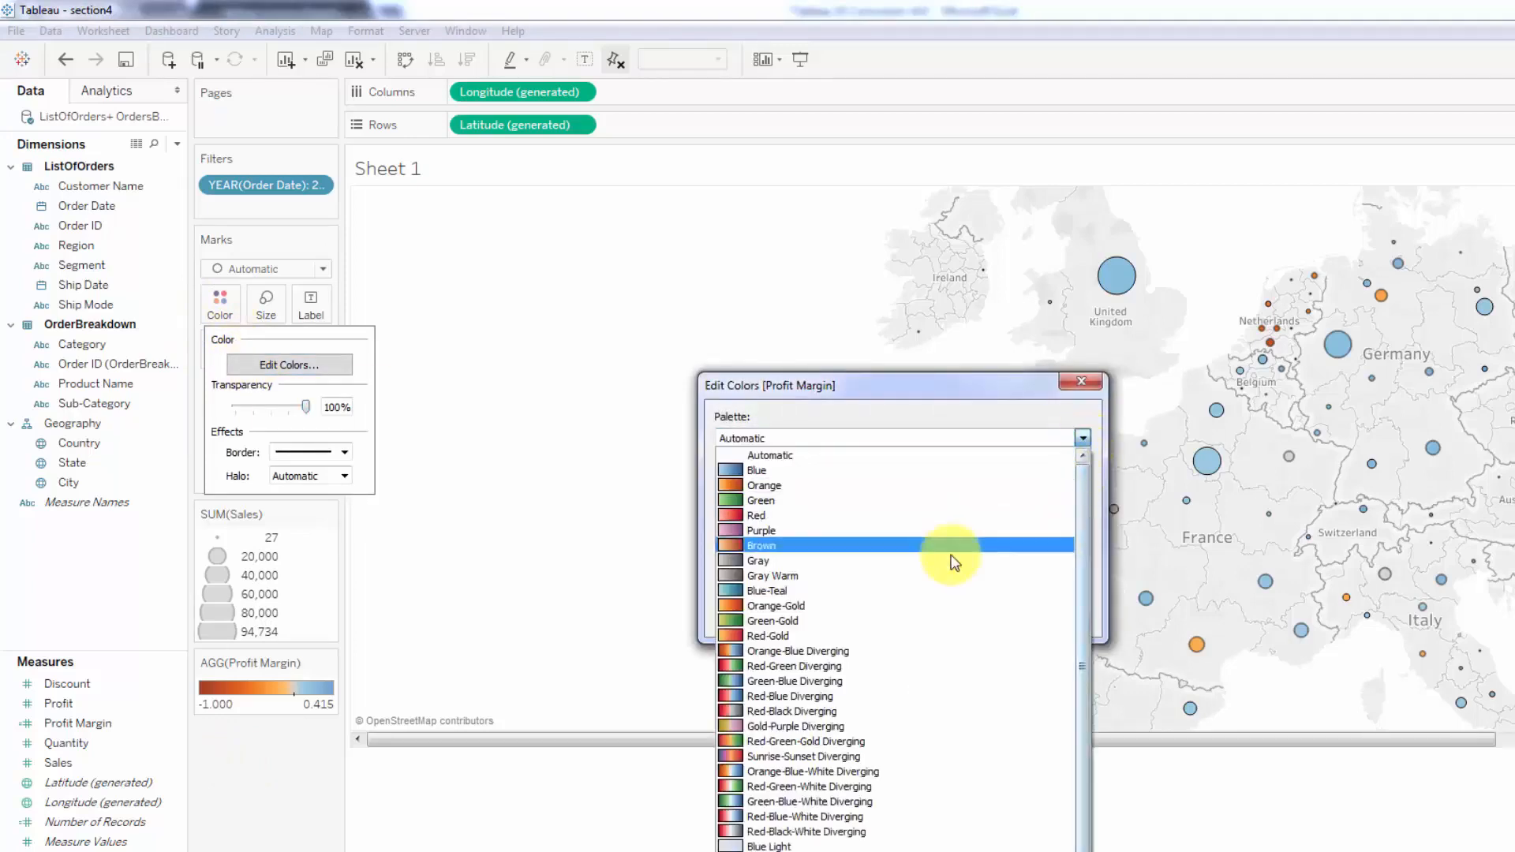
pyautogui.click(907, 694)
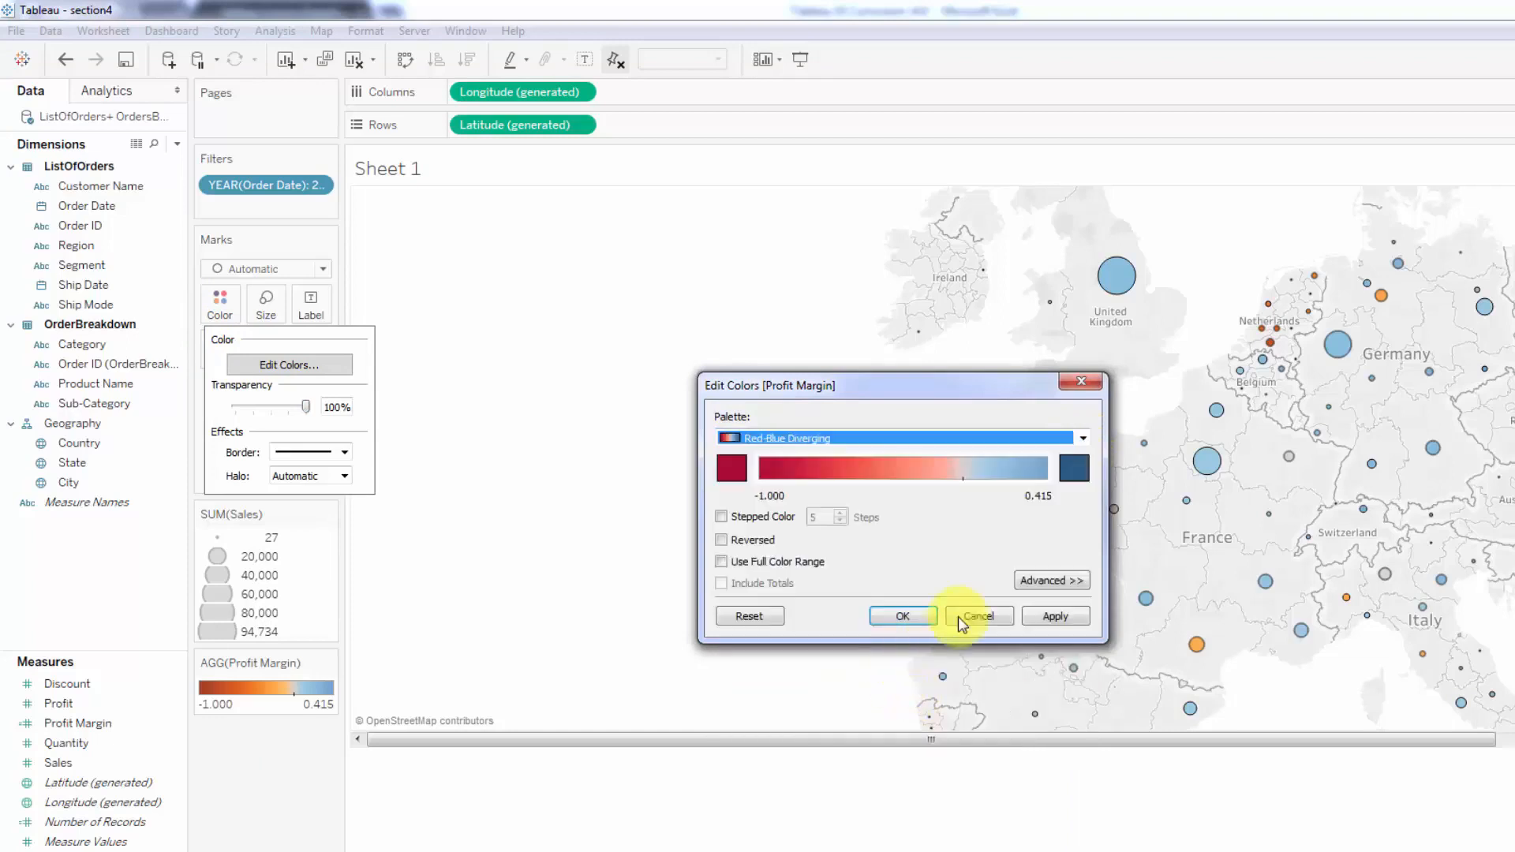
pyautogui.click(1056, 616)
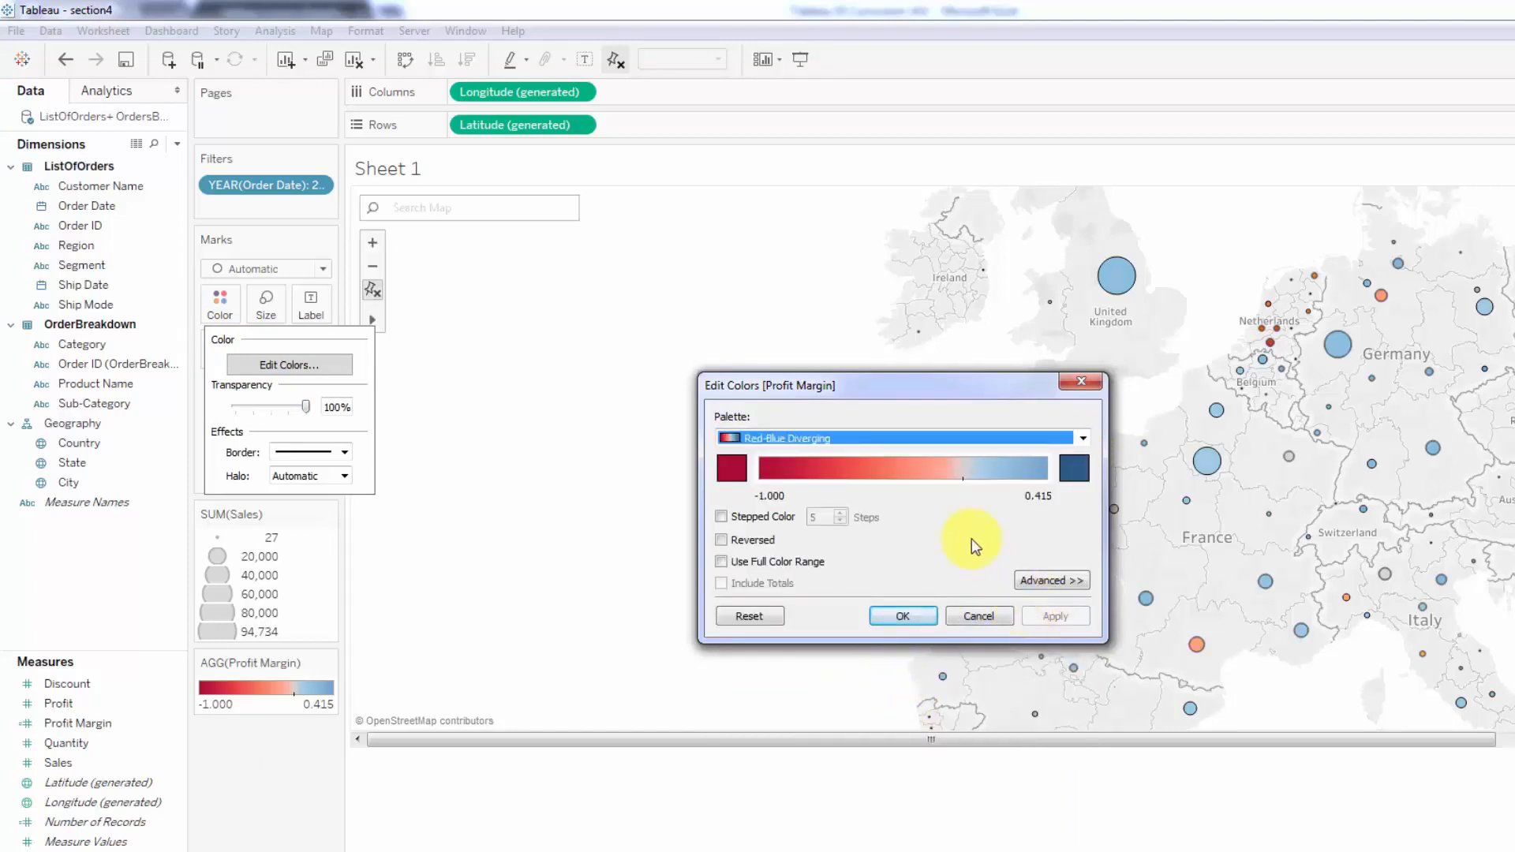
# - Fix the Profit Margin color range to start at -0.5 and end at 0.5, and apply it to the map
pyautogui.click(1034, 582)
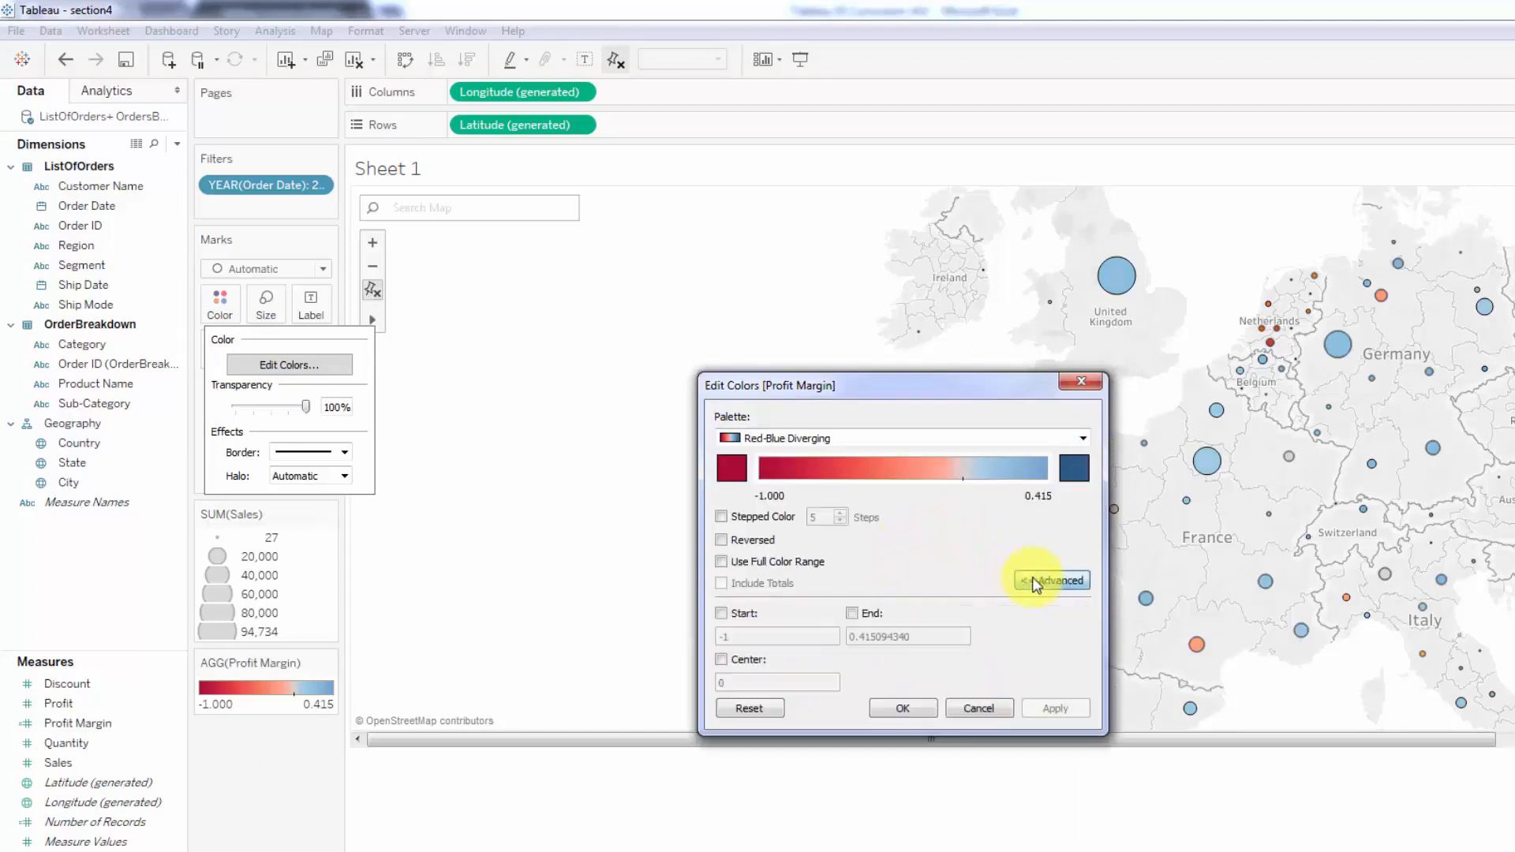
pyautogui.click(740, 619)
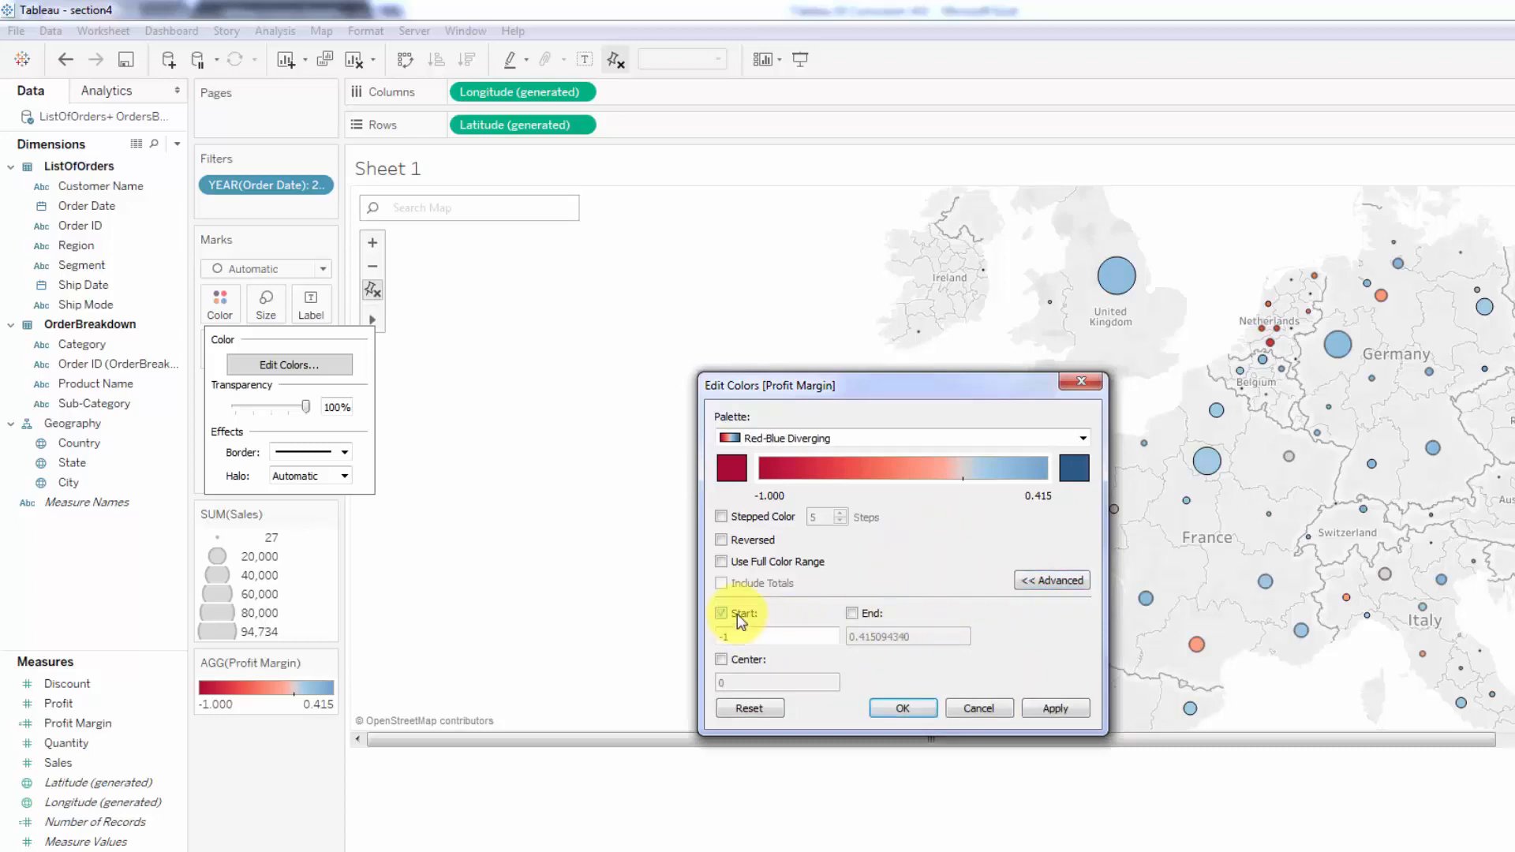
pyautogui.click(852, 615)
pyautogui.click(808, 642)
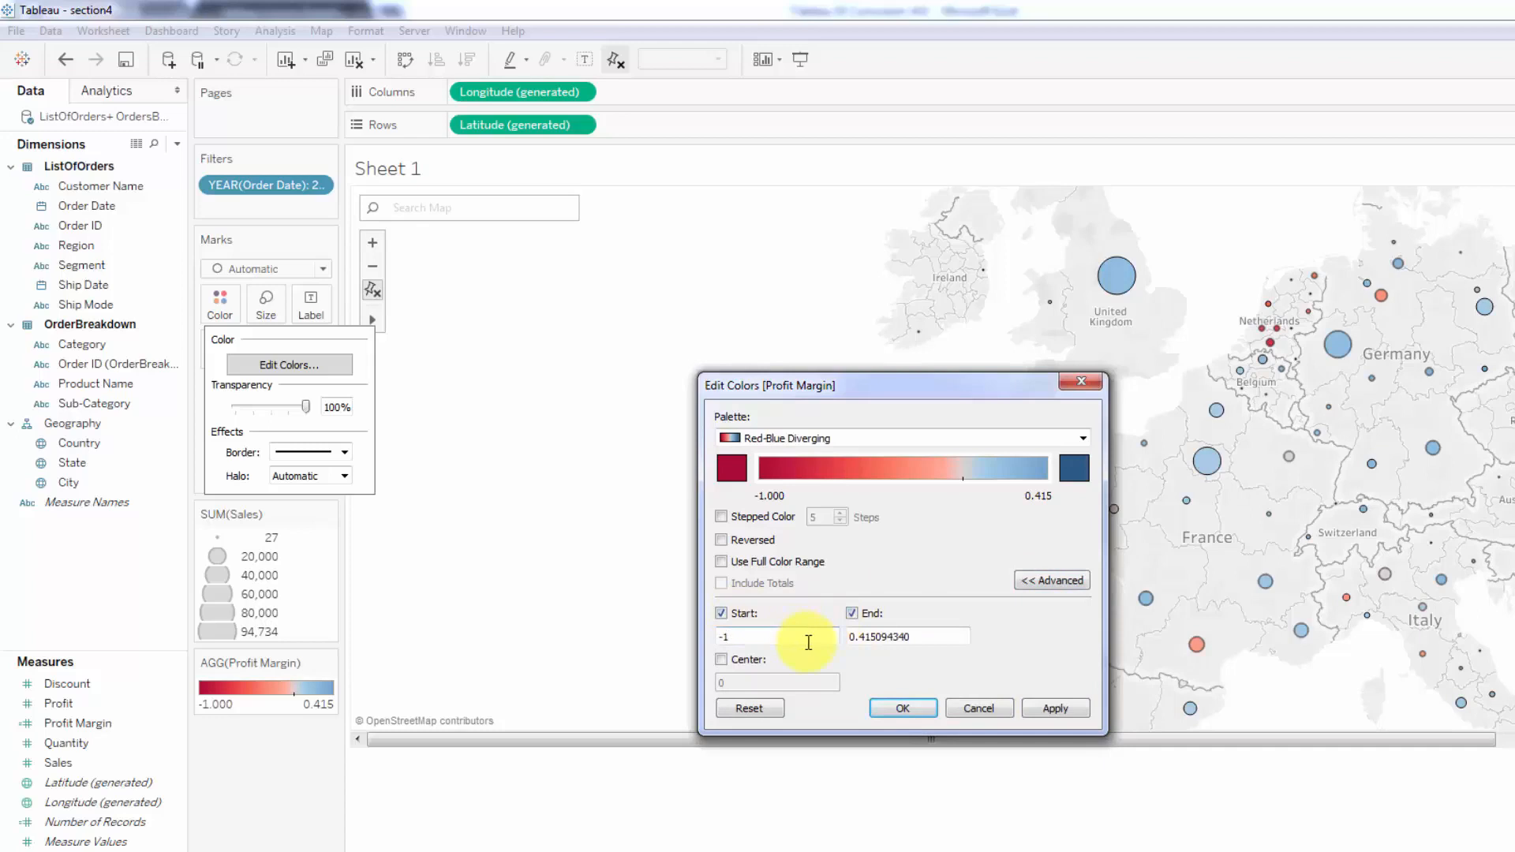
pyautogui.press('BackSpace')
pyautogui.write('0.5')
pyautogui.click(906, 632)
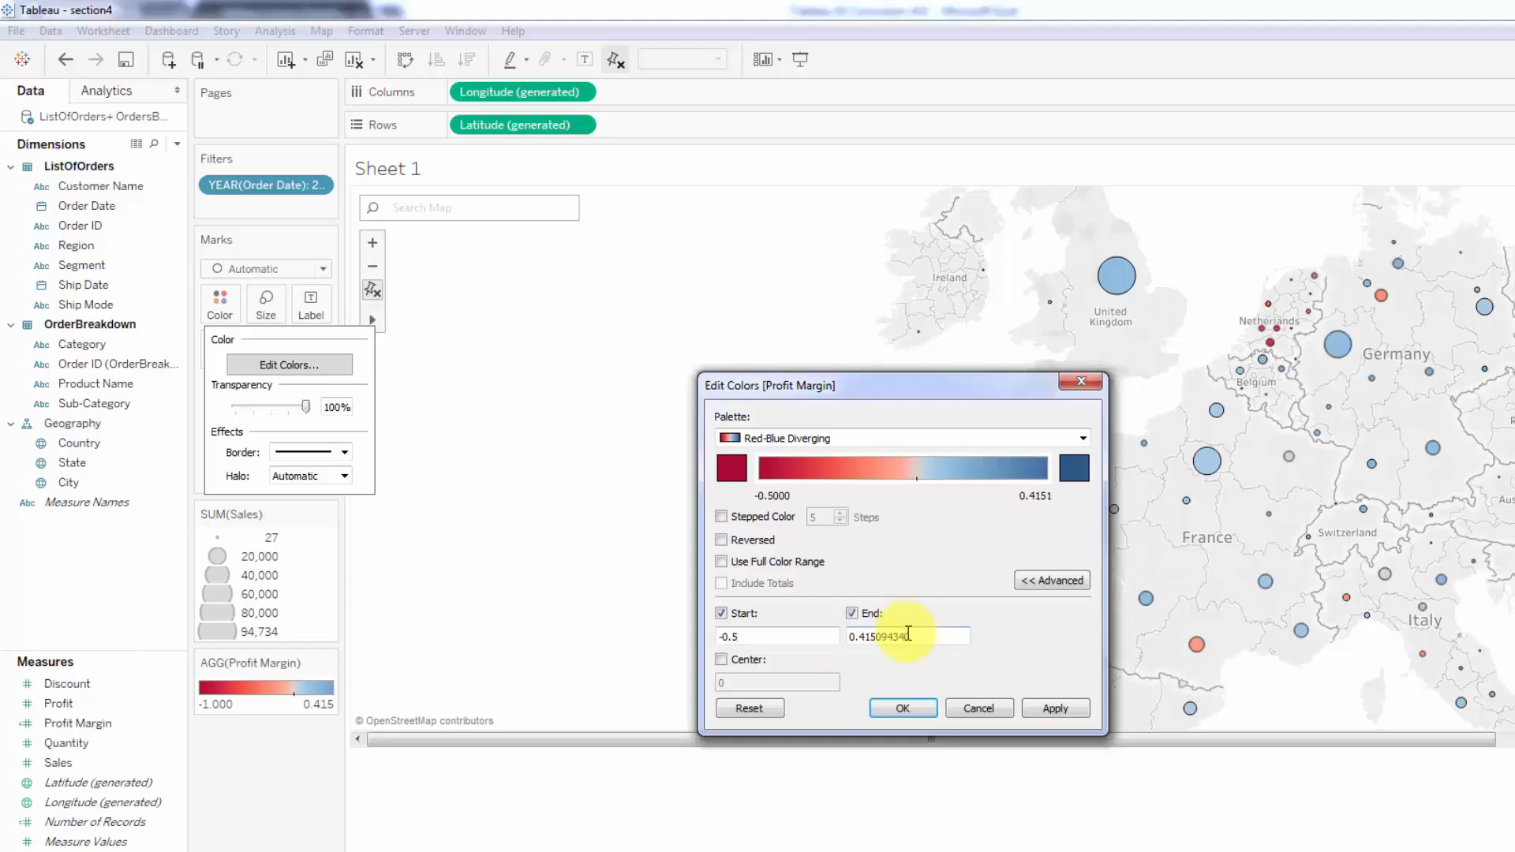
pyautogui.moveTo(906, 634); pyautogui.dragTo(863, 631)
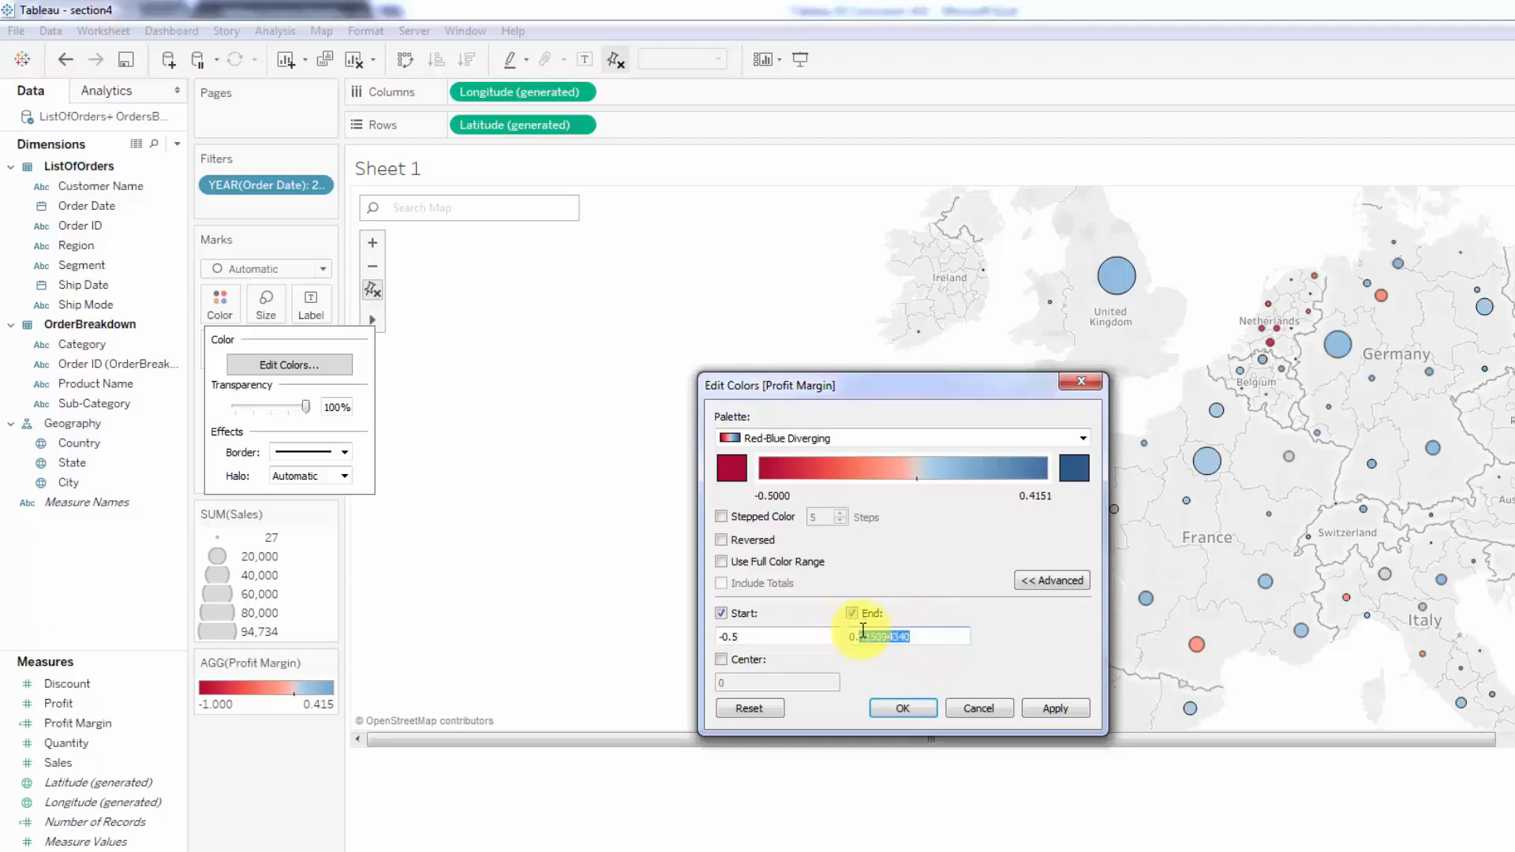
pyautogui.write('5')
pyautogui.click(1035, 710)
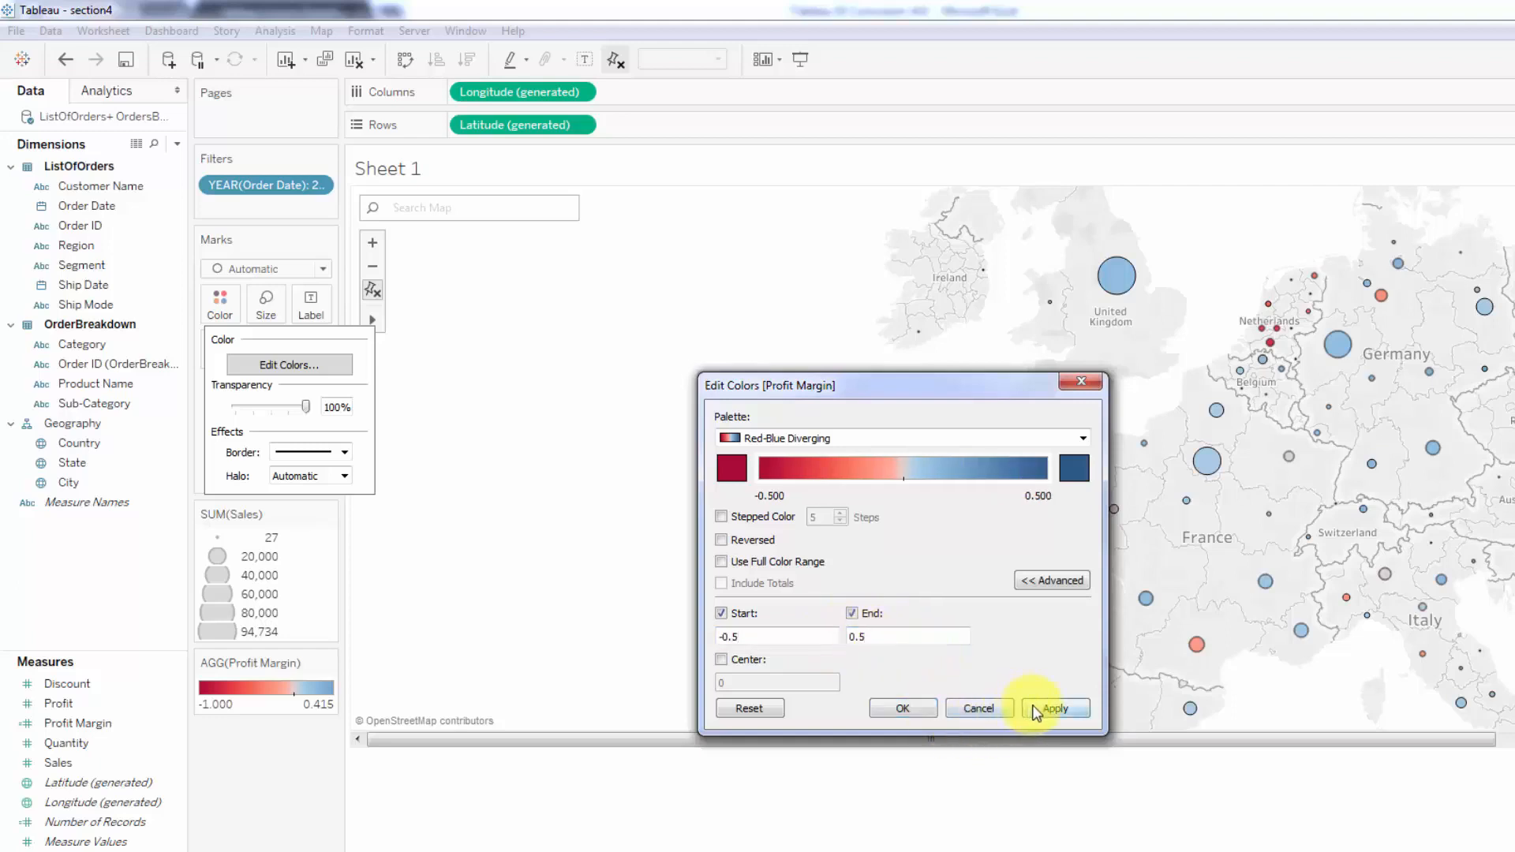
pyautogui.click(904, 708)
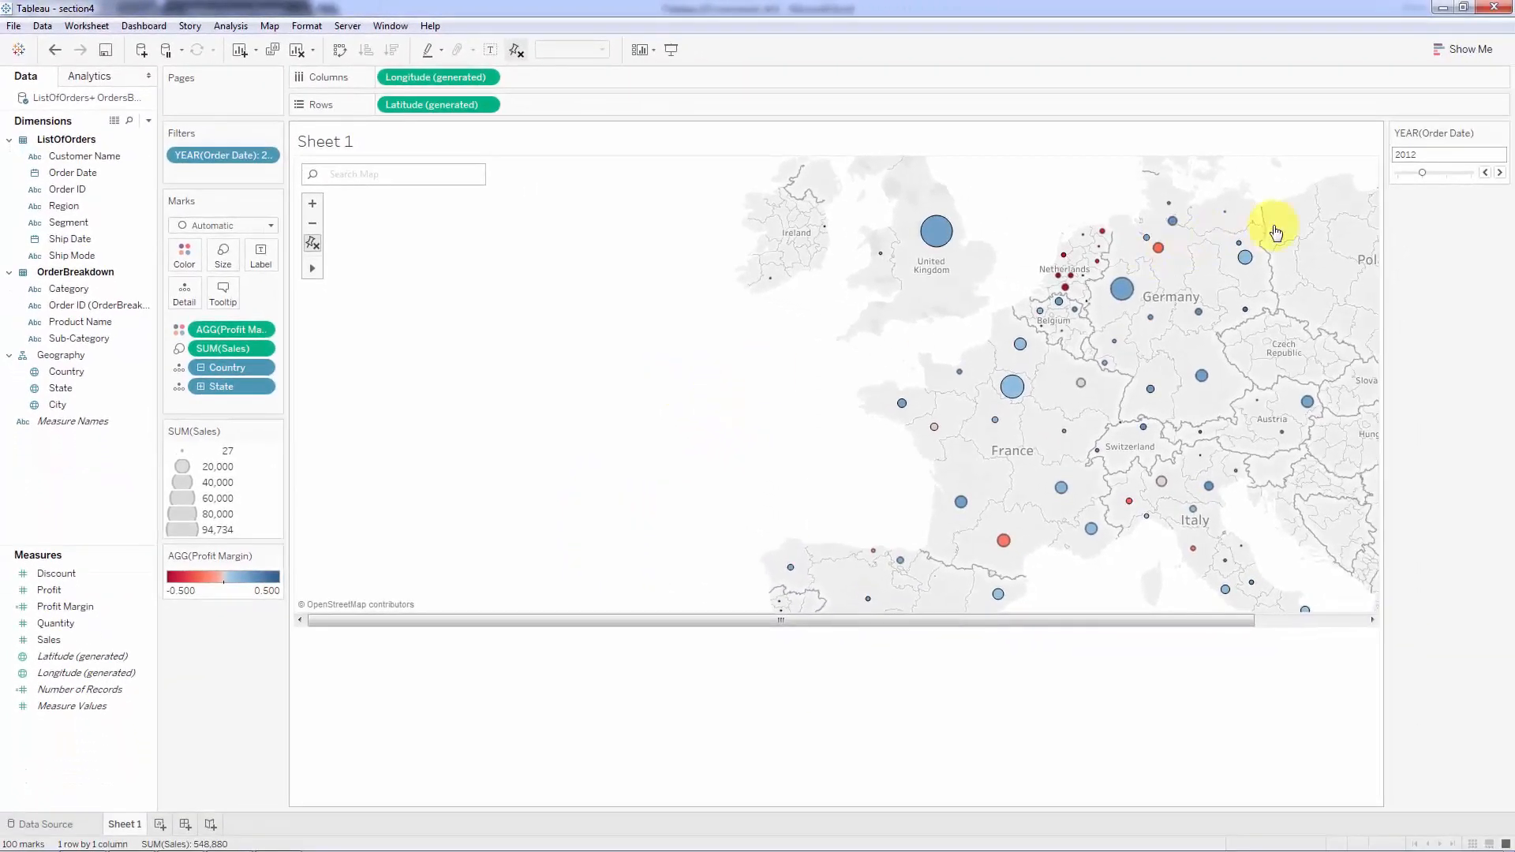
# - Step the Order Date year filter back and forth through 2013, return it to 2012, and inspect mark tooltips in Germany and France
pyautogui.click(1487, 172)
pyautogui.click(1500, 173)
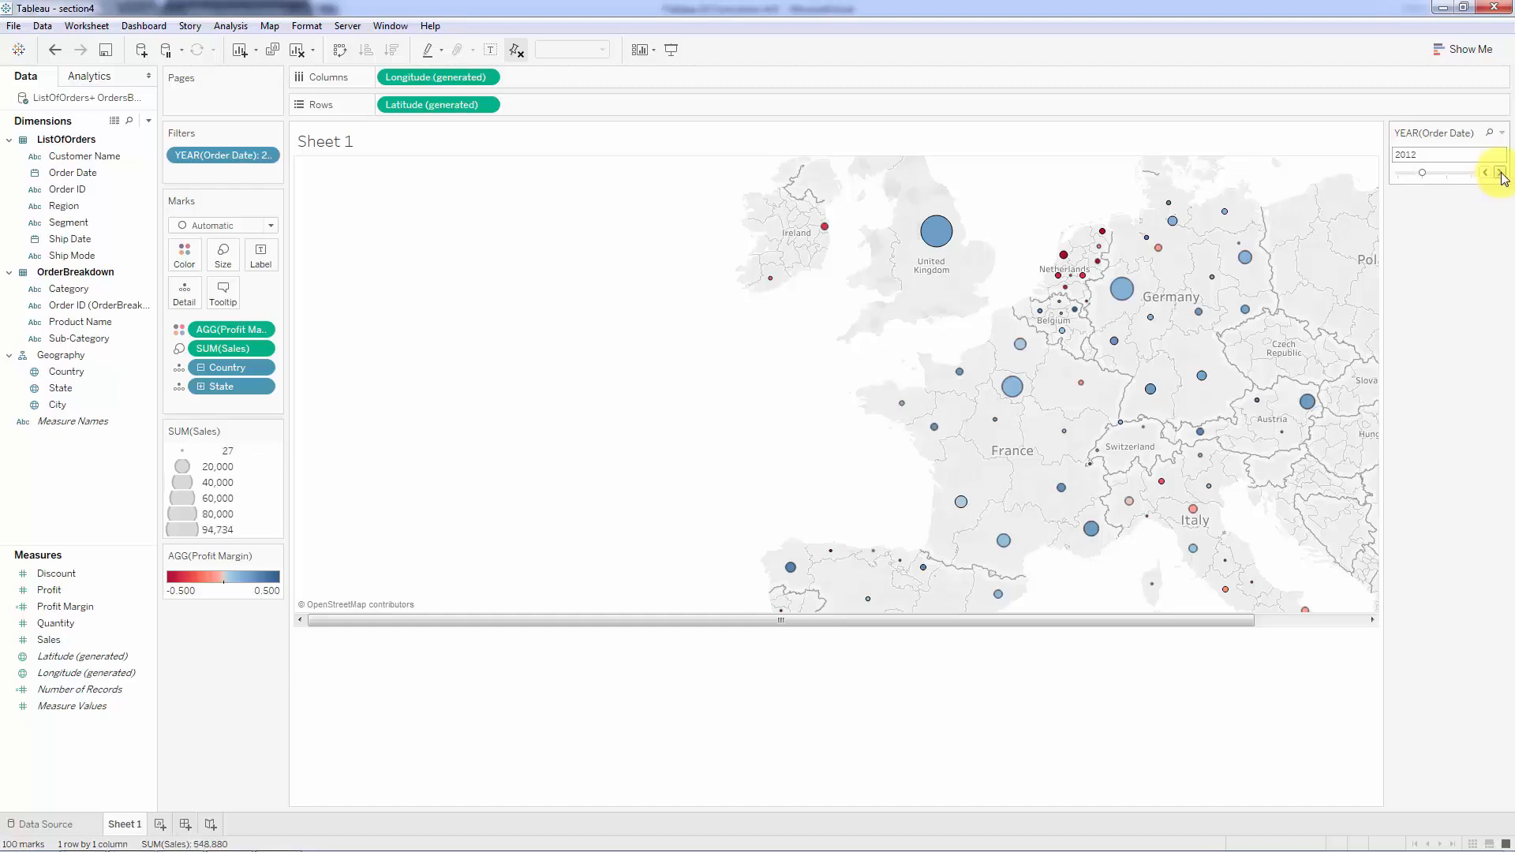
pyautogui.click(1501, 173)
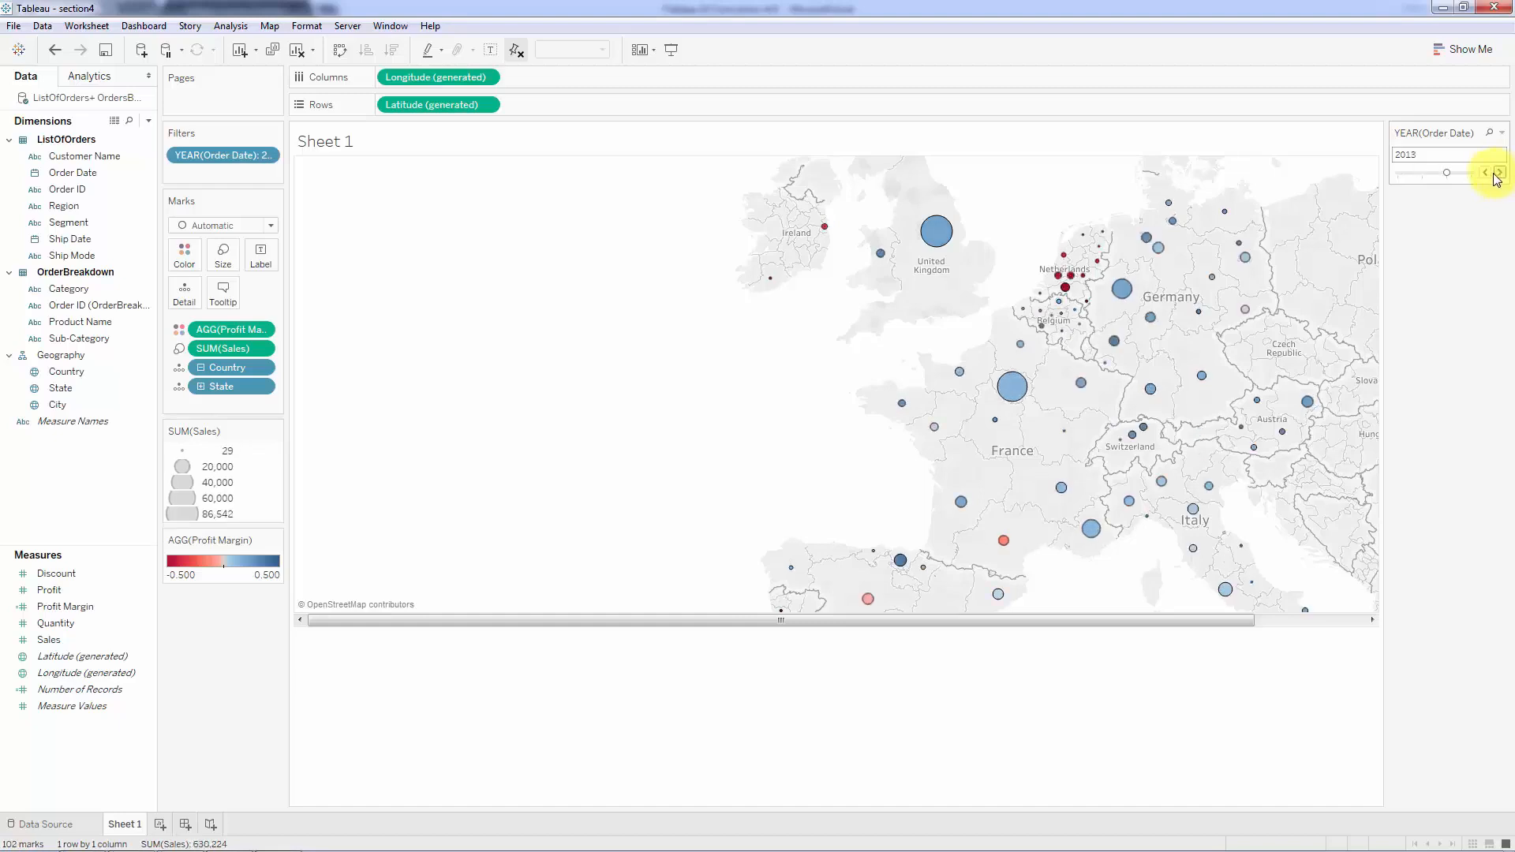
pyautogui.click(1485, 173)
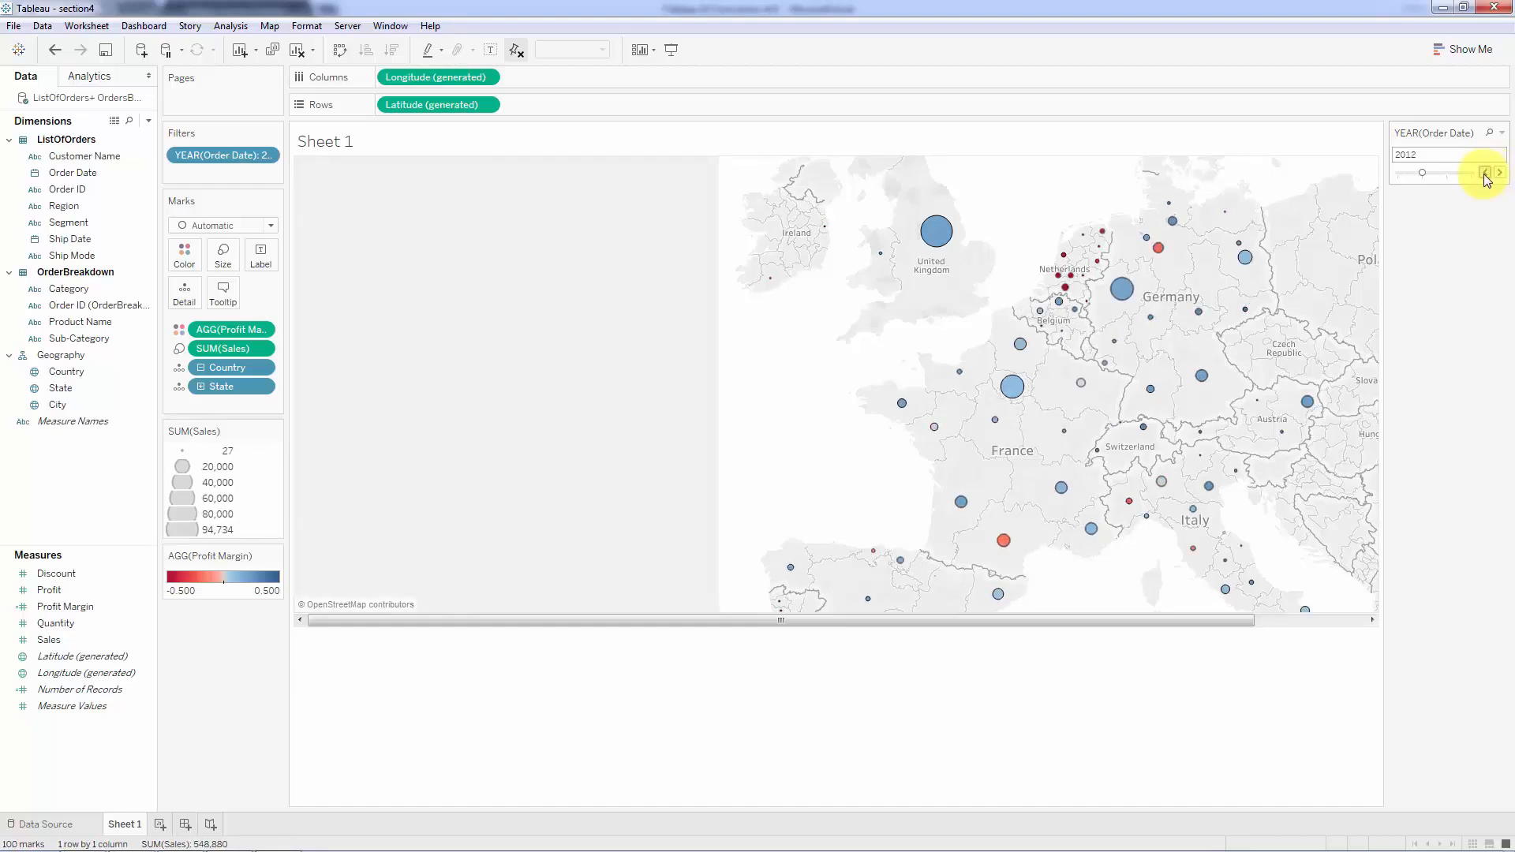
pyautogui.moveTo(1152, 258)
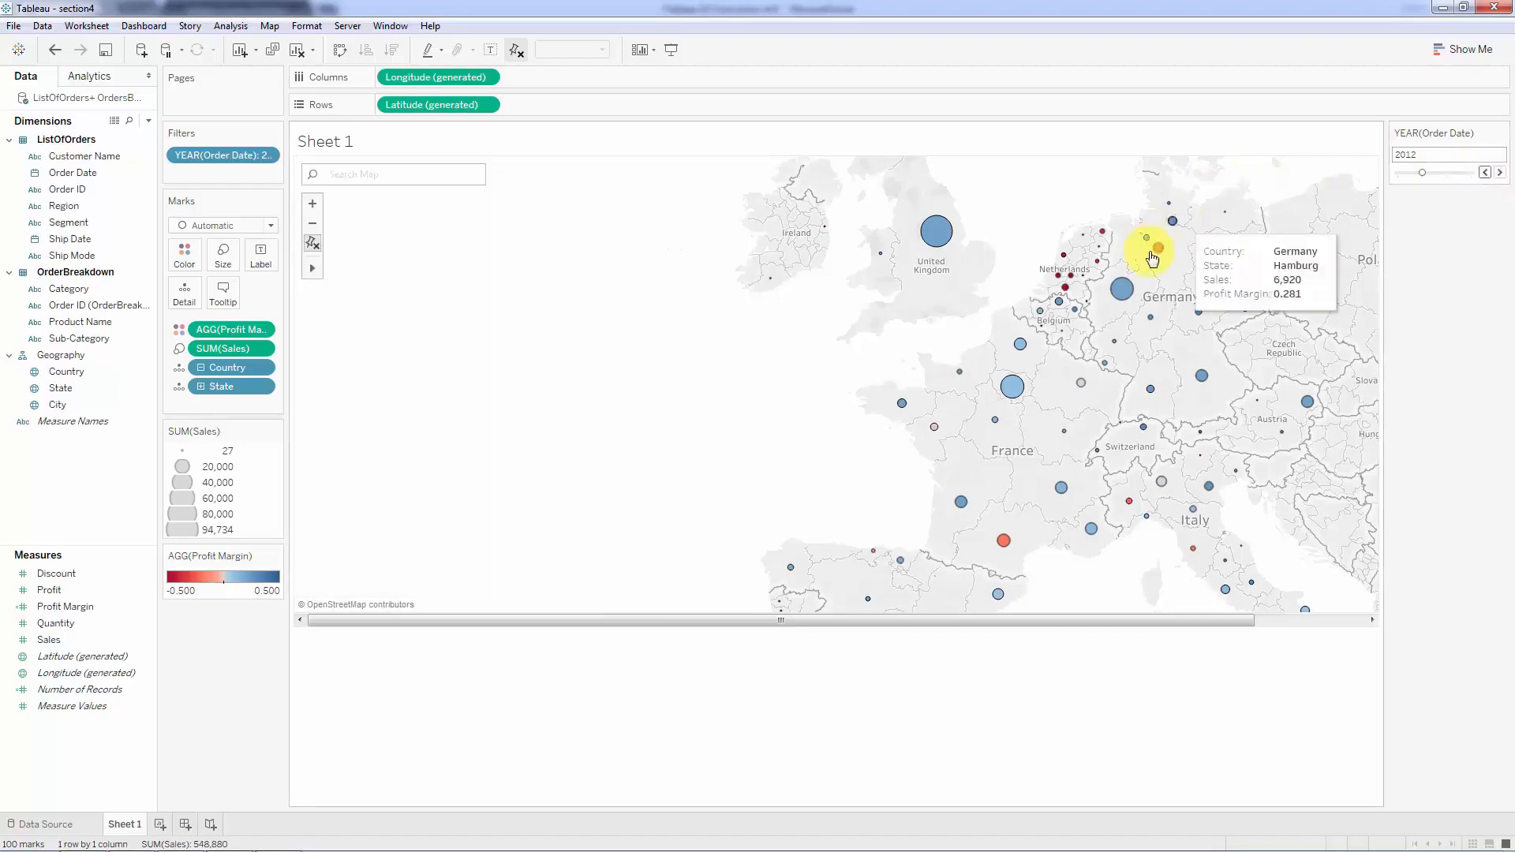
pyautogui.moveTo(1007, 403)
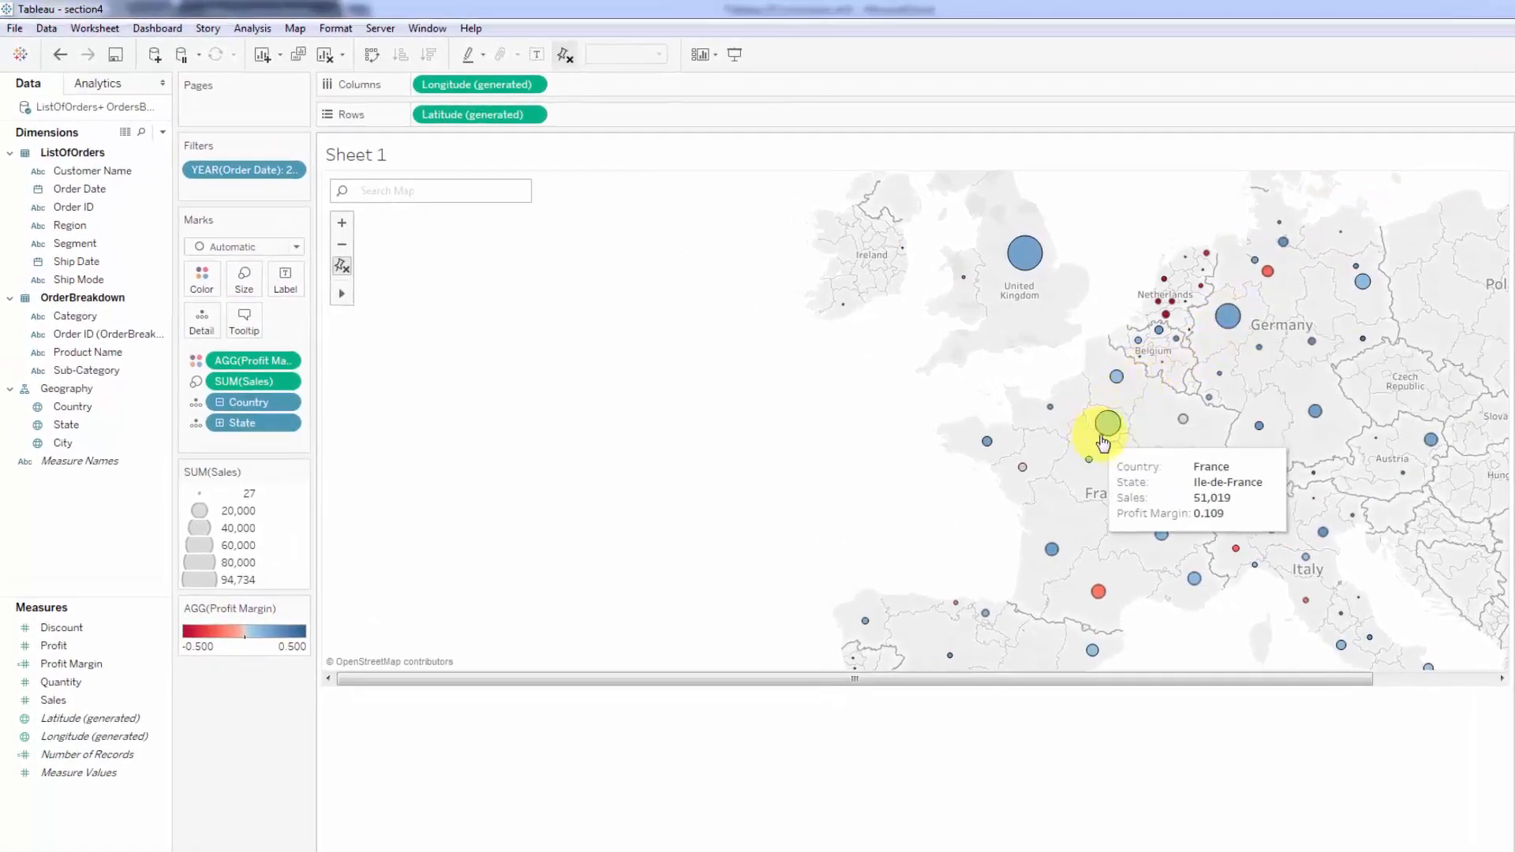
pyautogui.moveTo(1105, 604)
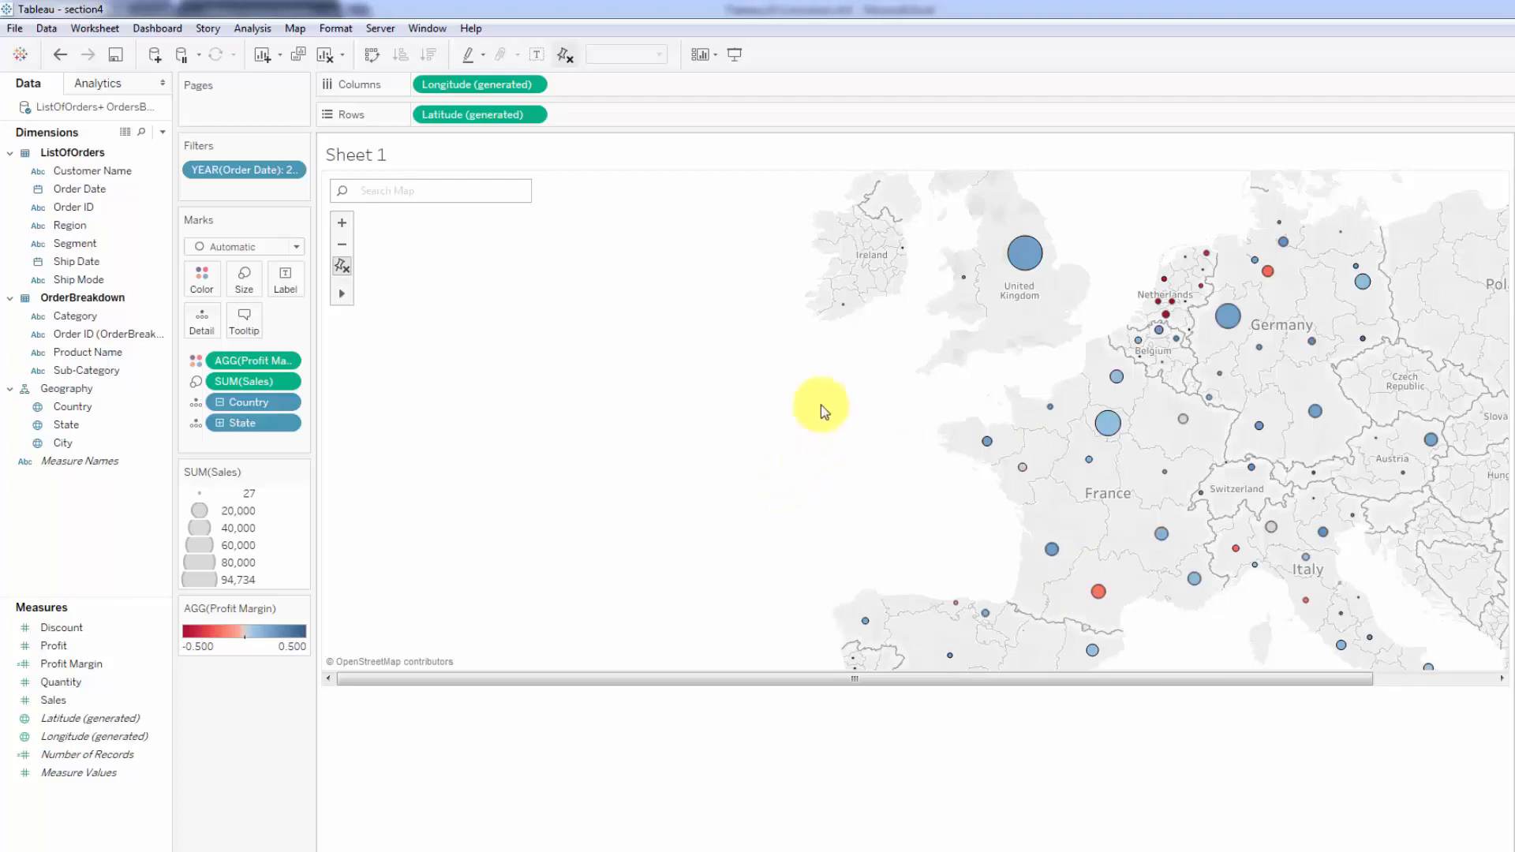
# - Select the marks over southwestern Europe with a rectangular selection and clear the selection
pyautogui.click(341, 244)
pyautogui.click(342, 244)
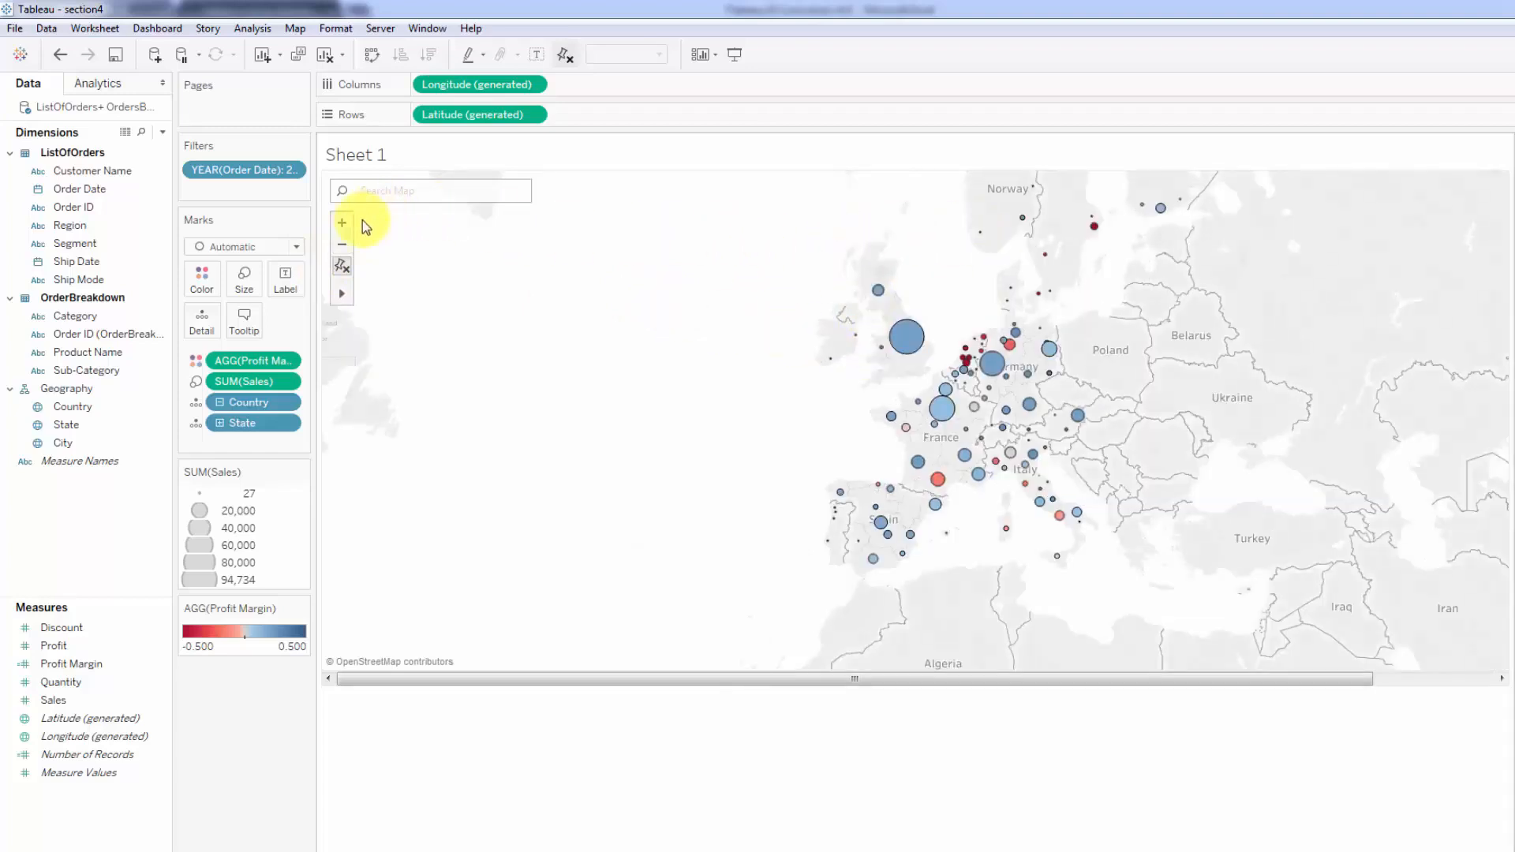
pyautogui.click(346, 246)
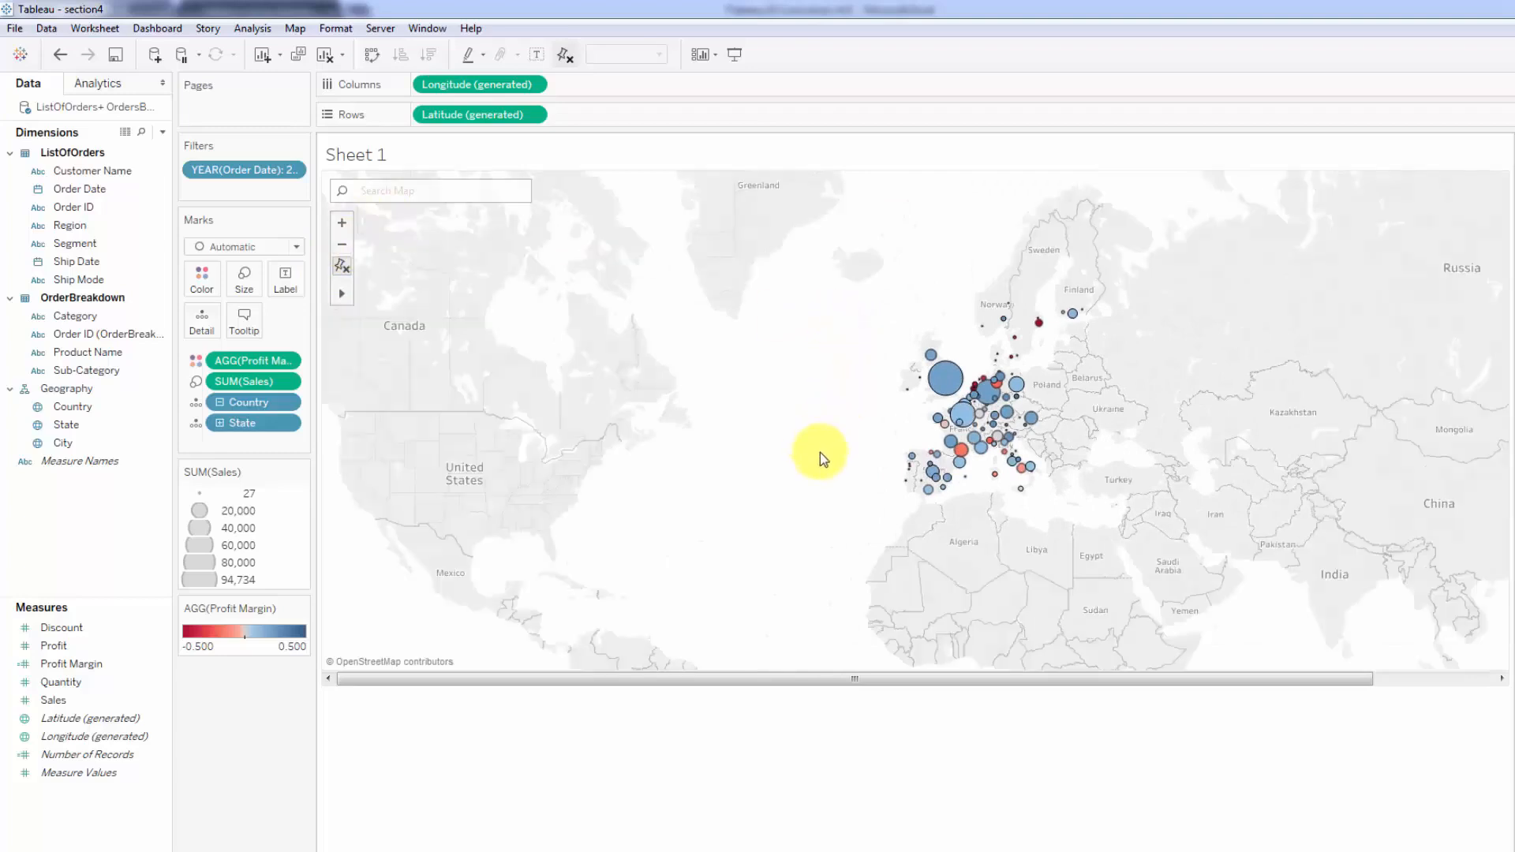
pyautogui.moveTo(785, 677); pyautogui.dragTo(961, 686)
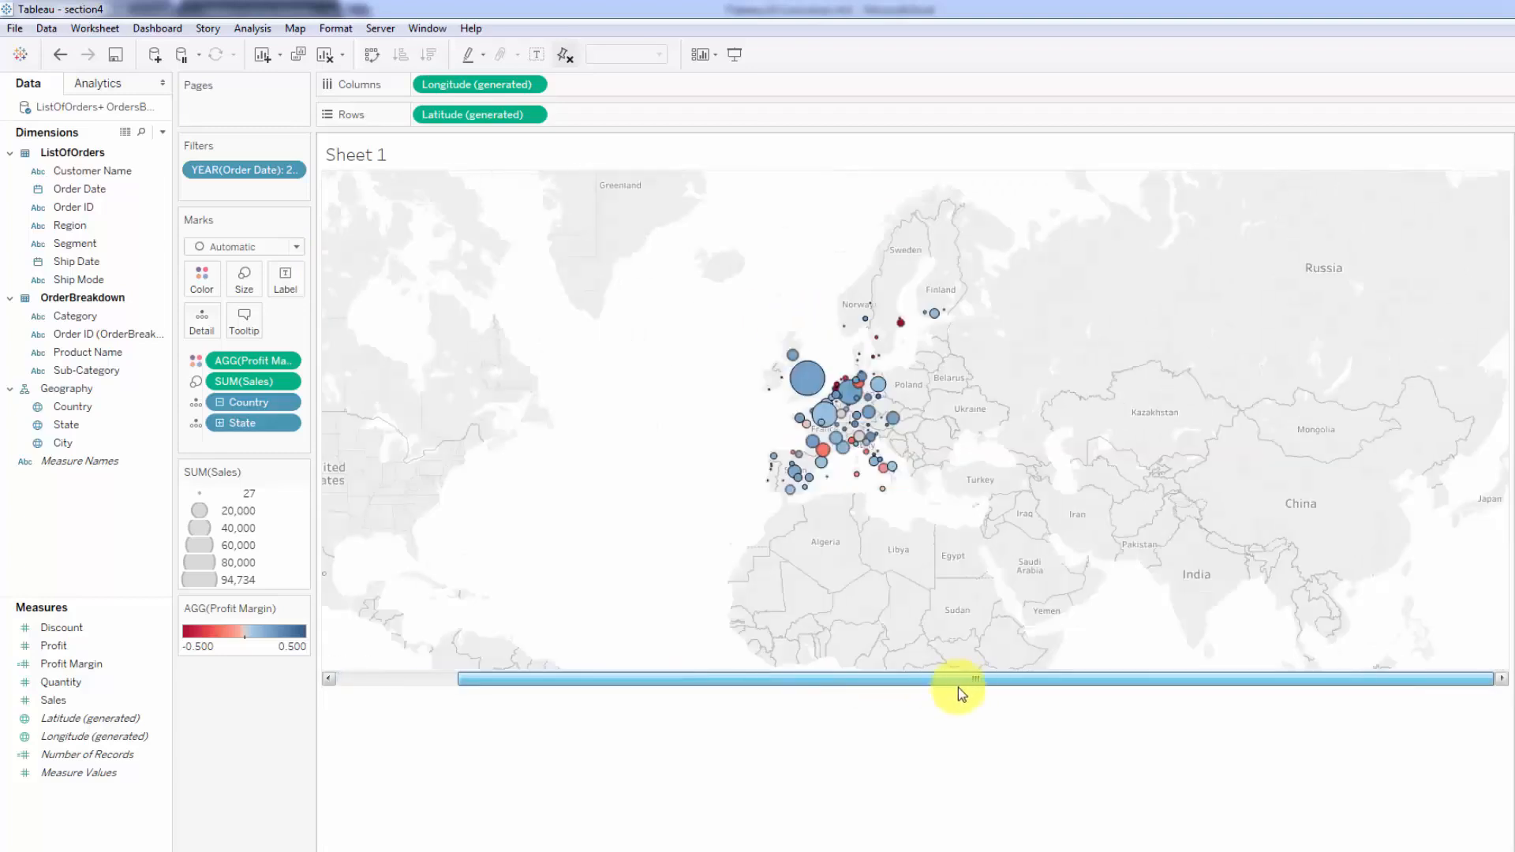
pyautogui.moveTo(813, 462)
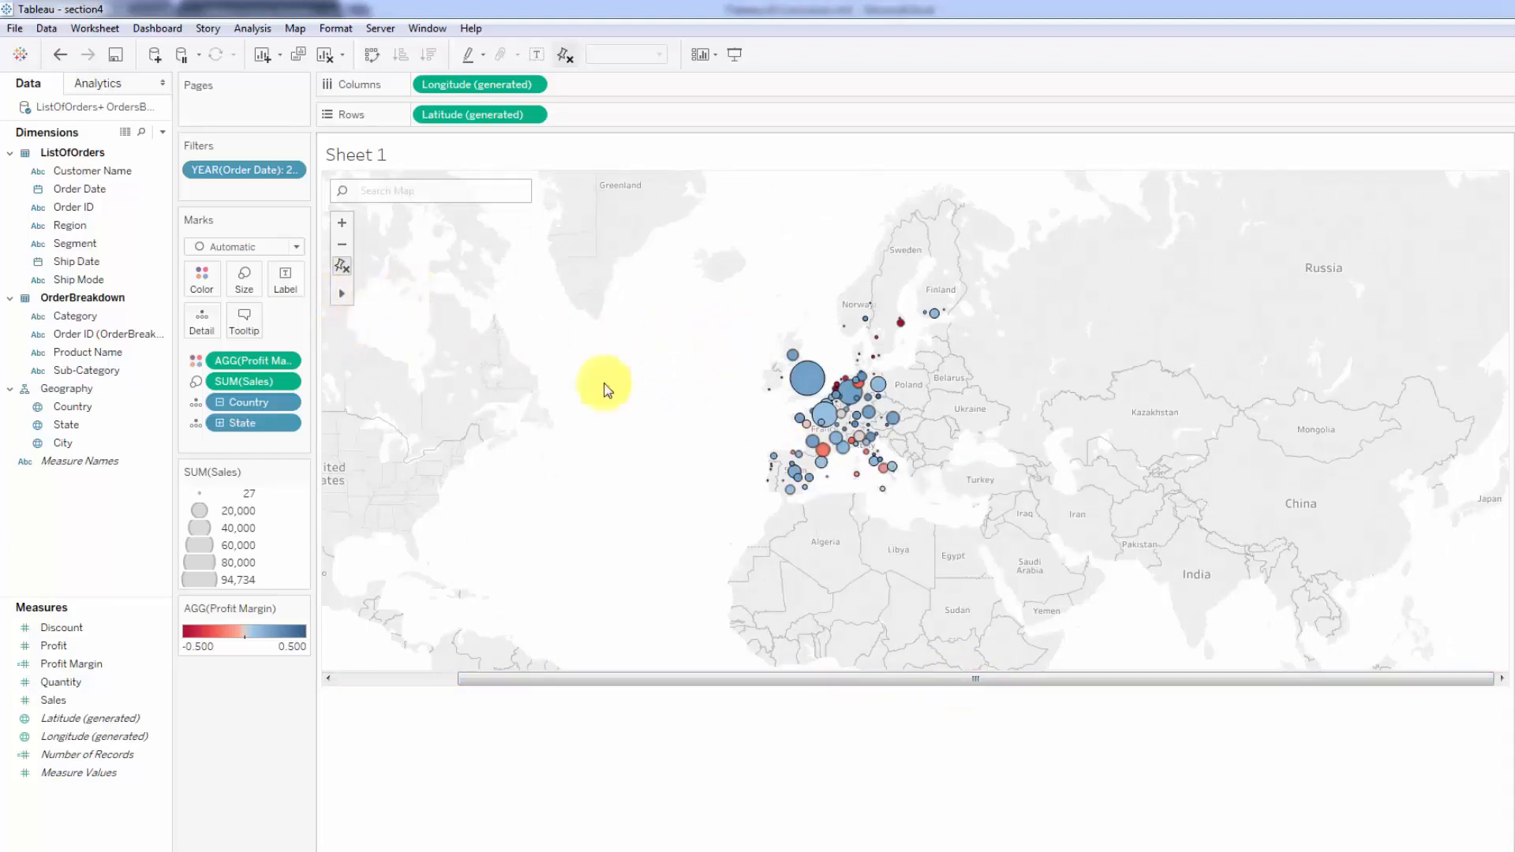
pyautogui.moveTo(738, 426); pyautogui.dragTo(852, 513)
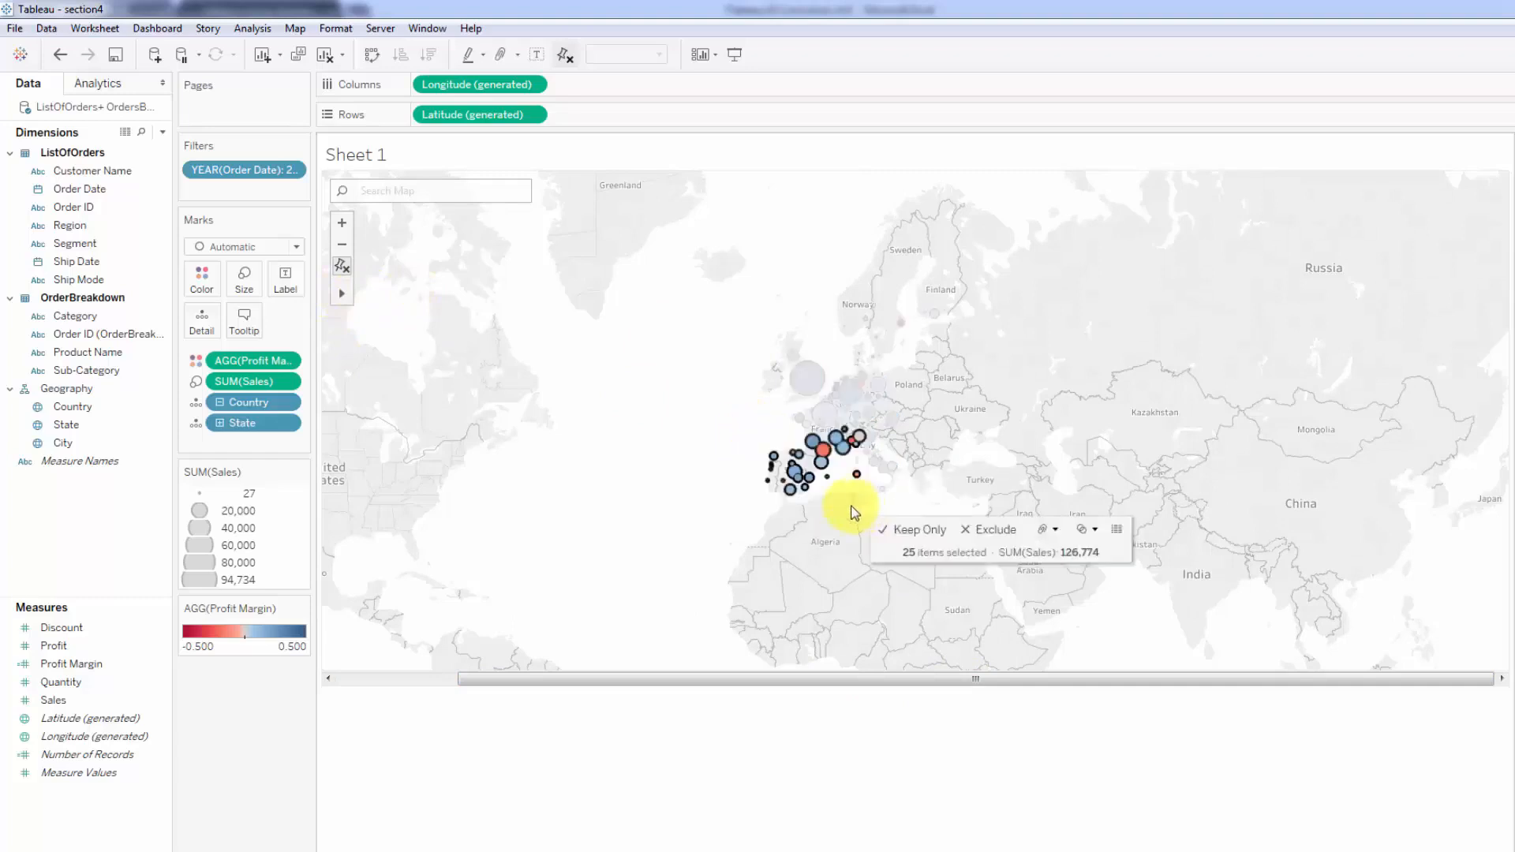
pyautogui.click(694, 394)
# - Select the western European marks with the radial selection tool, try it again from northern Germany, and clear the selection
pyautogui.moveTo(343, 294)
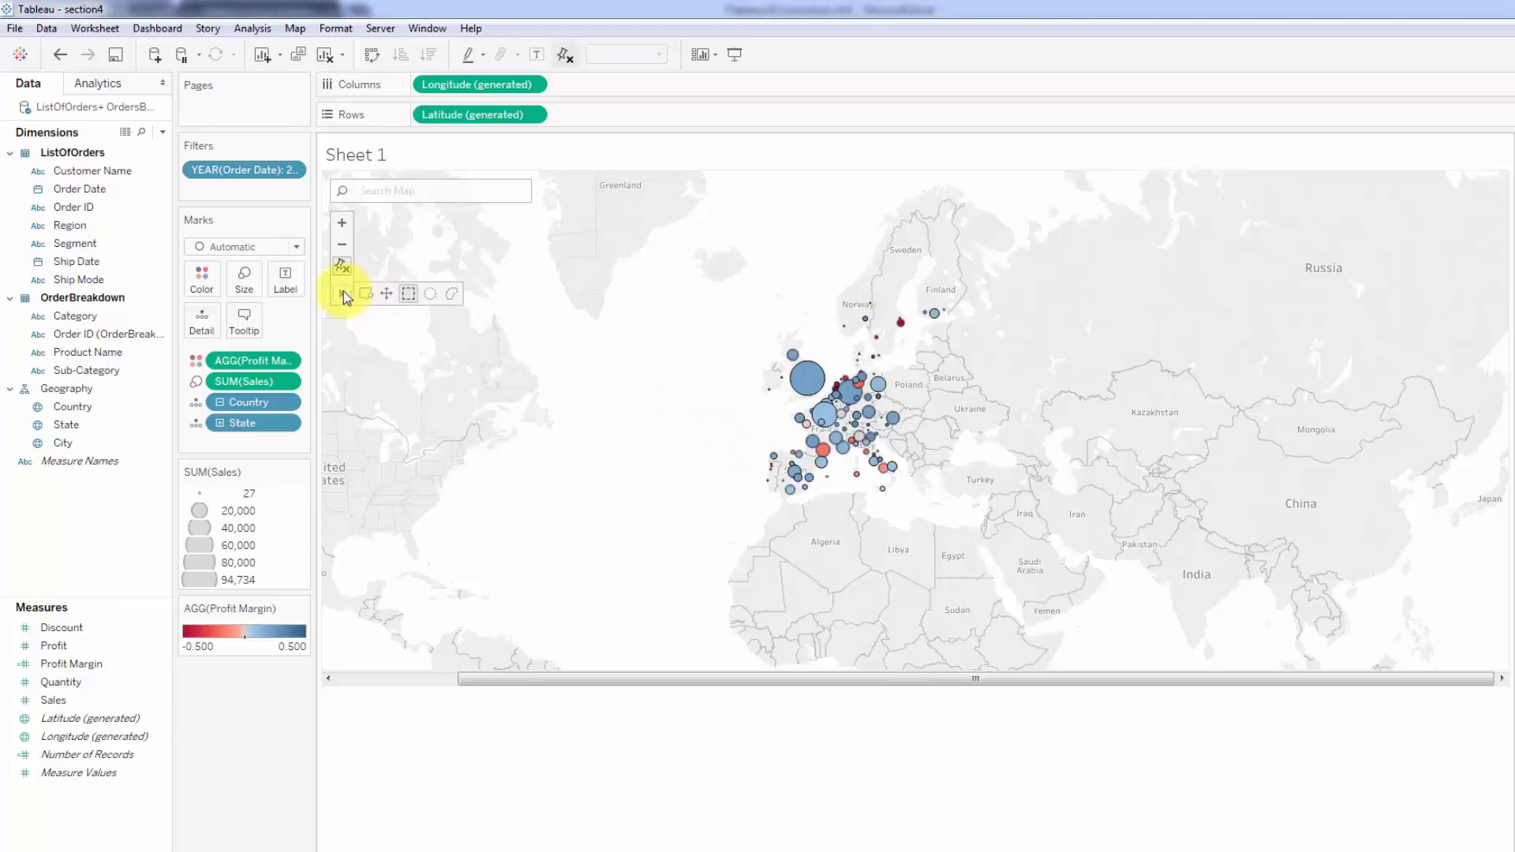
pyautogui.click(429, 293)
pyautogui.moveTo(704, 384); pyautogui.dragTo(843, 462)
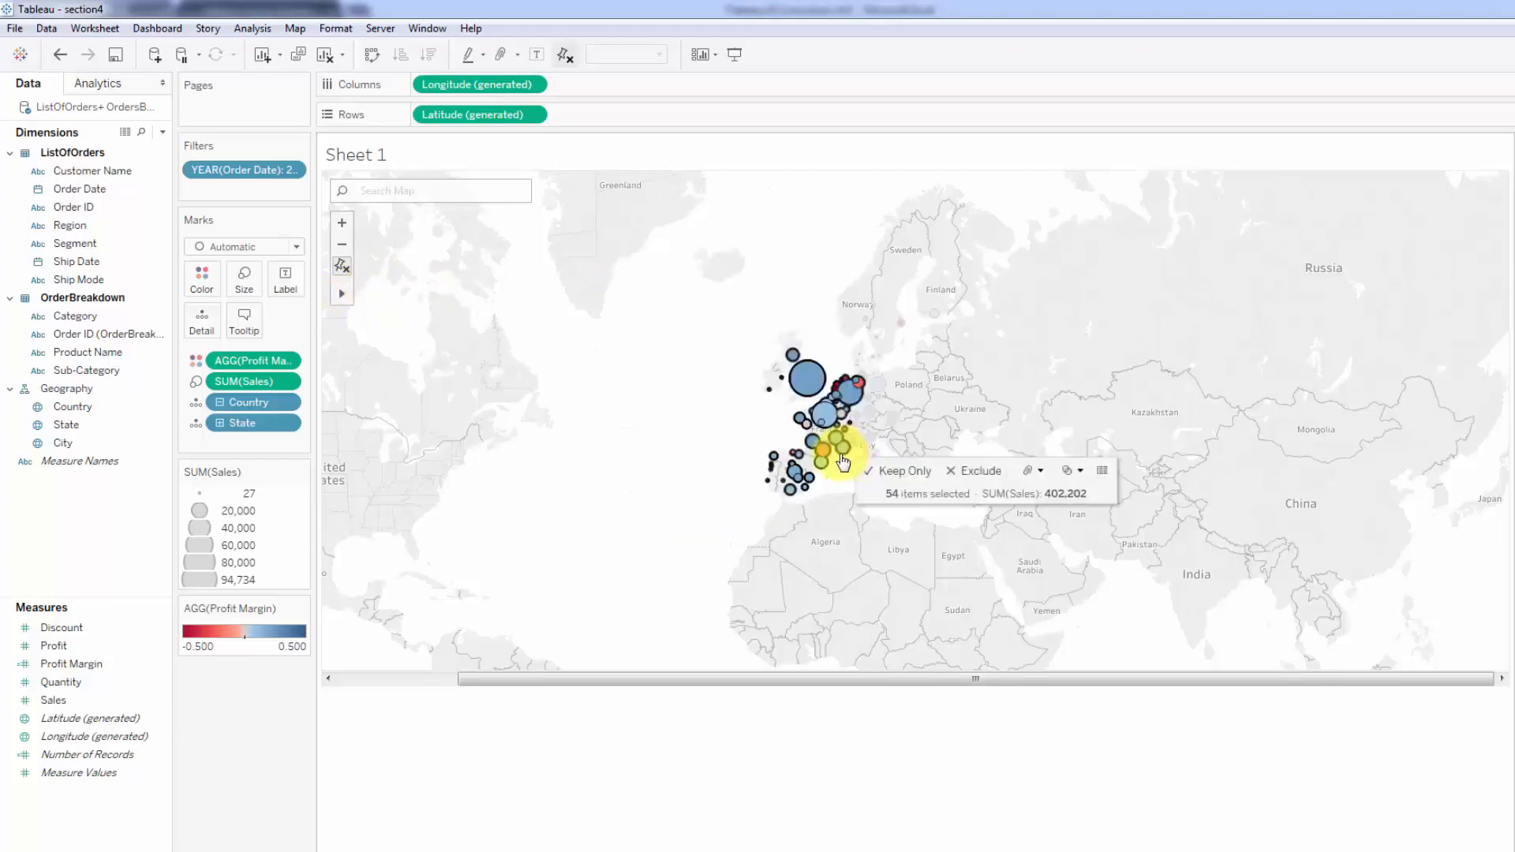
pyautogui.click(677, 348)
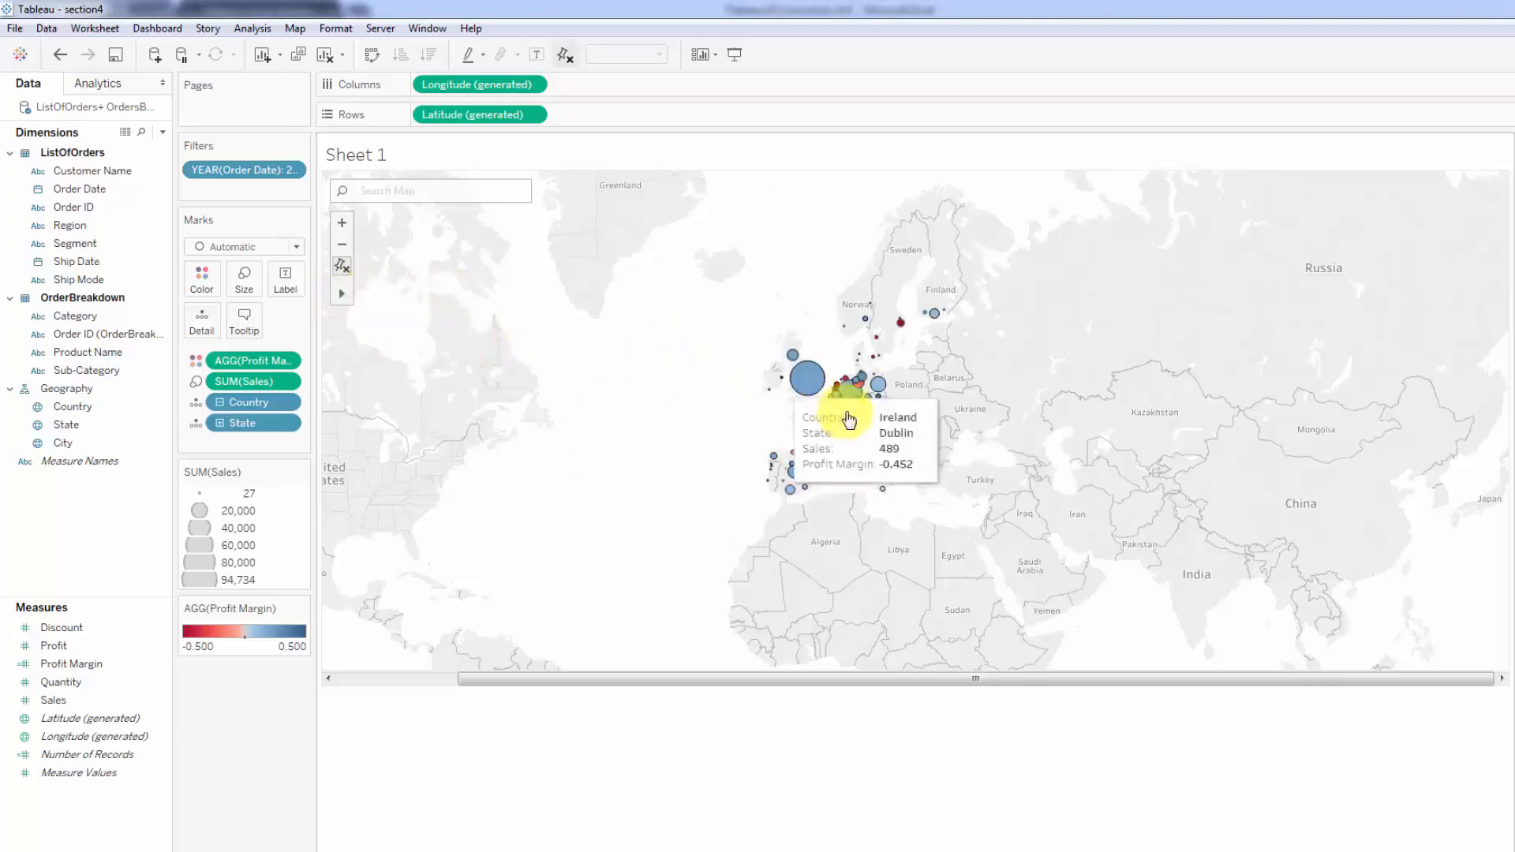
pyautogui.moveTo(856, 383)
pyautogui.mouseDown()
pyautogui.moveTo(873, 423)
pyautogui.moveTo(838, 372)
pyautogui.moveTo(808, 434)
pyautogui.moveTo(842, 450)
pyautogui.mouseUp()
pyautogui.click(742, 431)
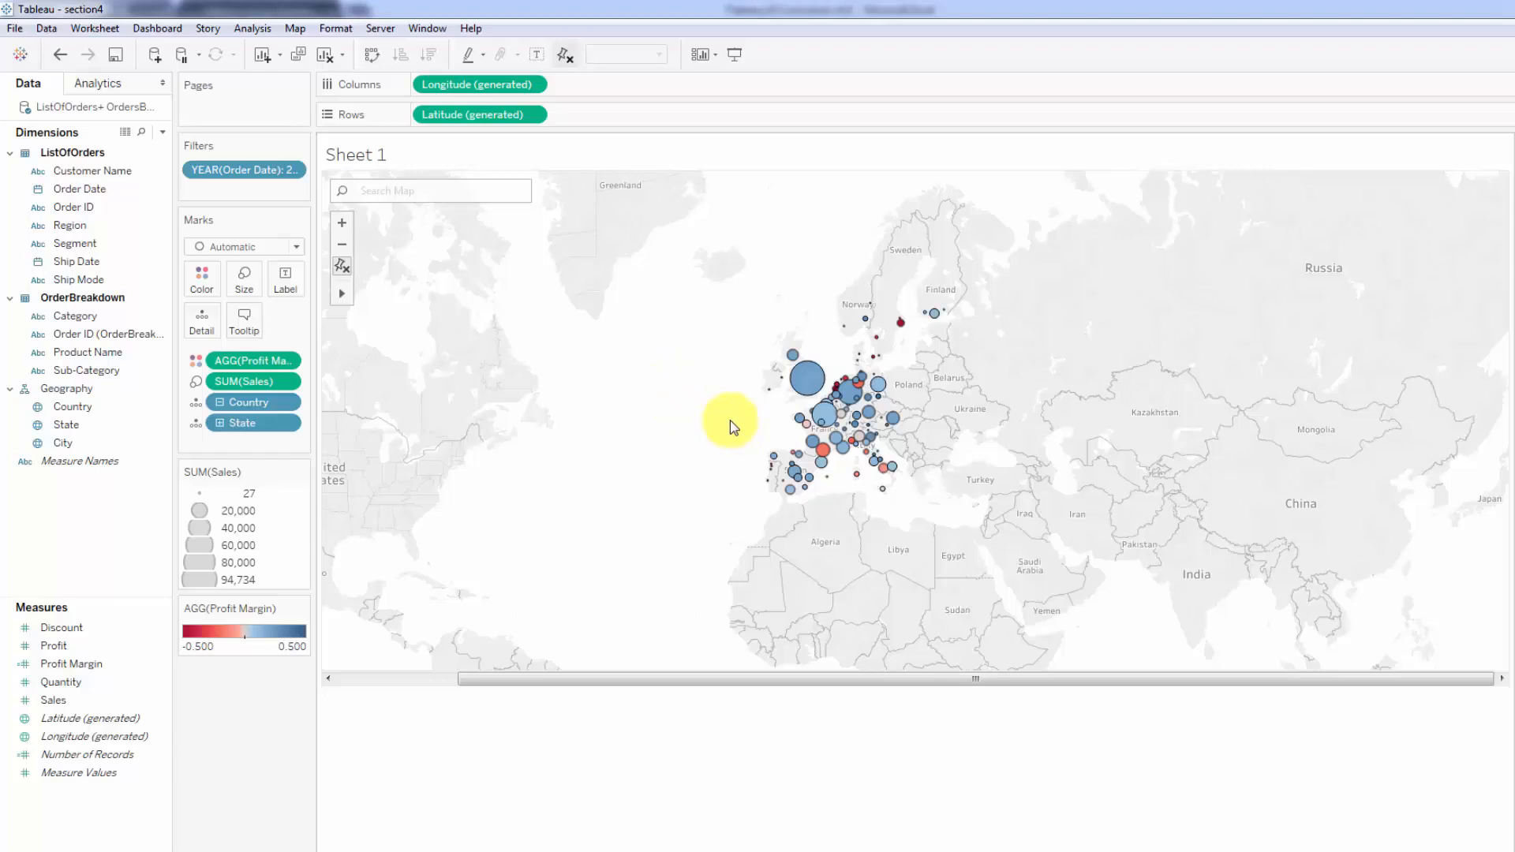
# - Expand the Geography hierarchy from State to City on the map, and collapse it to the Country level
pyautogui.click(220, 422)
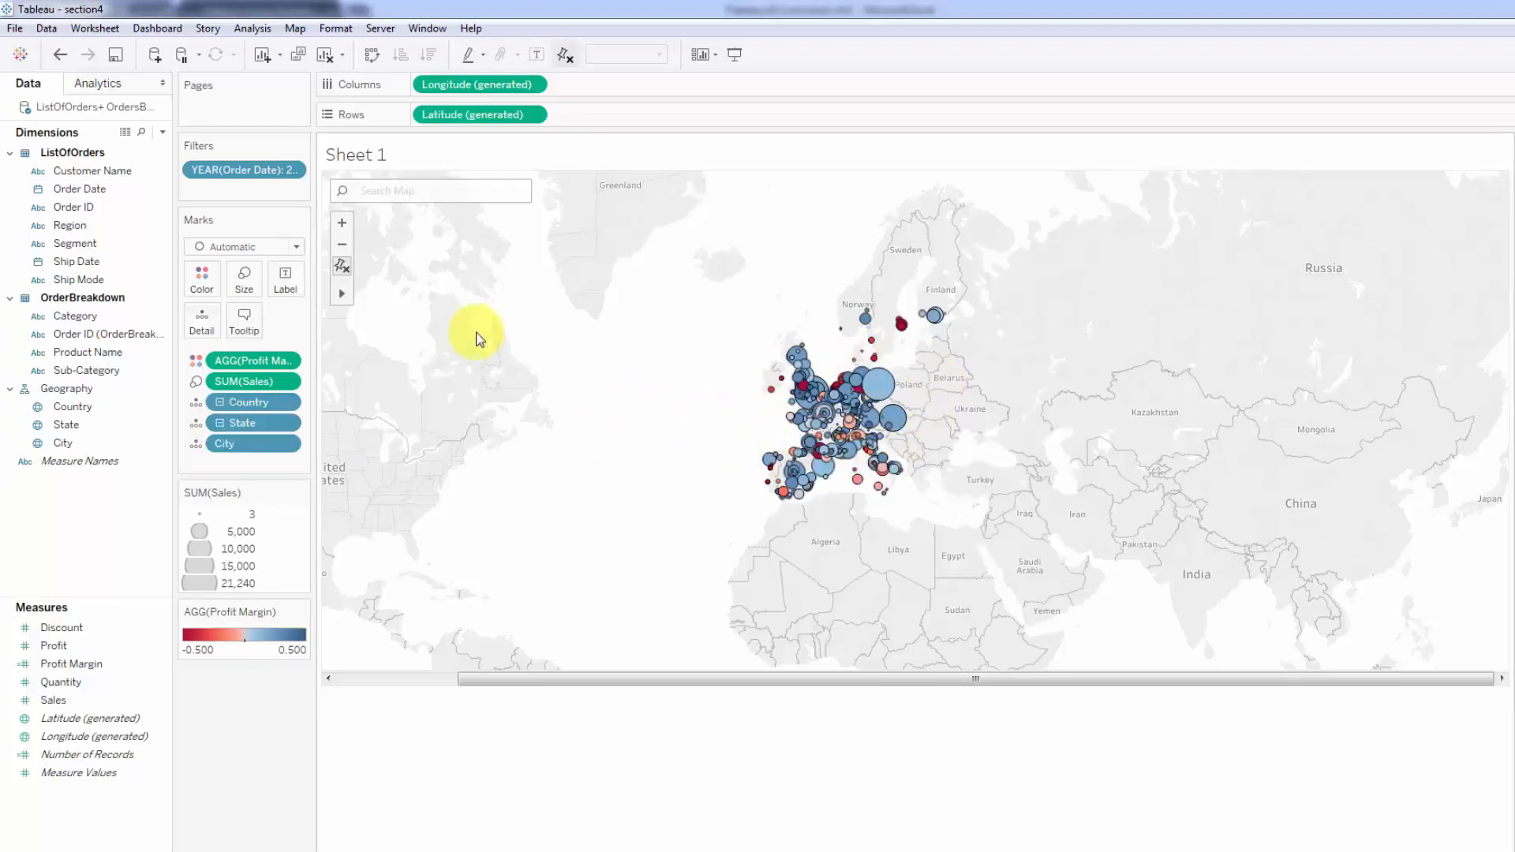
pyautogui.scroll(-1, 344, 227)
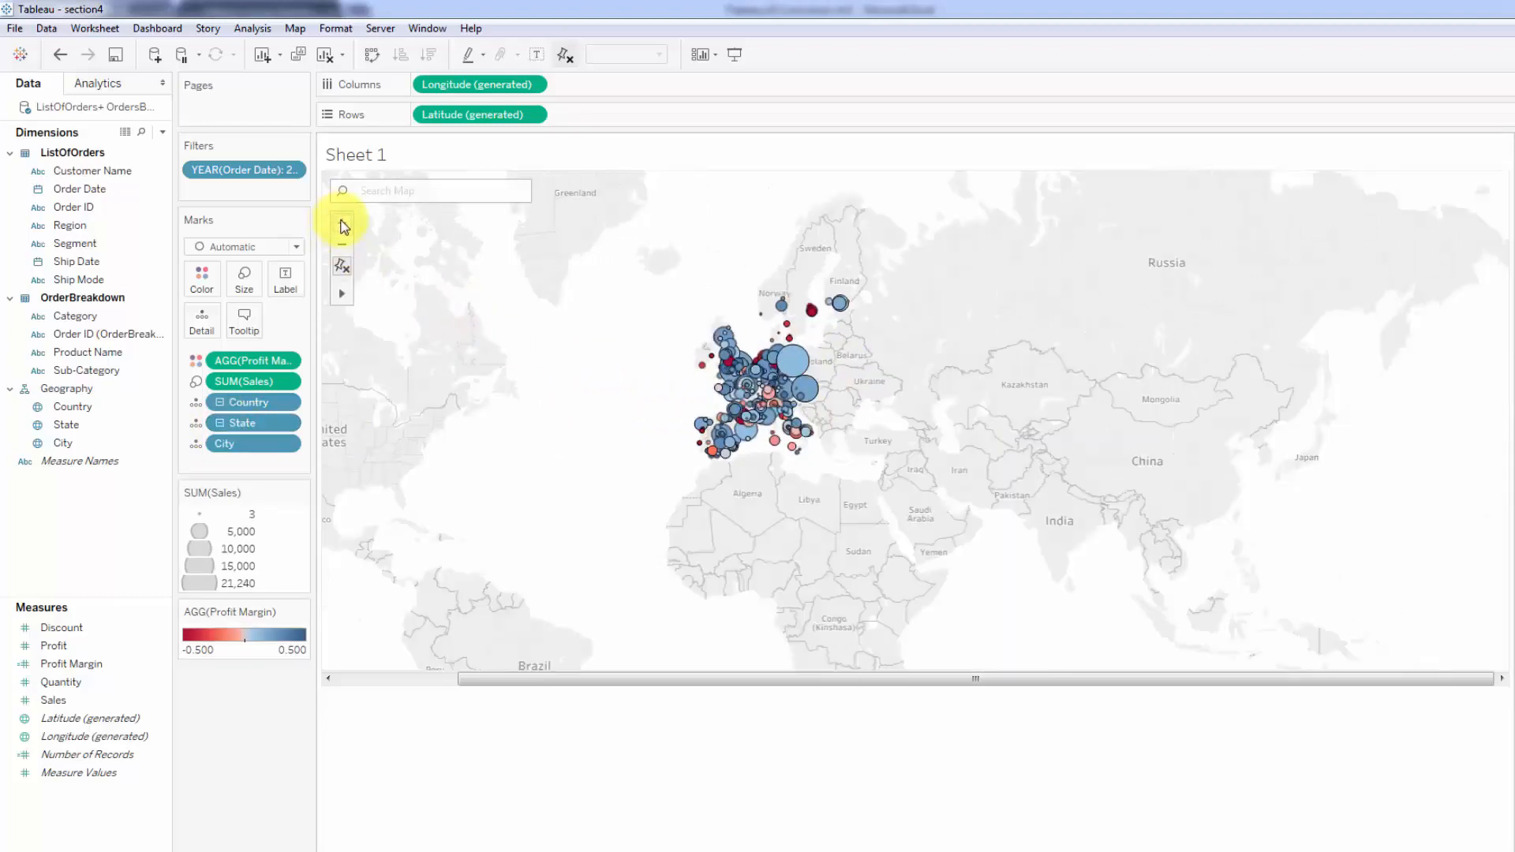
pyautogui.click(342, 223)
pyautogui.scroll(-1, 789, 442)
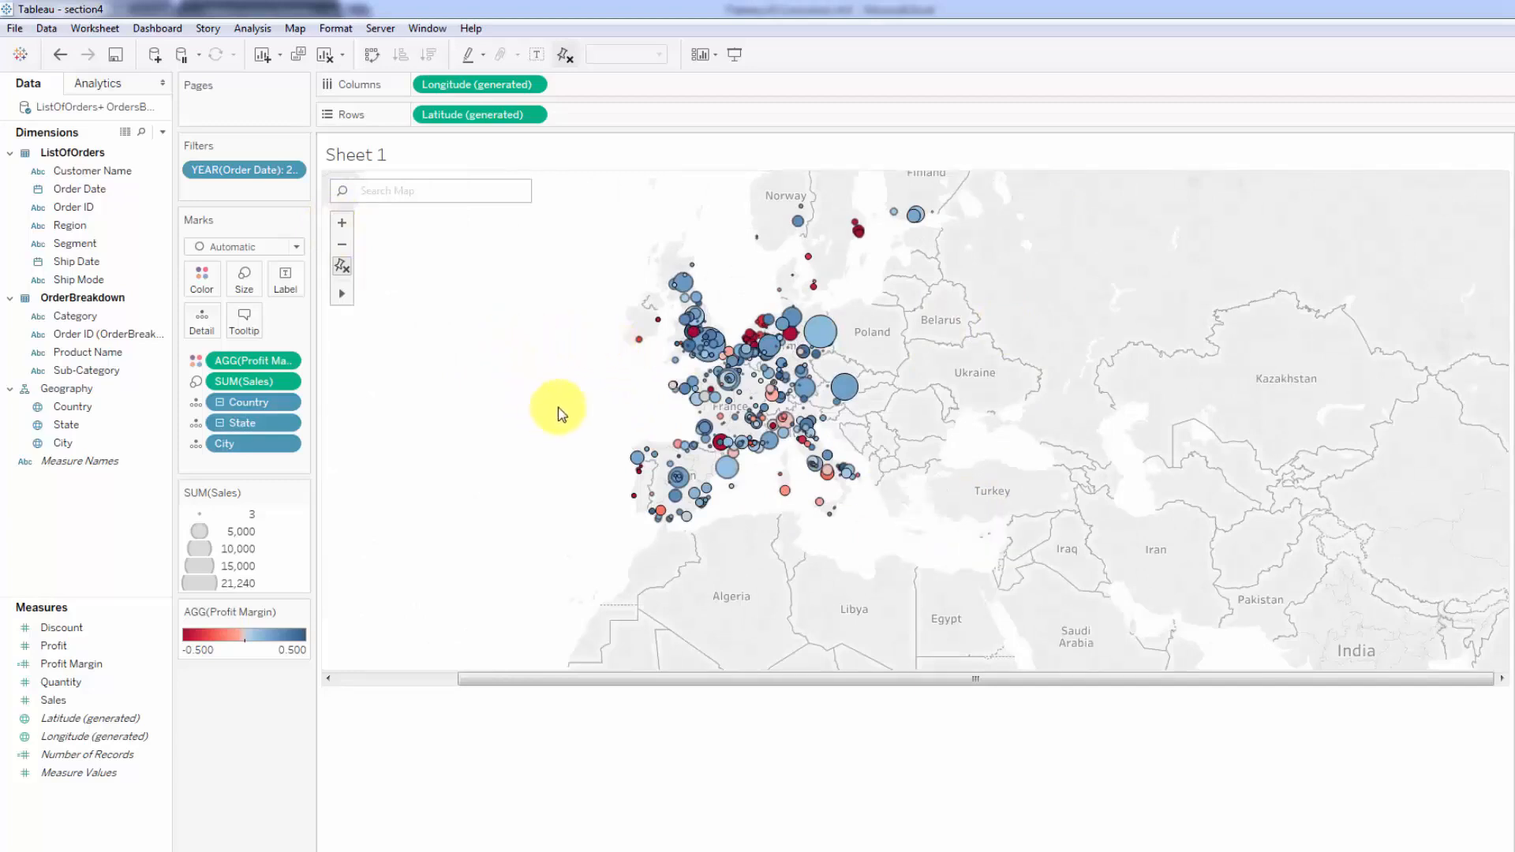
pyautogui.click(220, 403)
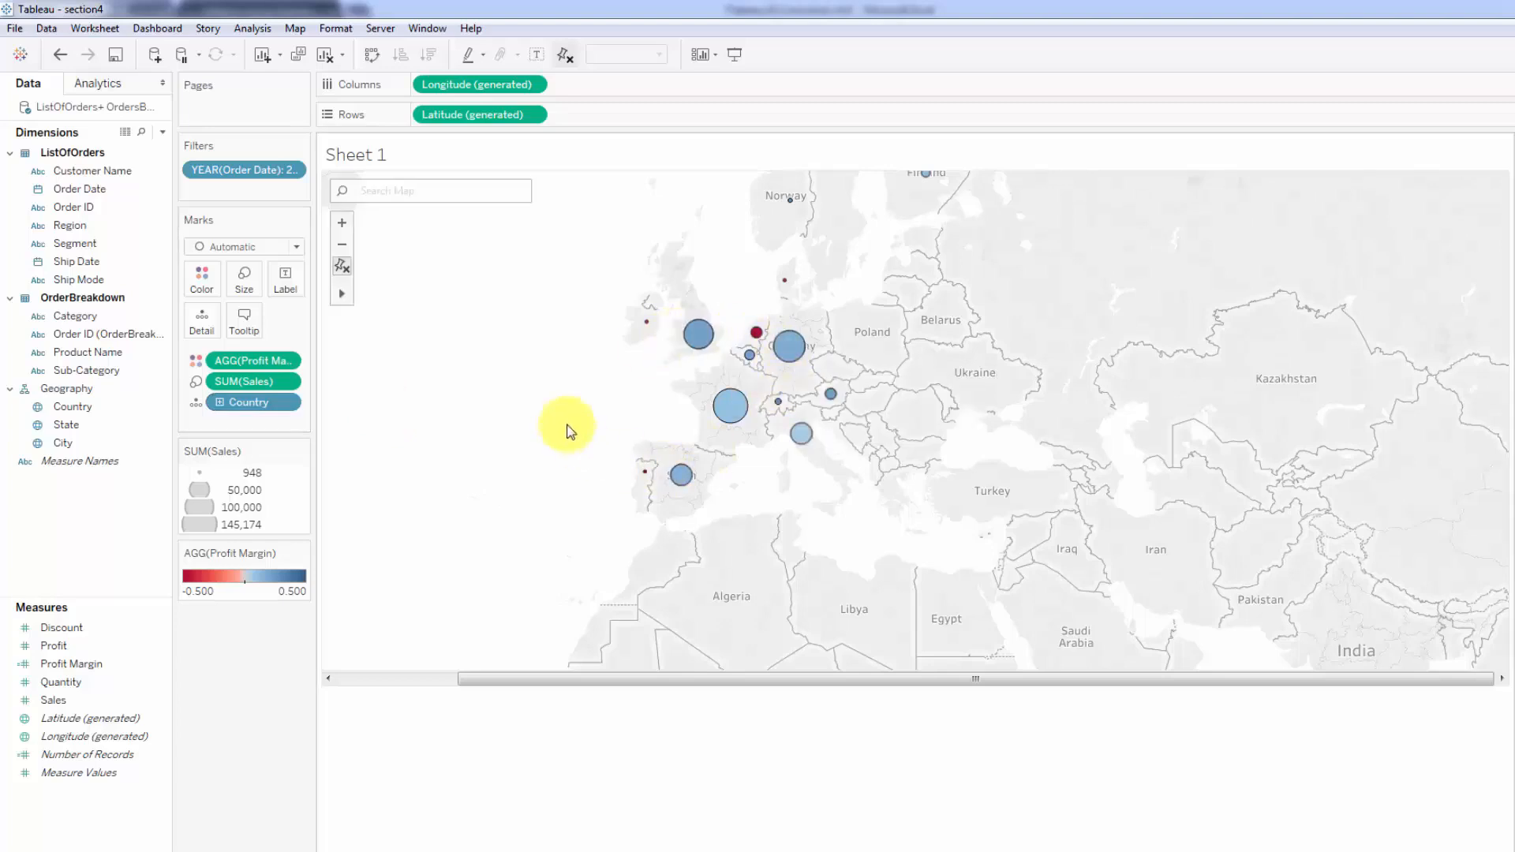